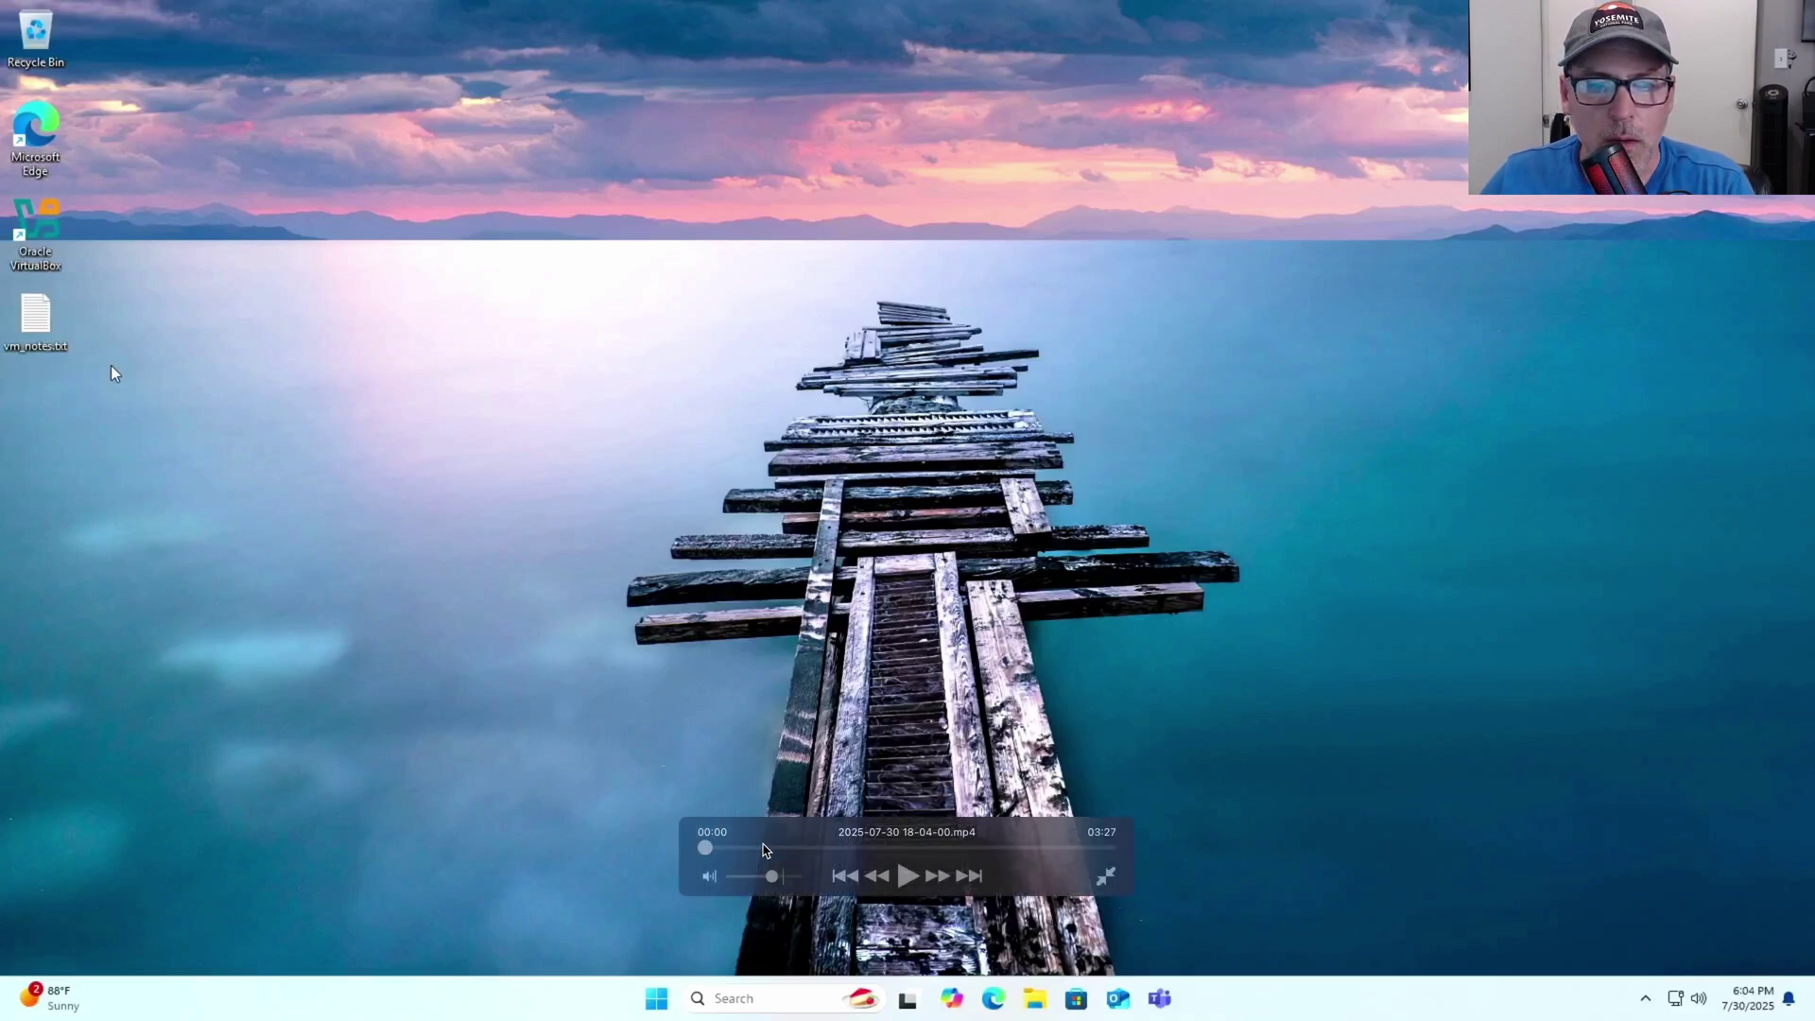
# Step: Search Google for "linux mint" and open the official Linux Mint home page from the results
pyautogui.click(909, 877)
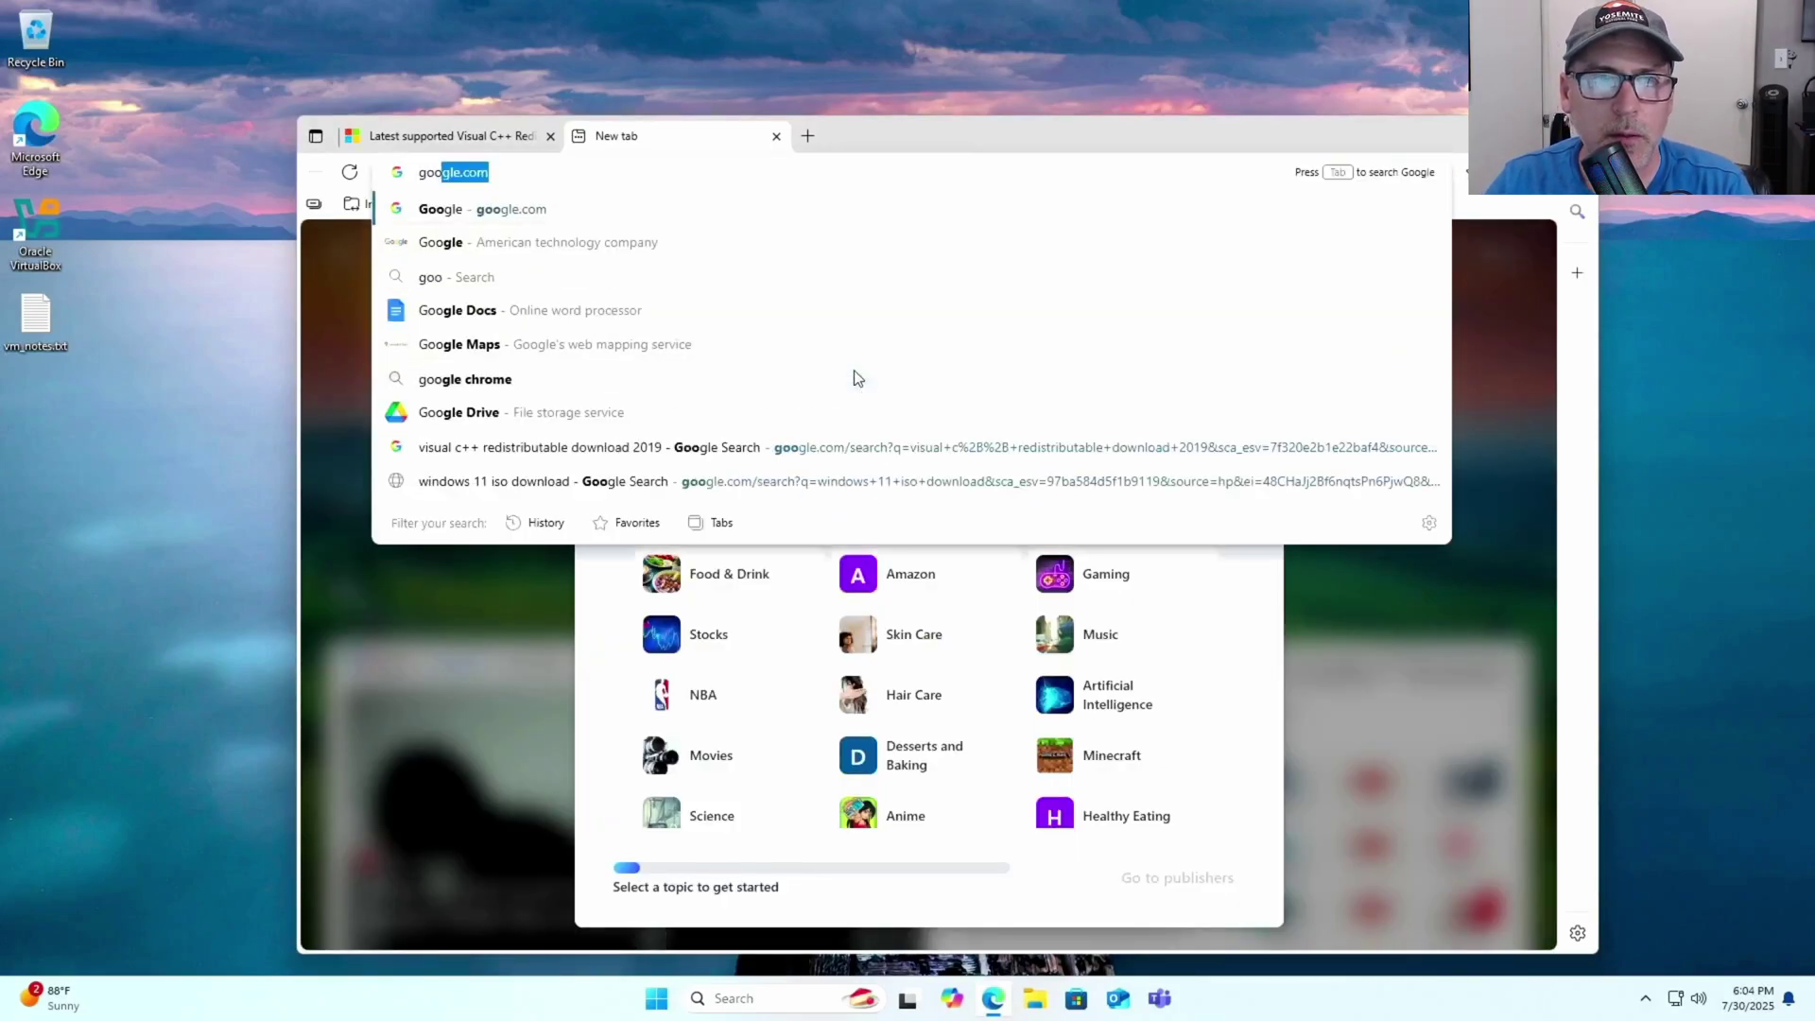
pyautogui.press('Return')
pyautogui.write('linux mint')
pyautogui.press('Return')
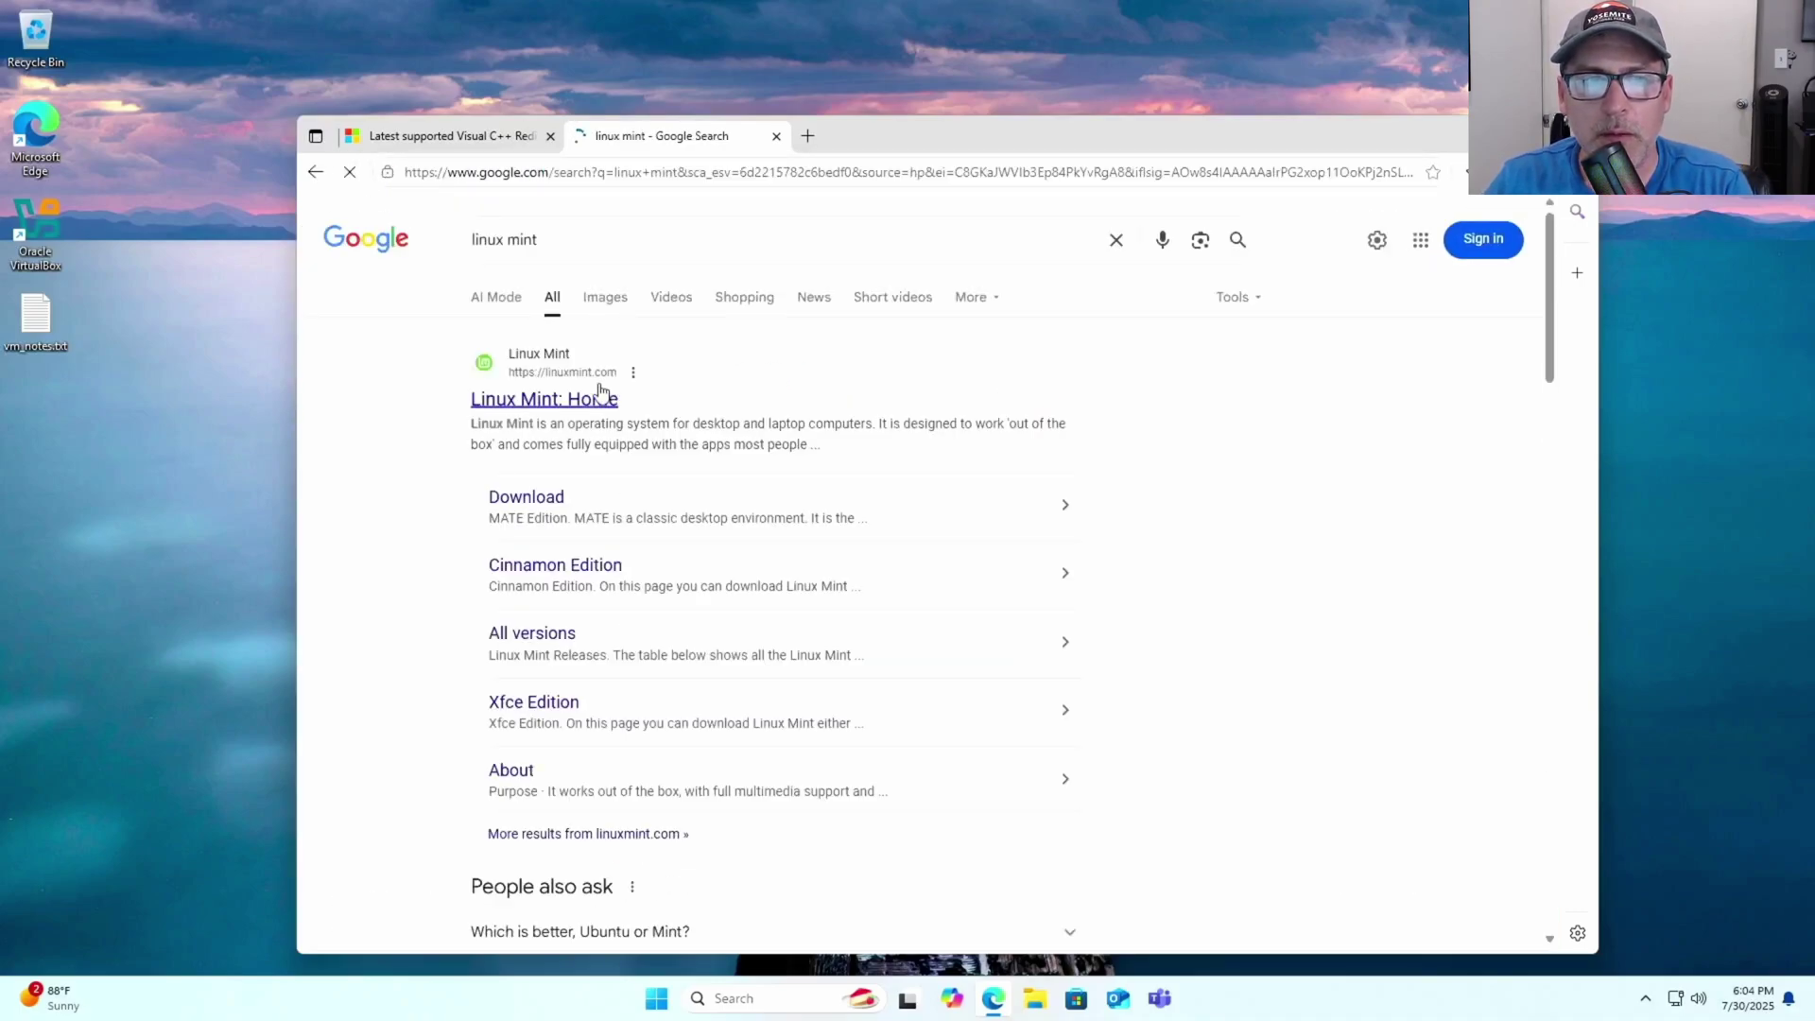
pyautogui.click(564, 400)
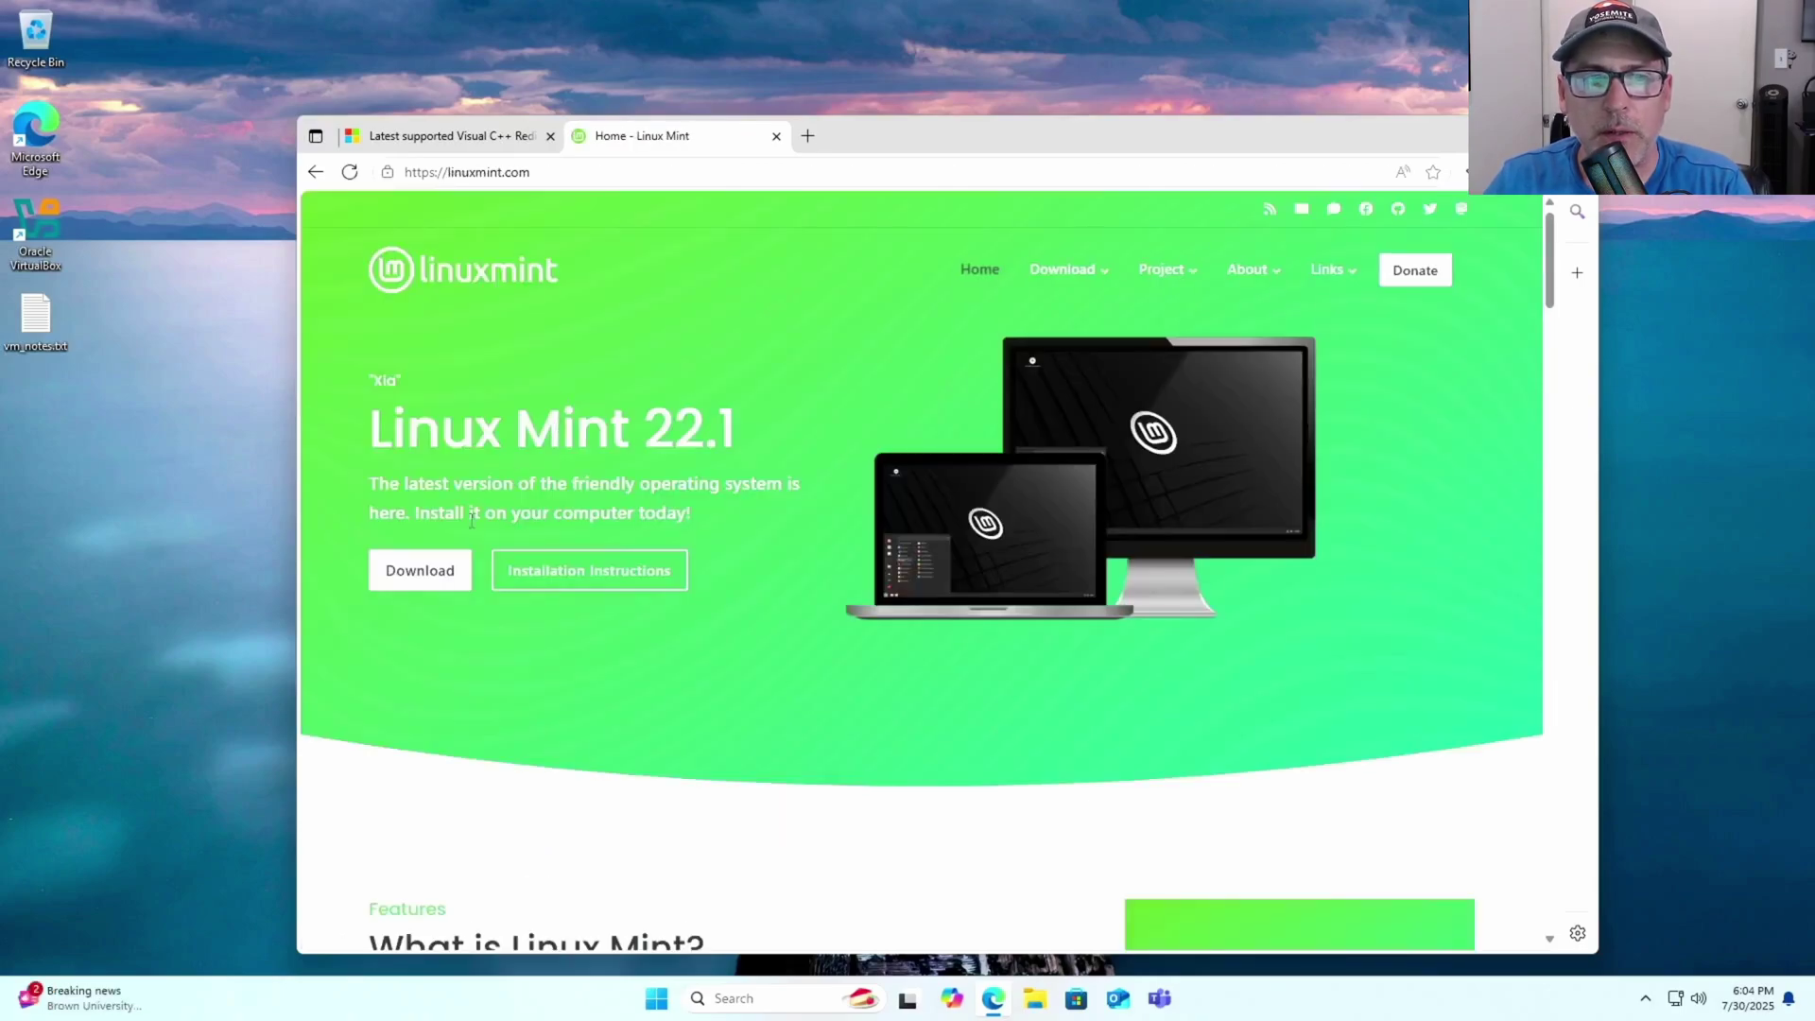
# Step: Go to the Linux Mint 22.1 download page, maximize the browser window and open the Cinnamon Edition download
pyautogui.click(437, 575)
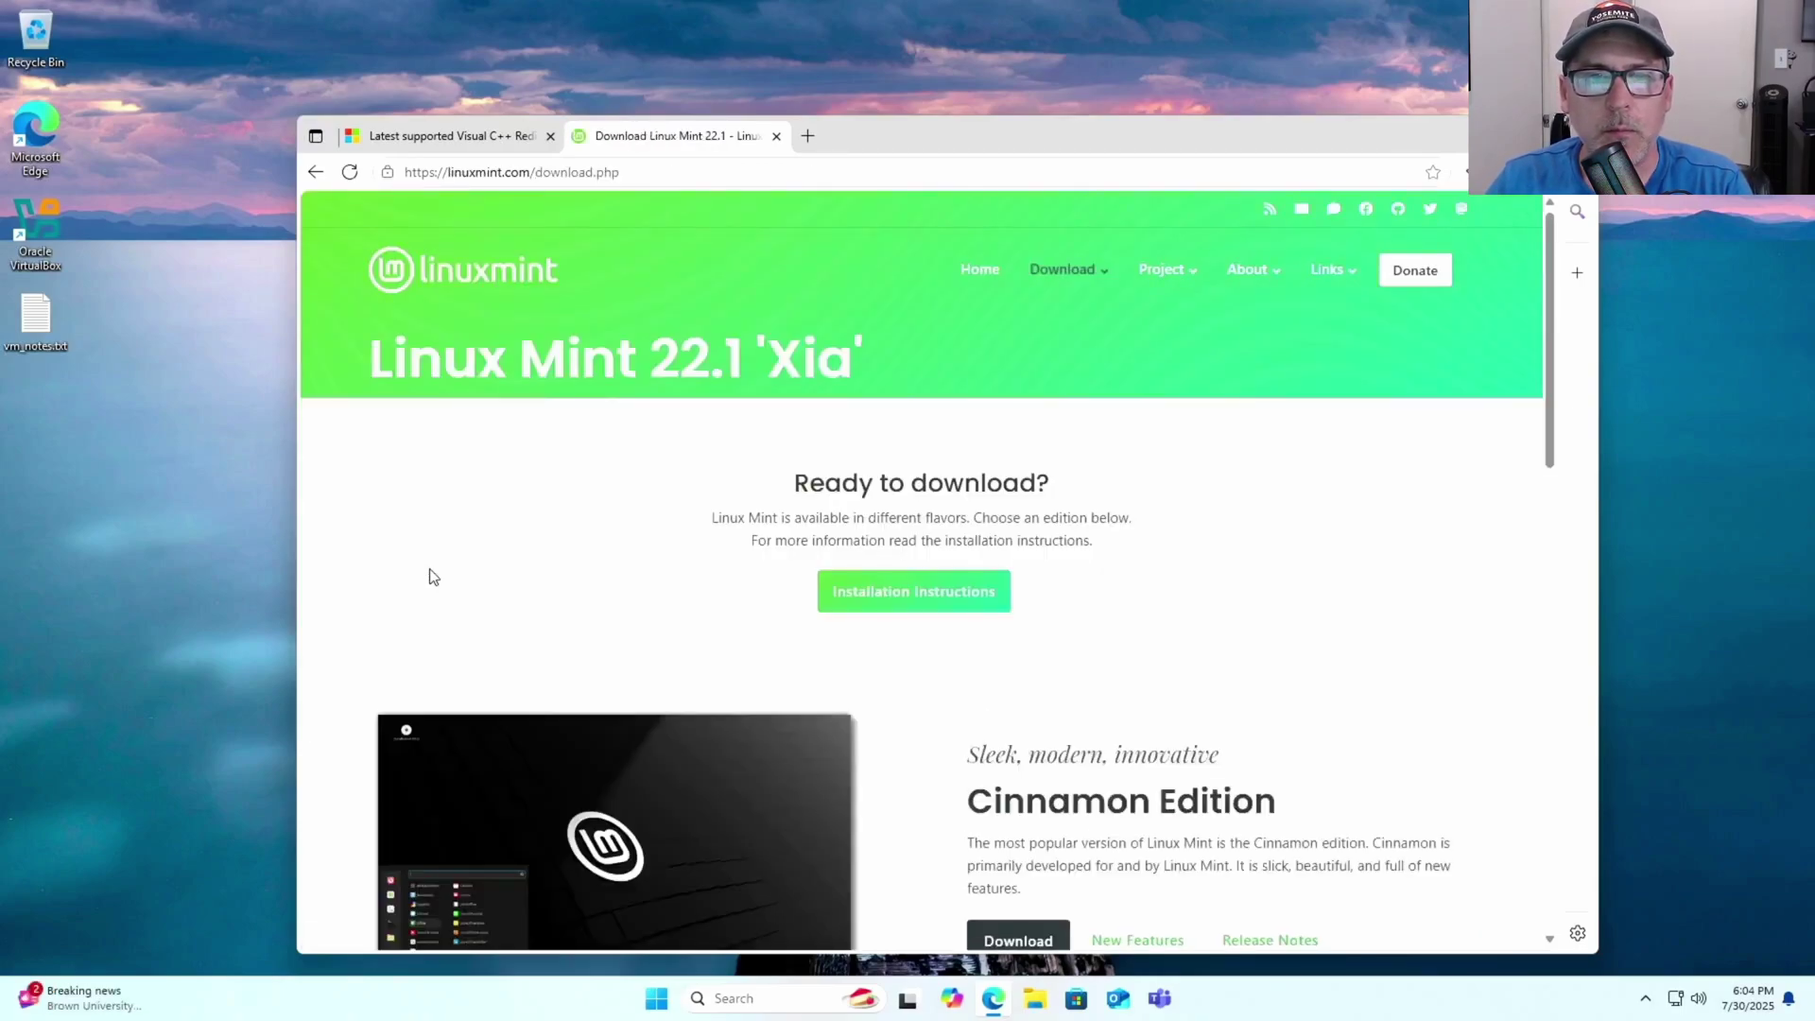
pyautogui.doubleClick(991, 132)
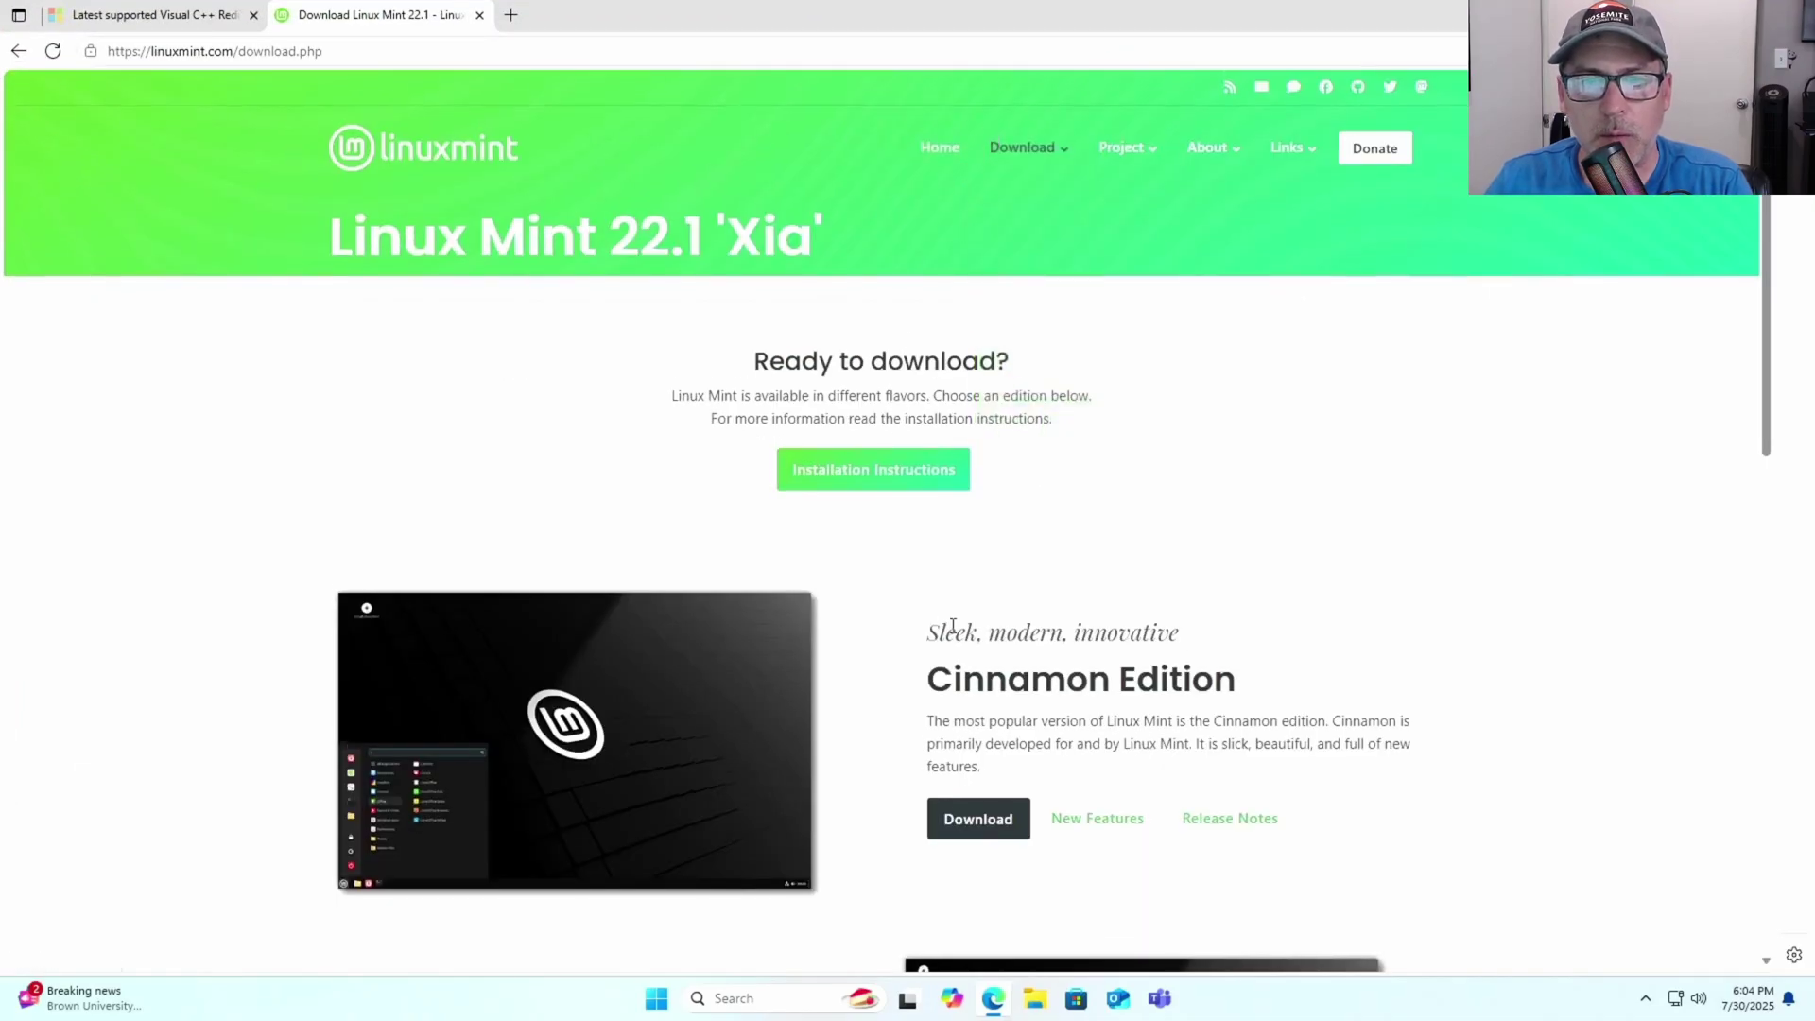
pyautogui.scroll(-1, 950, 627)
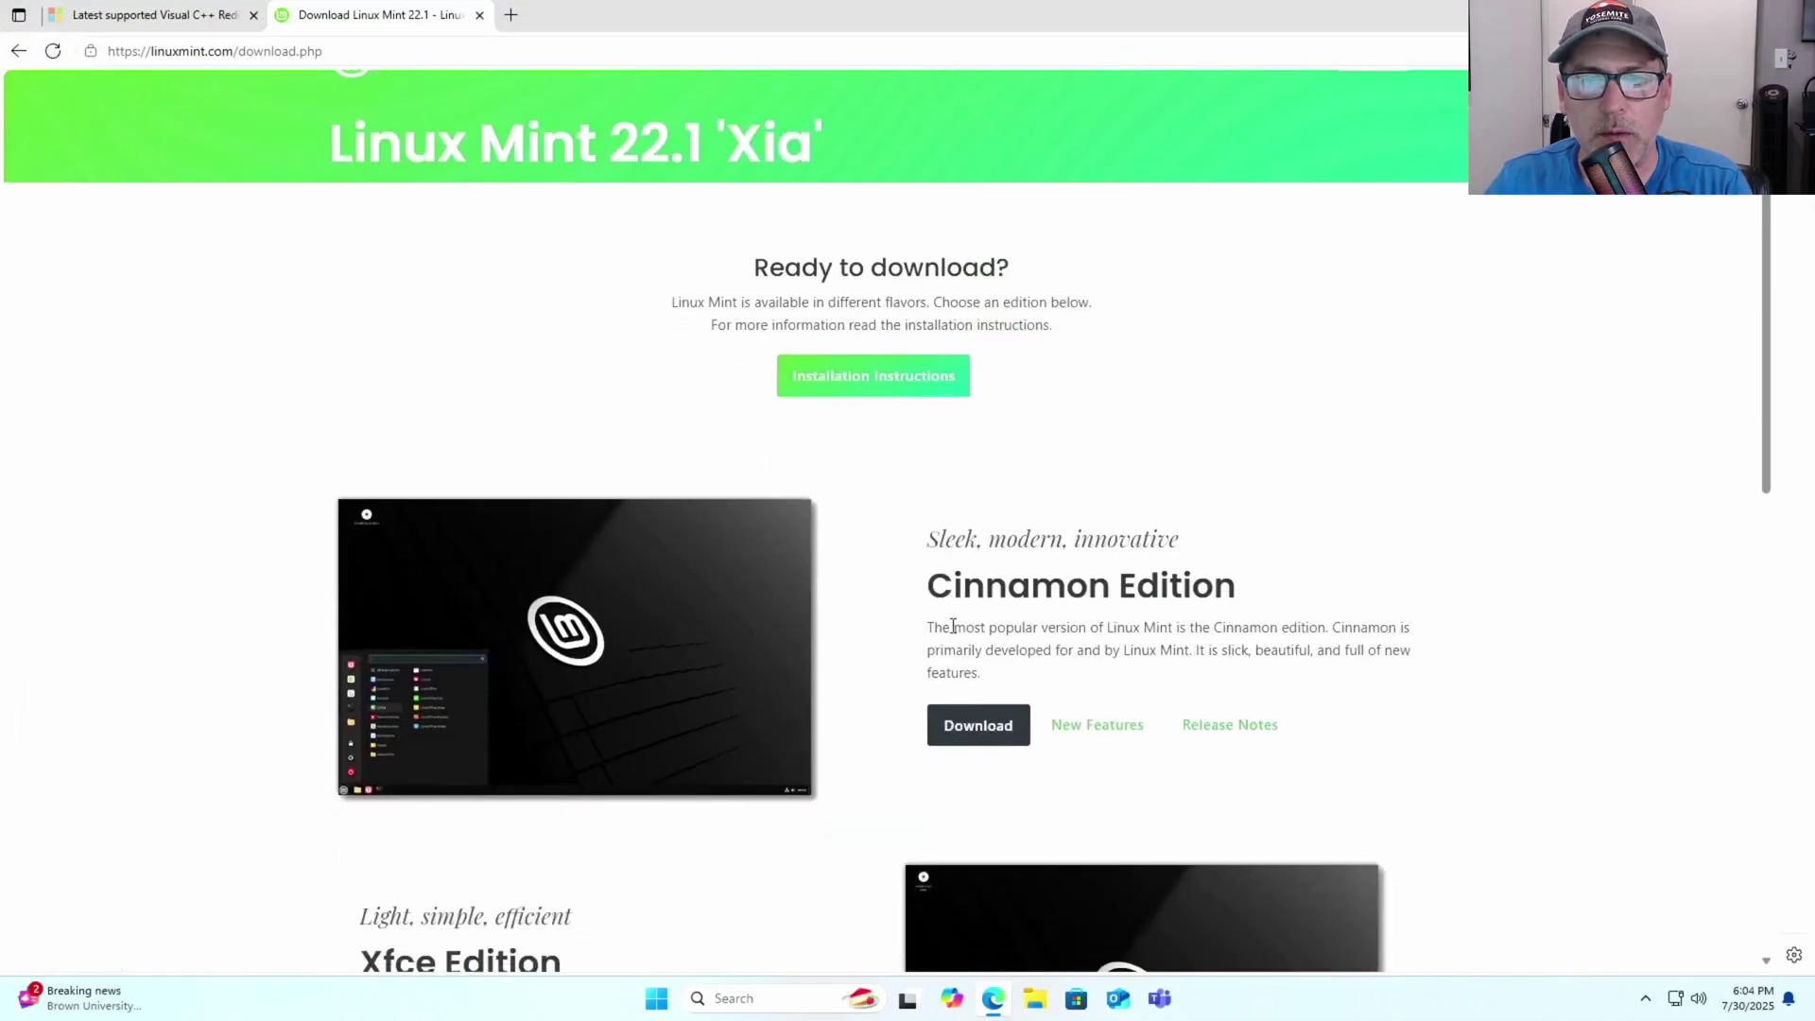
pyautogui.click(974, 726)
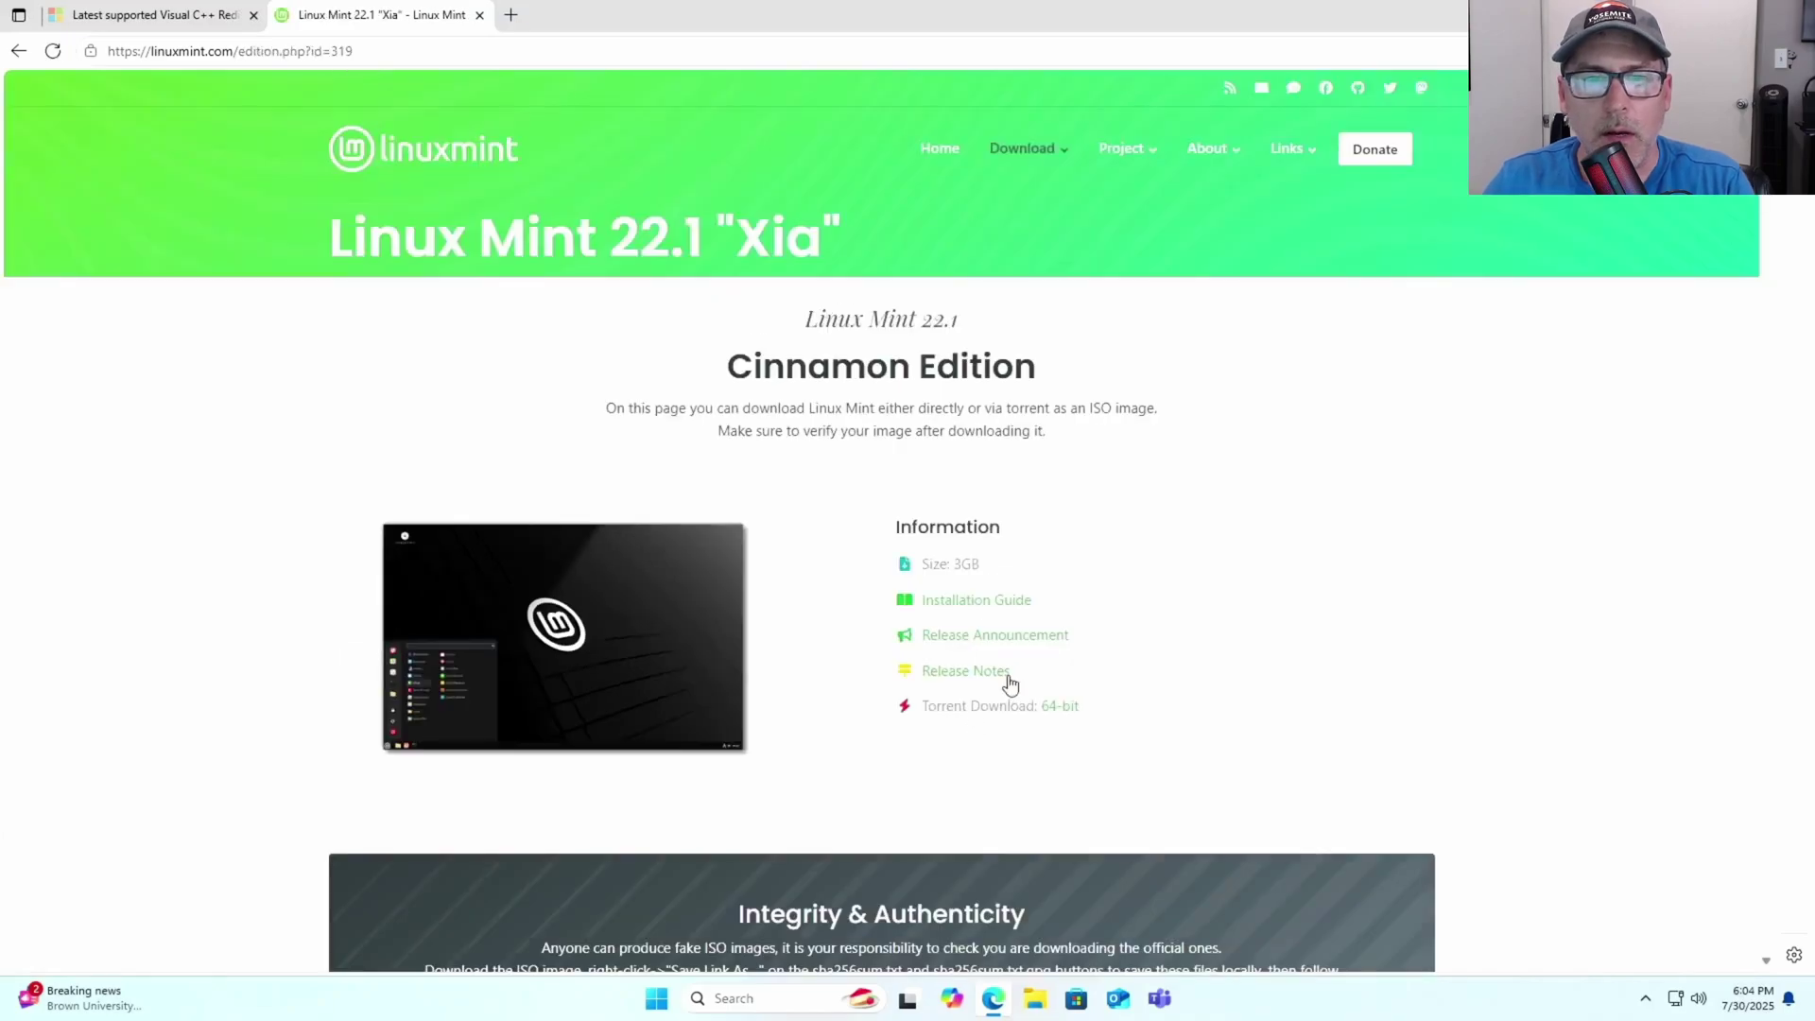
# Step: Download the 64-bit Linux Mint 22.1 Cinnamon ISO from one of the listed mirrors, and restore the browser window to its smaller size
pyautogui.scroll(-3, 1007, 677)
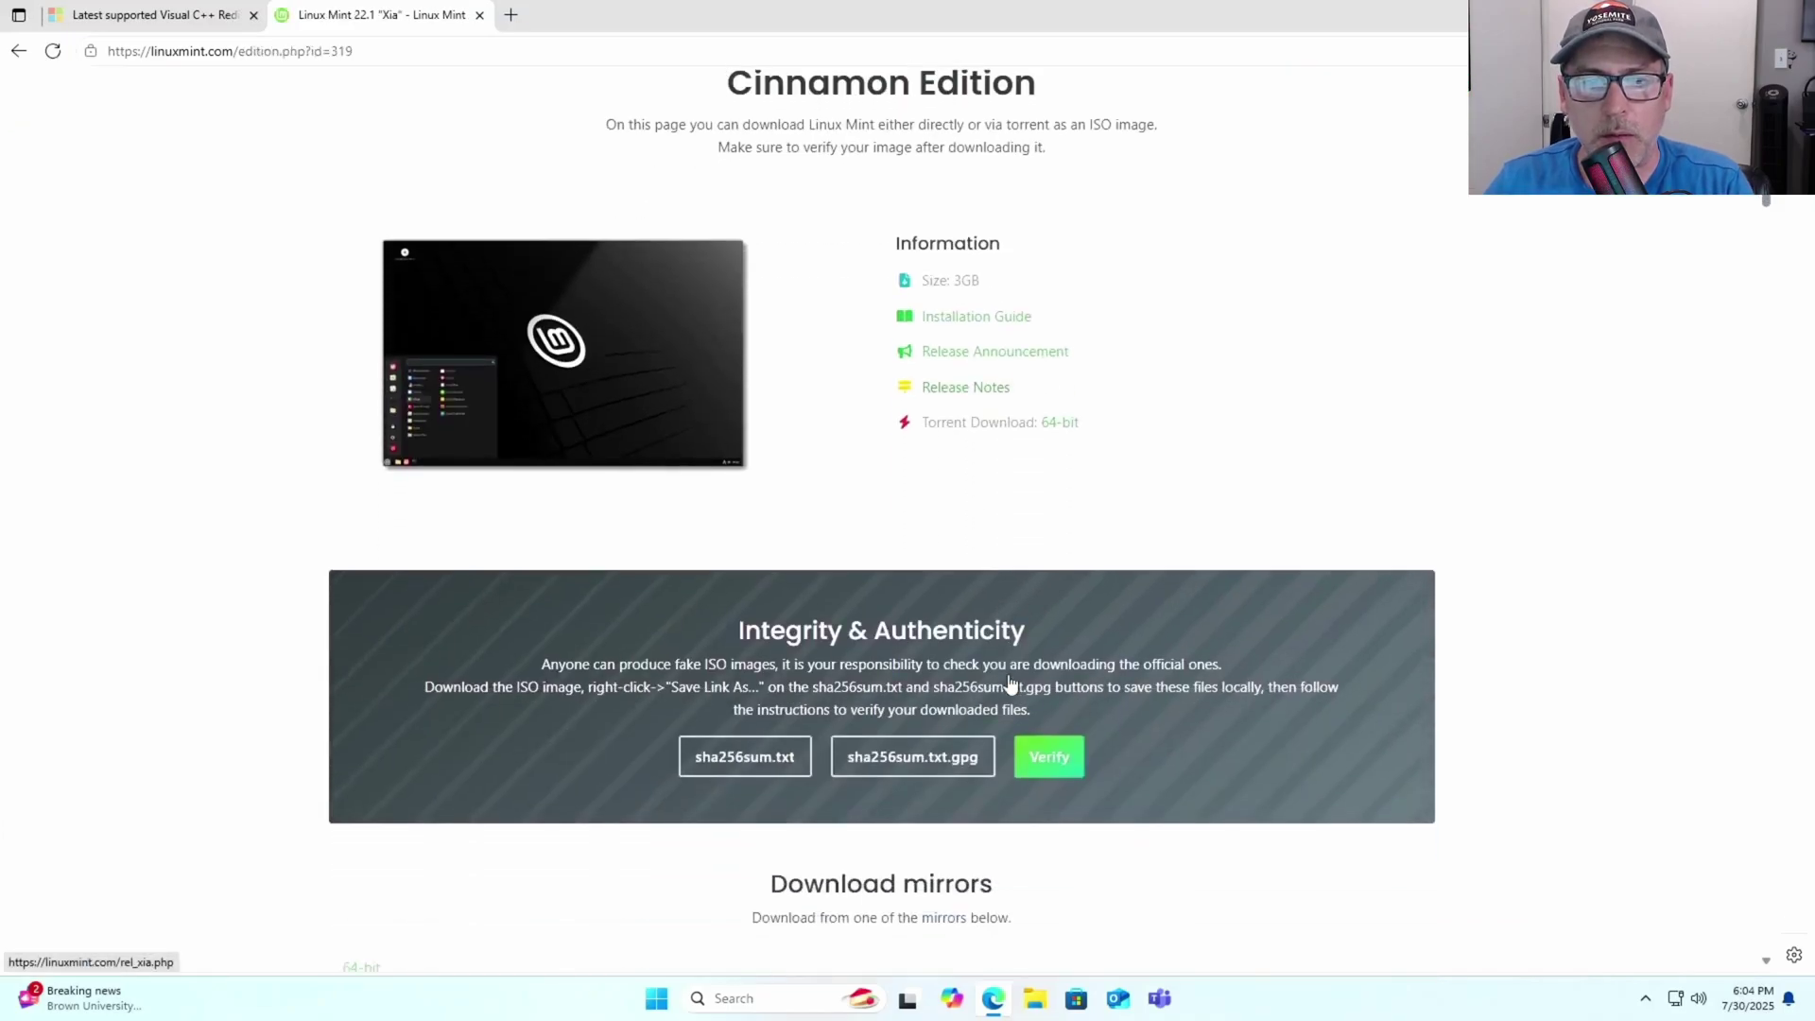
pyautogui.scroll(-3, 1008, 677)
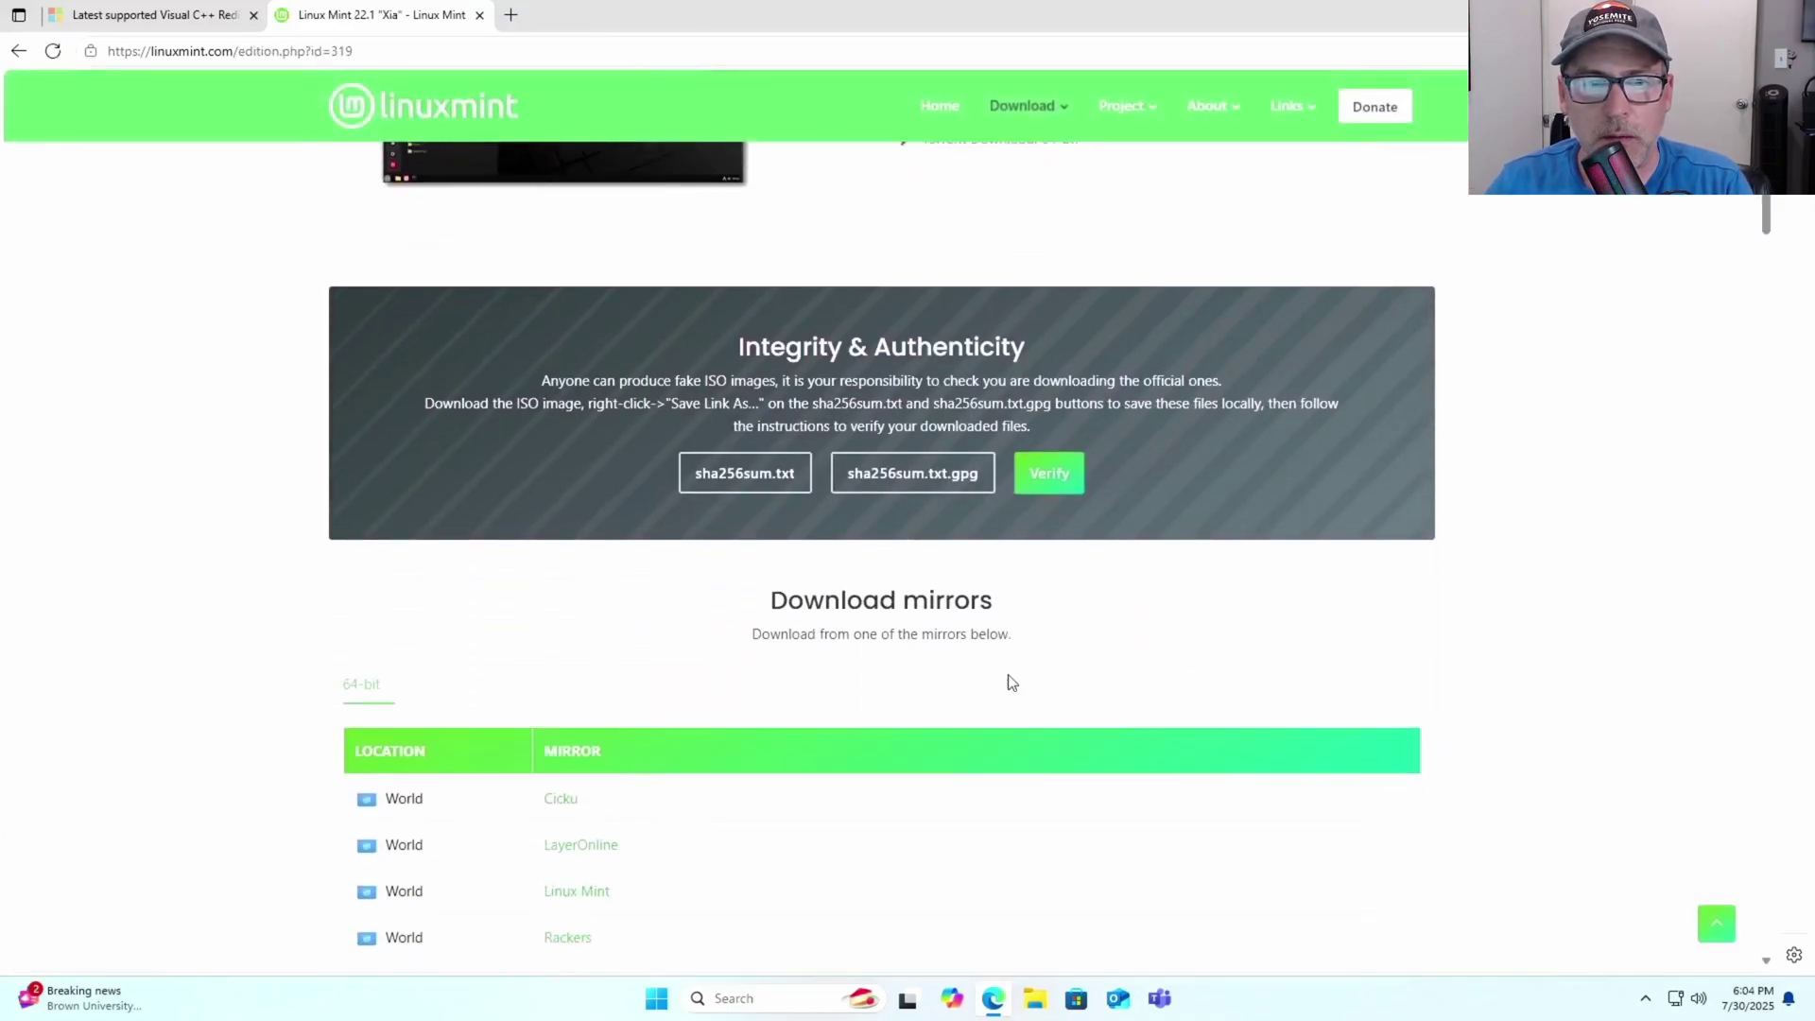
pyautogui.scroll(-2, 1008, 681)
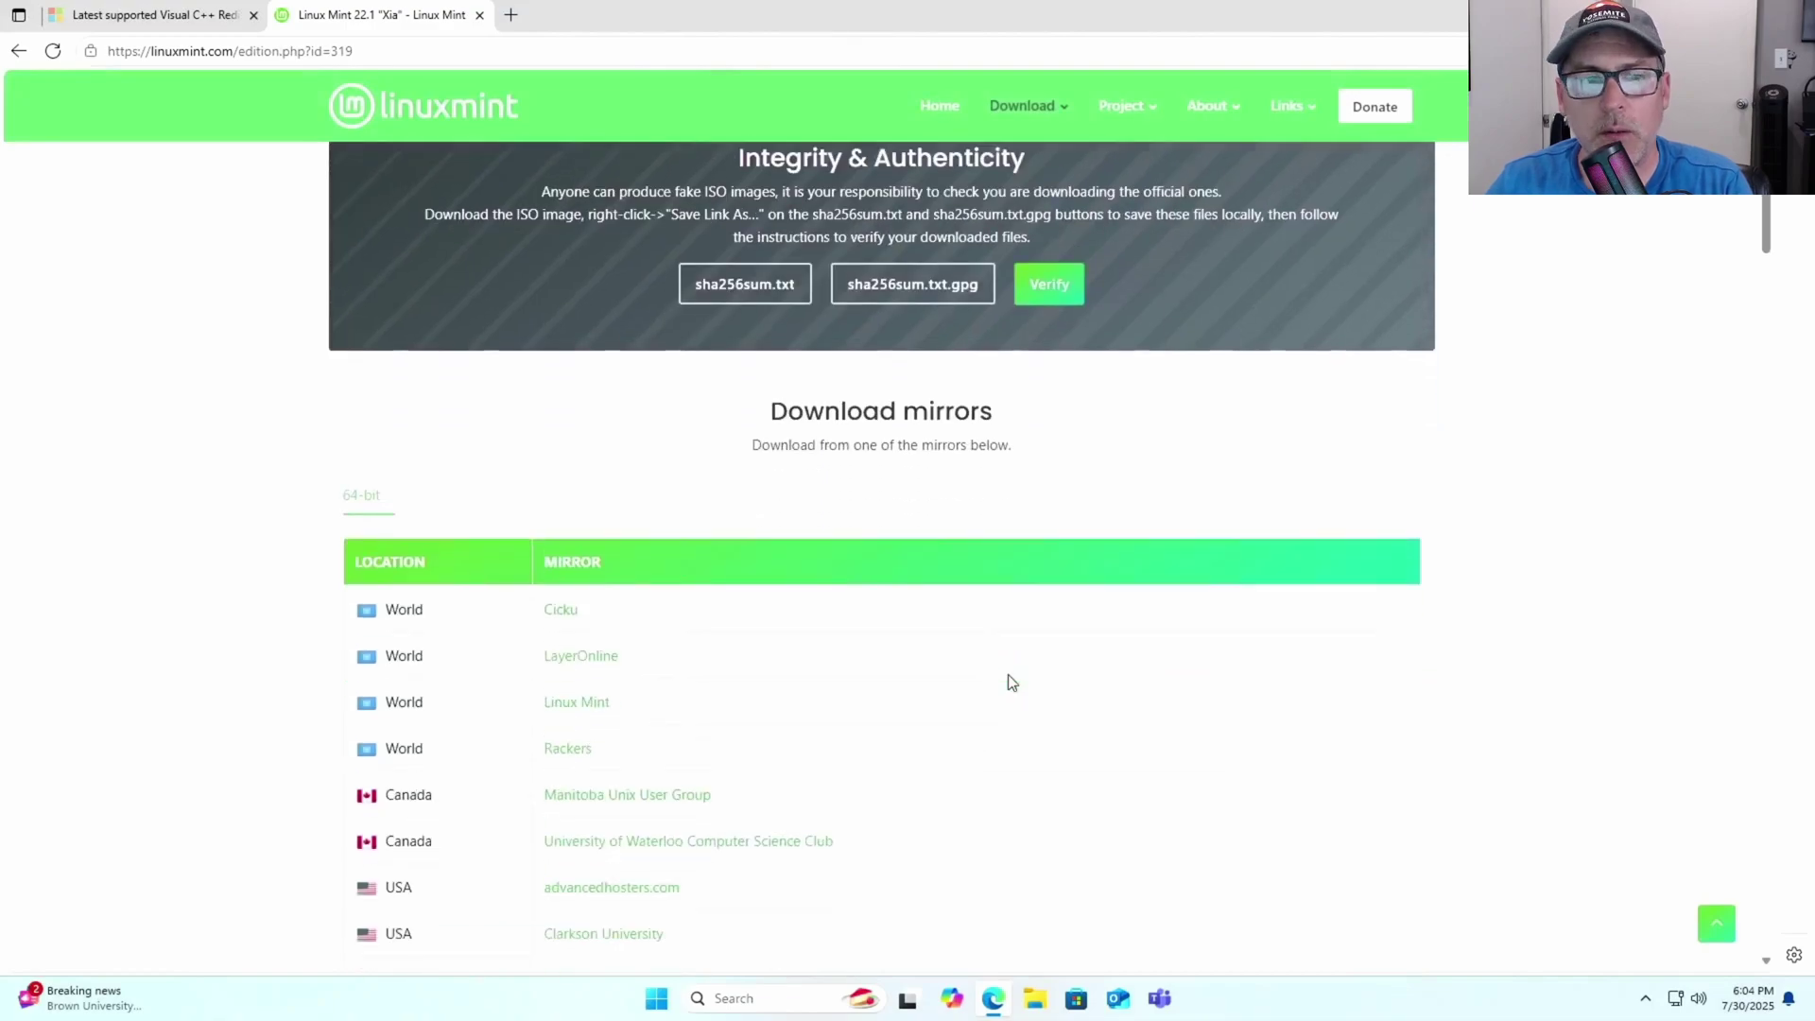
pyautogui.scroll(-1, 1007, 681)
pyautogui.scroll(-2, 1008, 676)
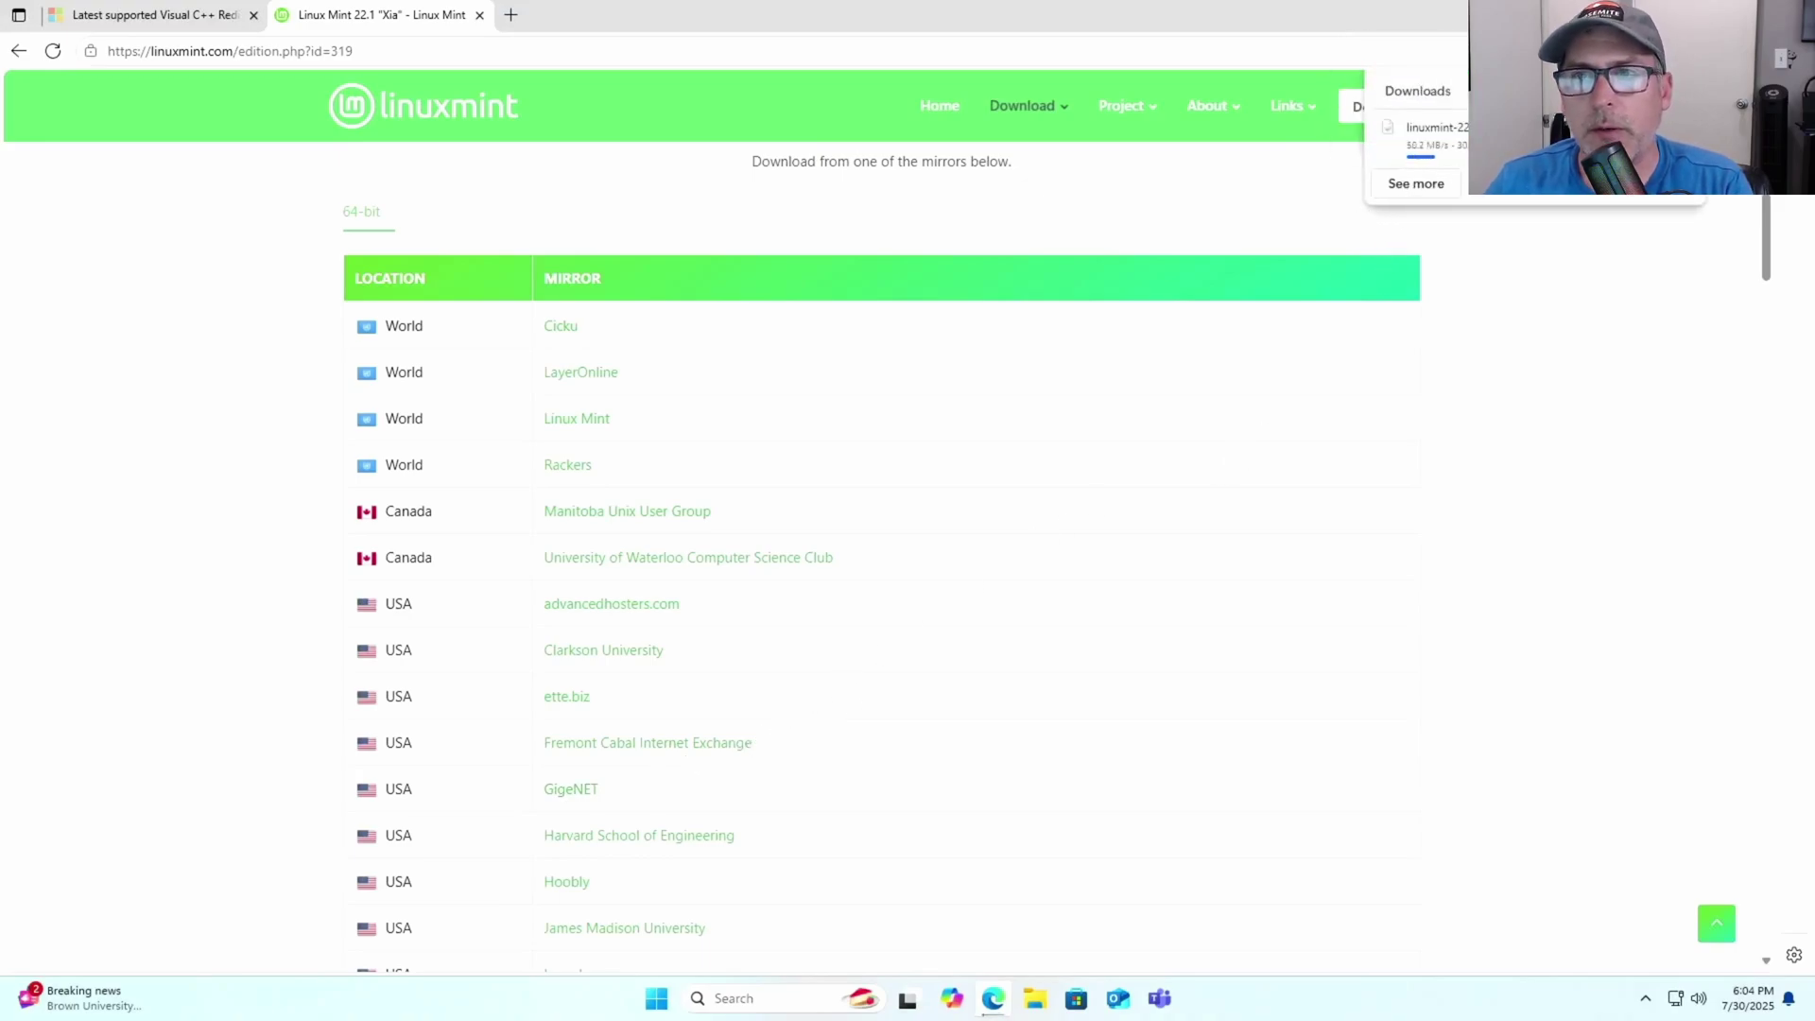
pyautogui.click(1749, 14)
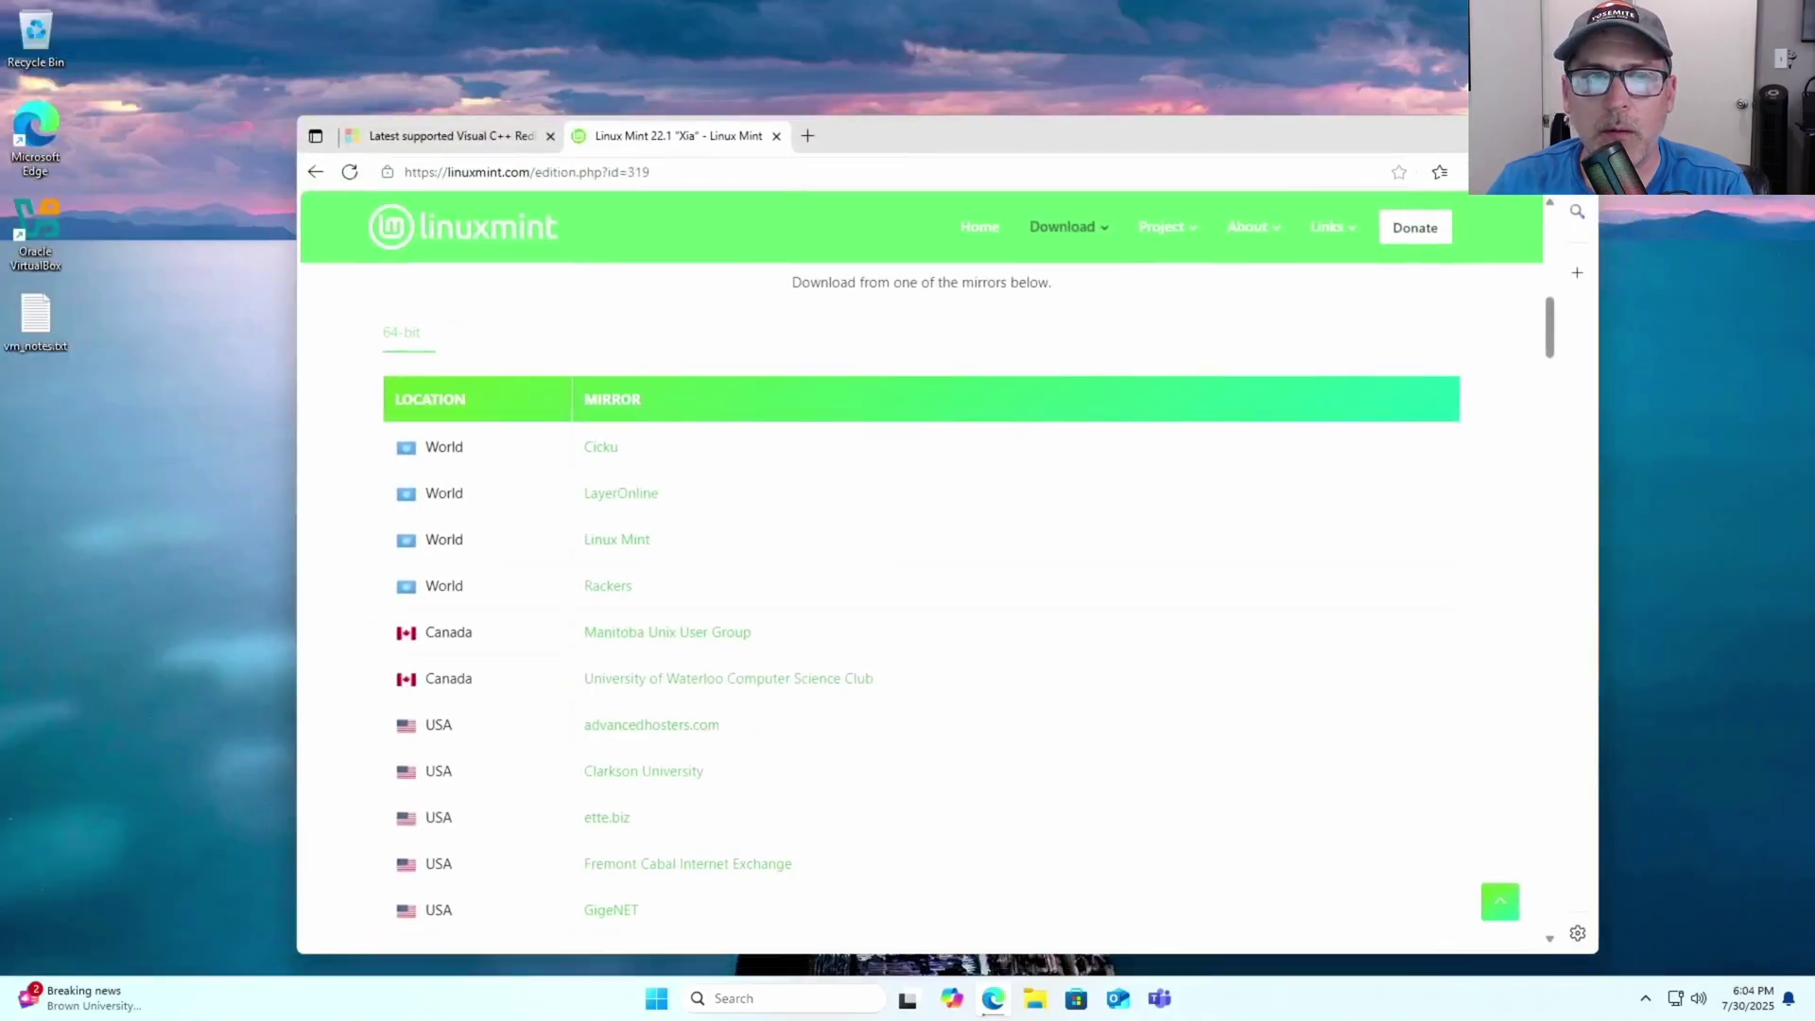
# Step: Open google.com in a new browser tab and search for "rufus download"
pyautogui.click(804, 138)
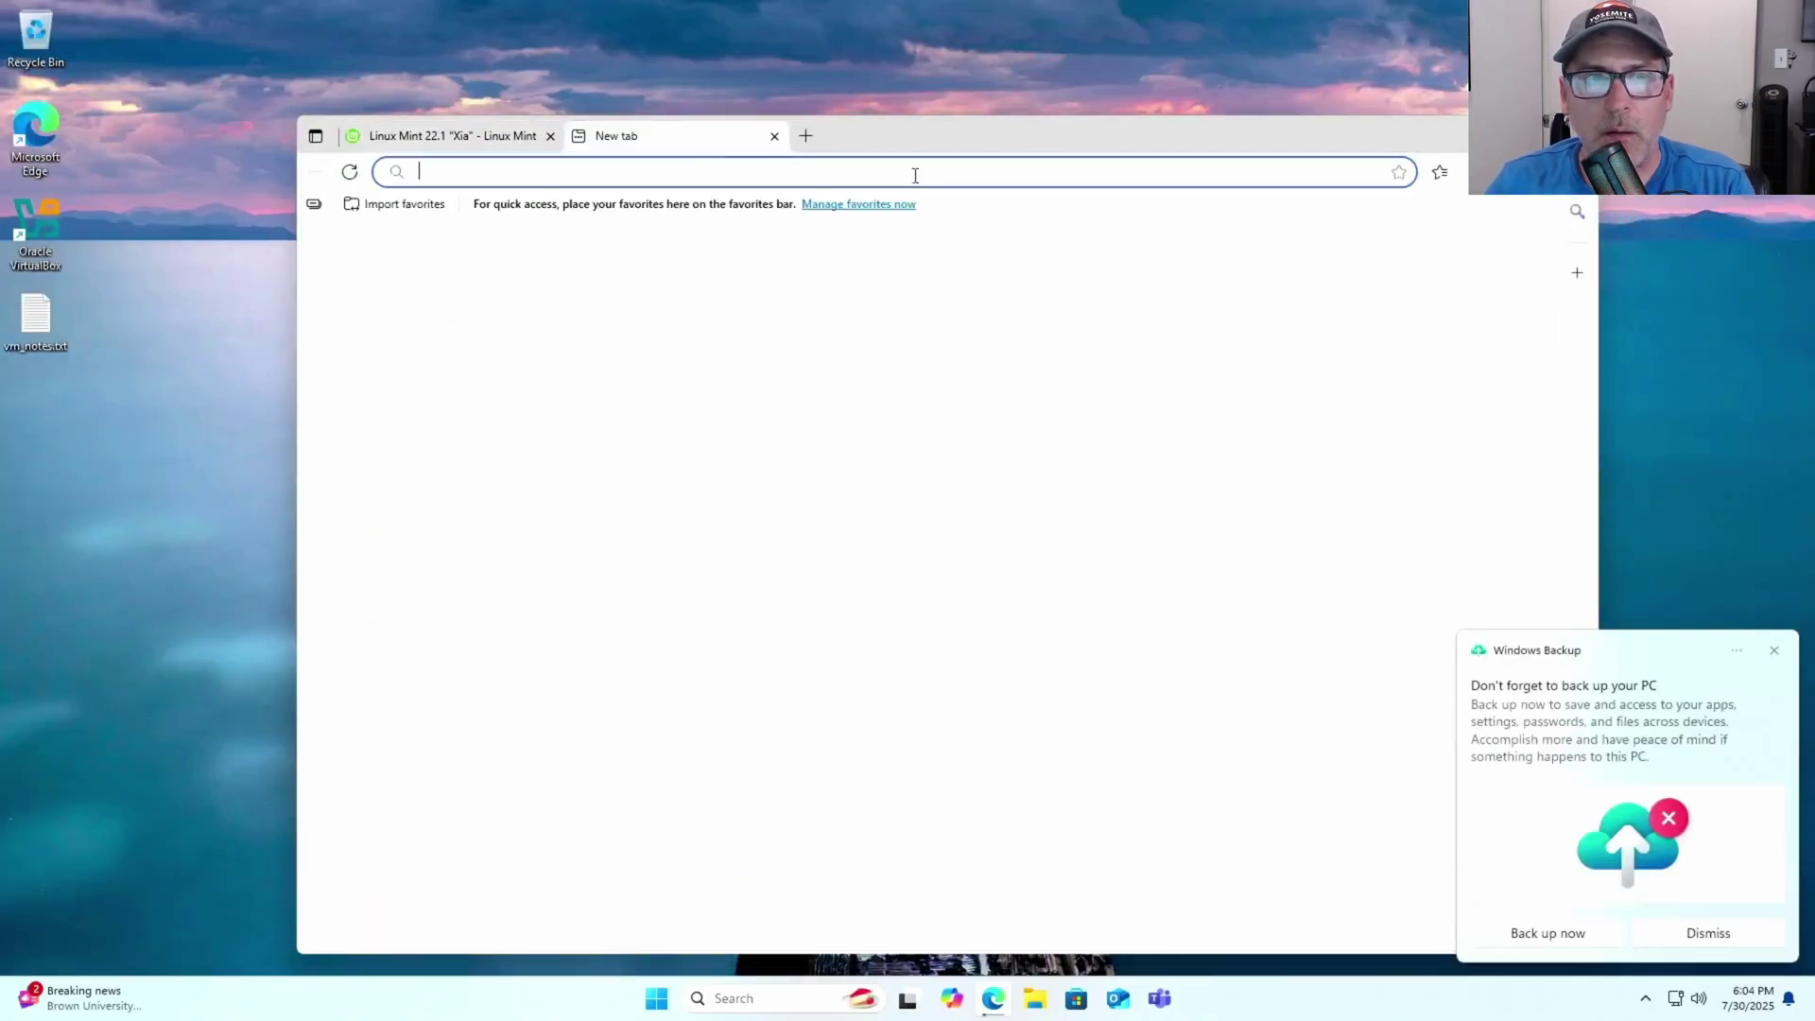
pyautogui.write('google.com')
pyautogui.press('Return')
pyautogui.write('ru')
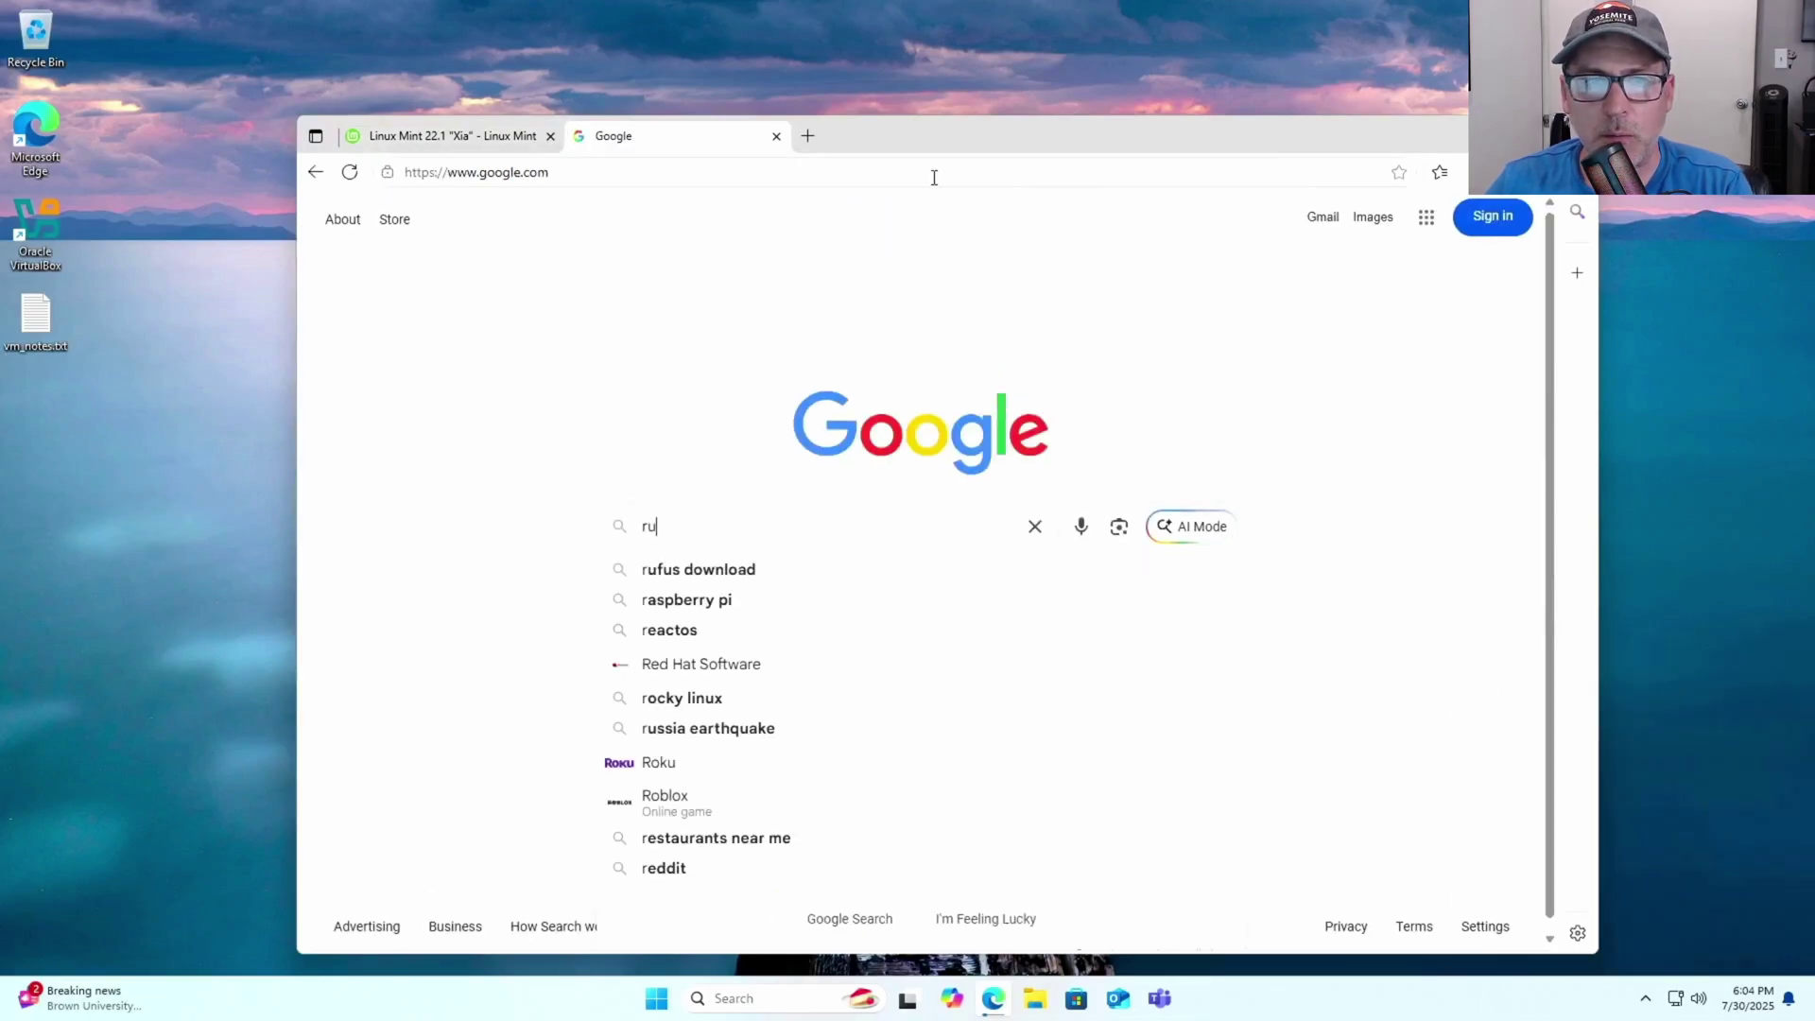
pyautogui.write('fus')
pyautogui.press('Down')
pyautogui.press('Down')
pyautogui.press('Return')
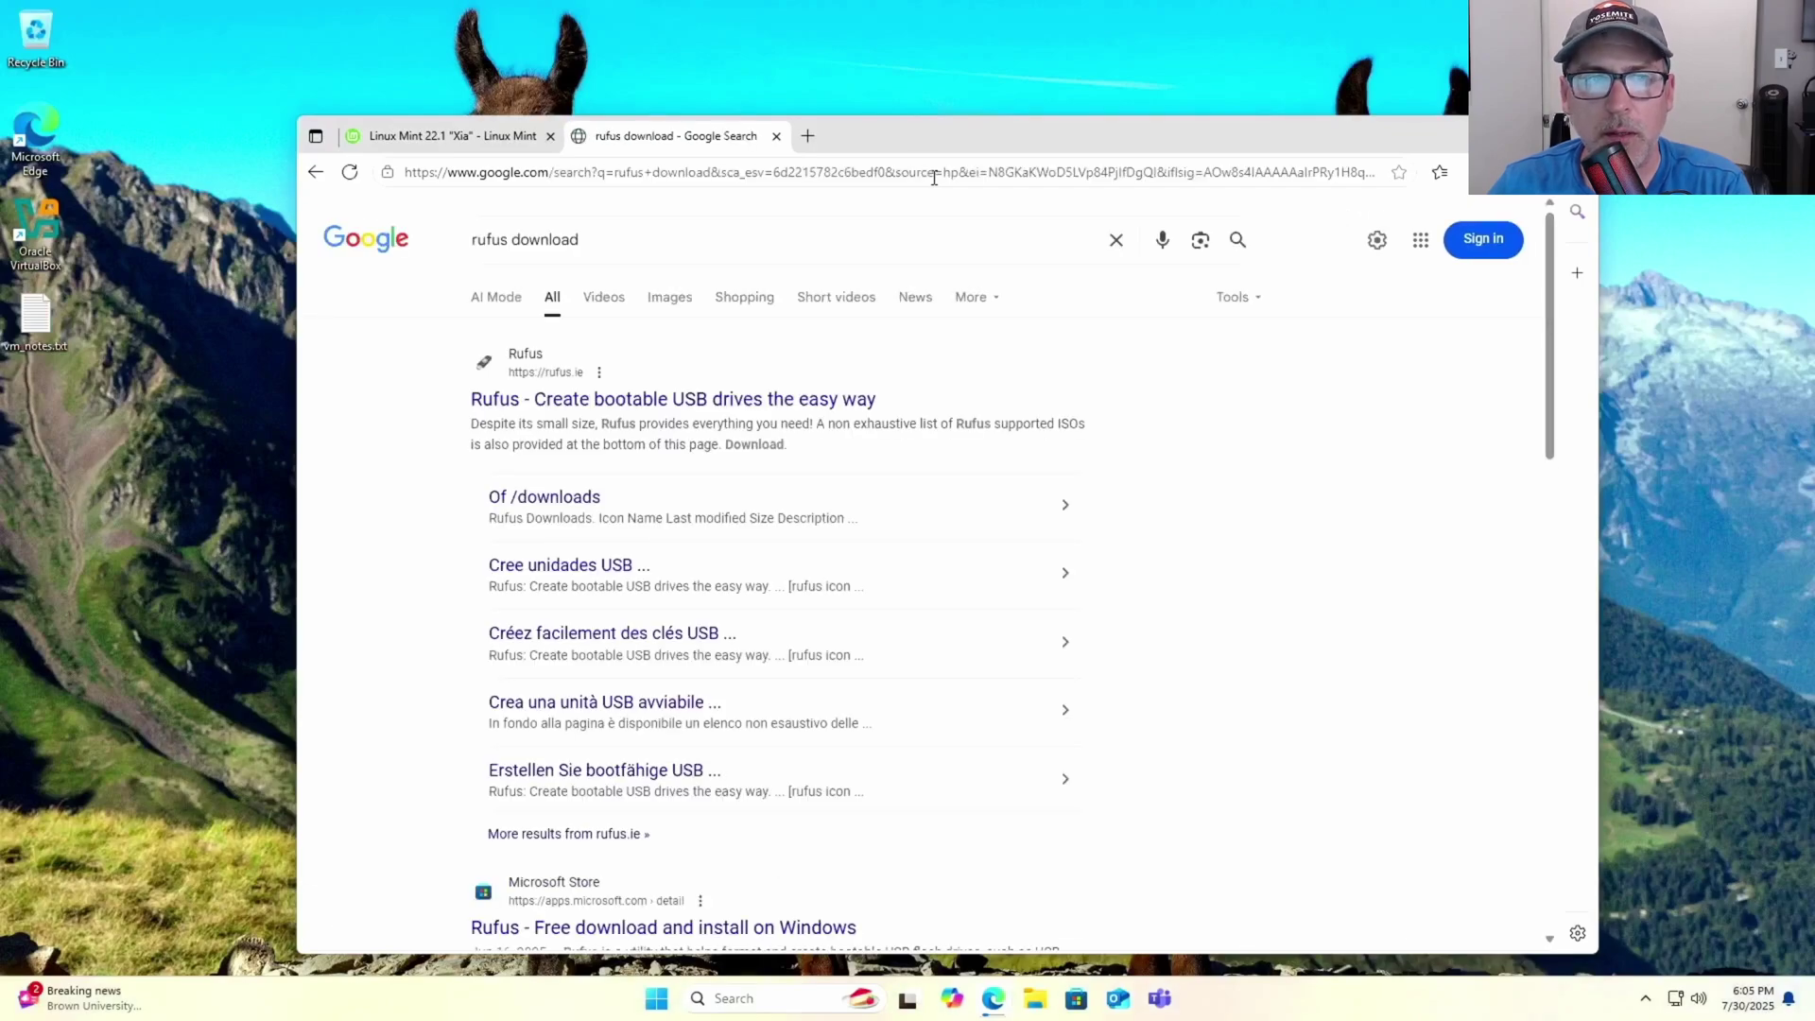
# Step: Open the rufus.ie site and download the standard Windows x64 release rufus-4.9.exe, dismissing the advertisement
pyautogui.click(646, 405)
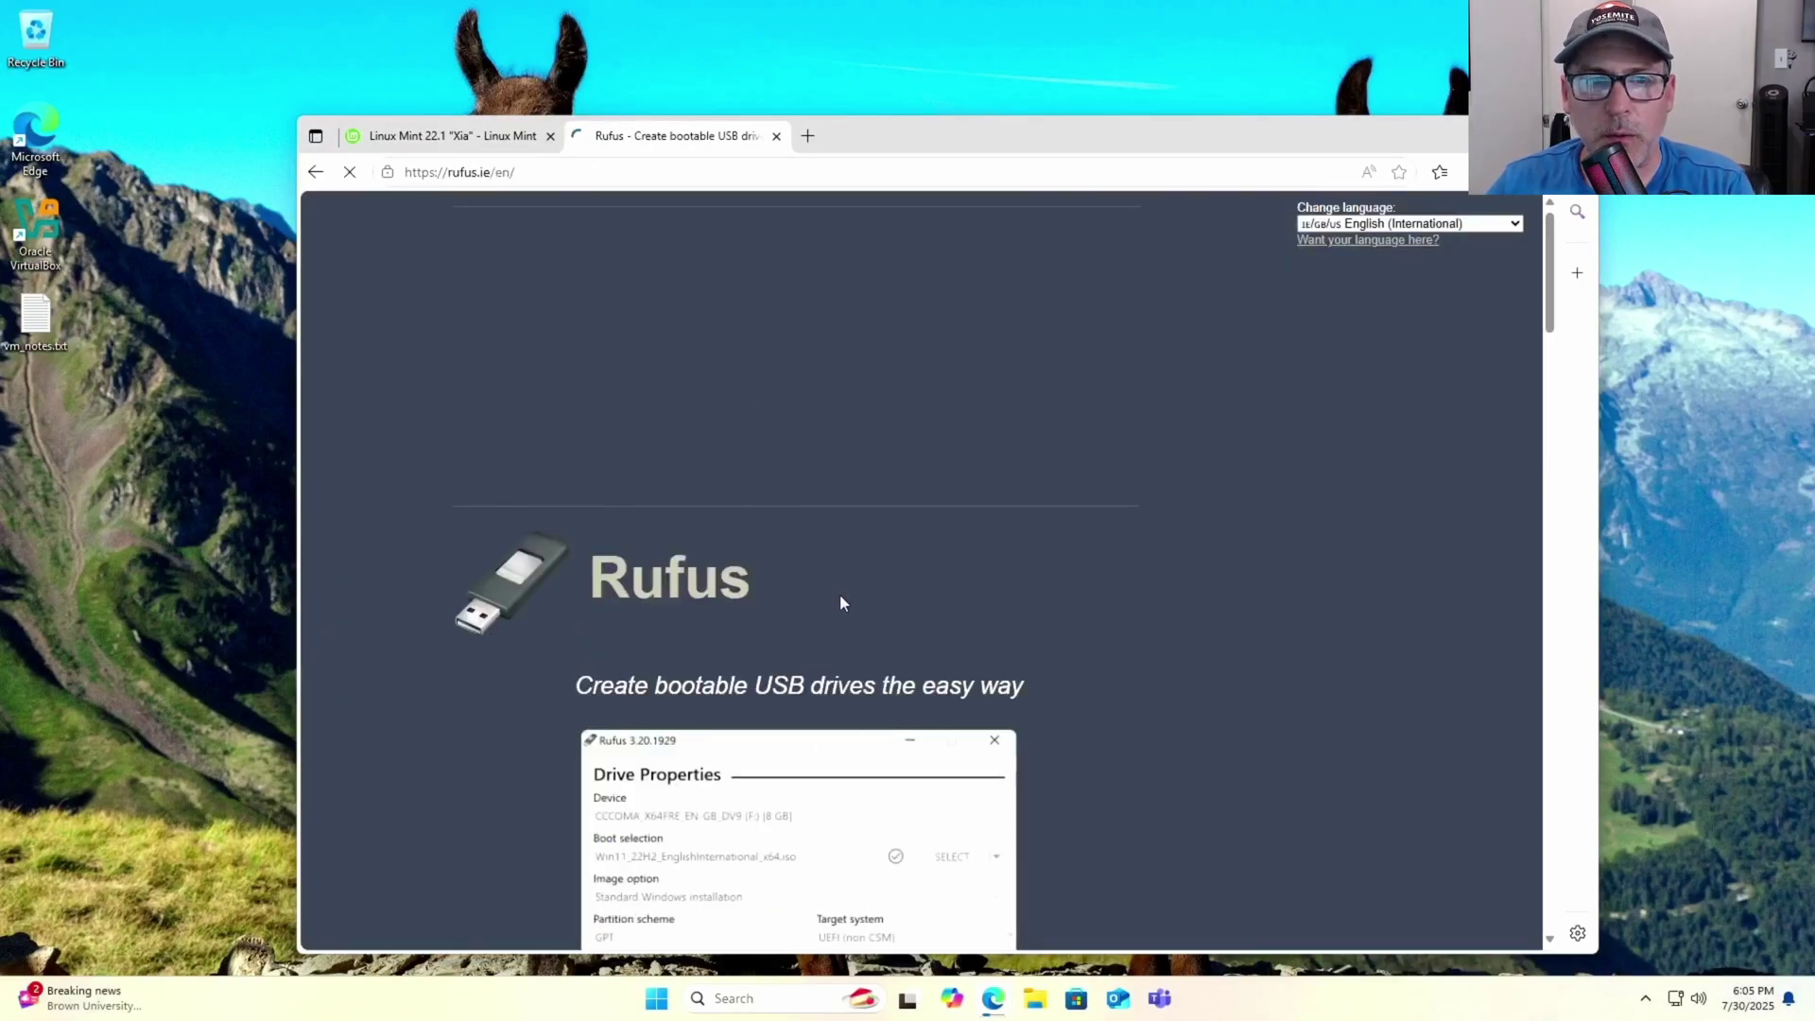
pyautogui.scroll(-3, 835, 590)
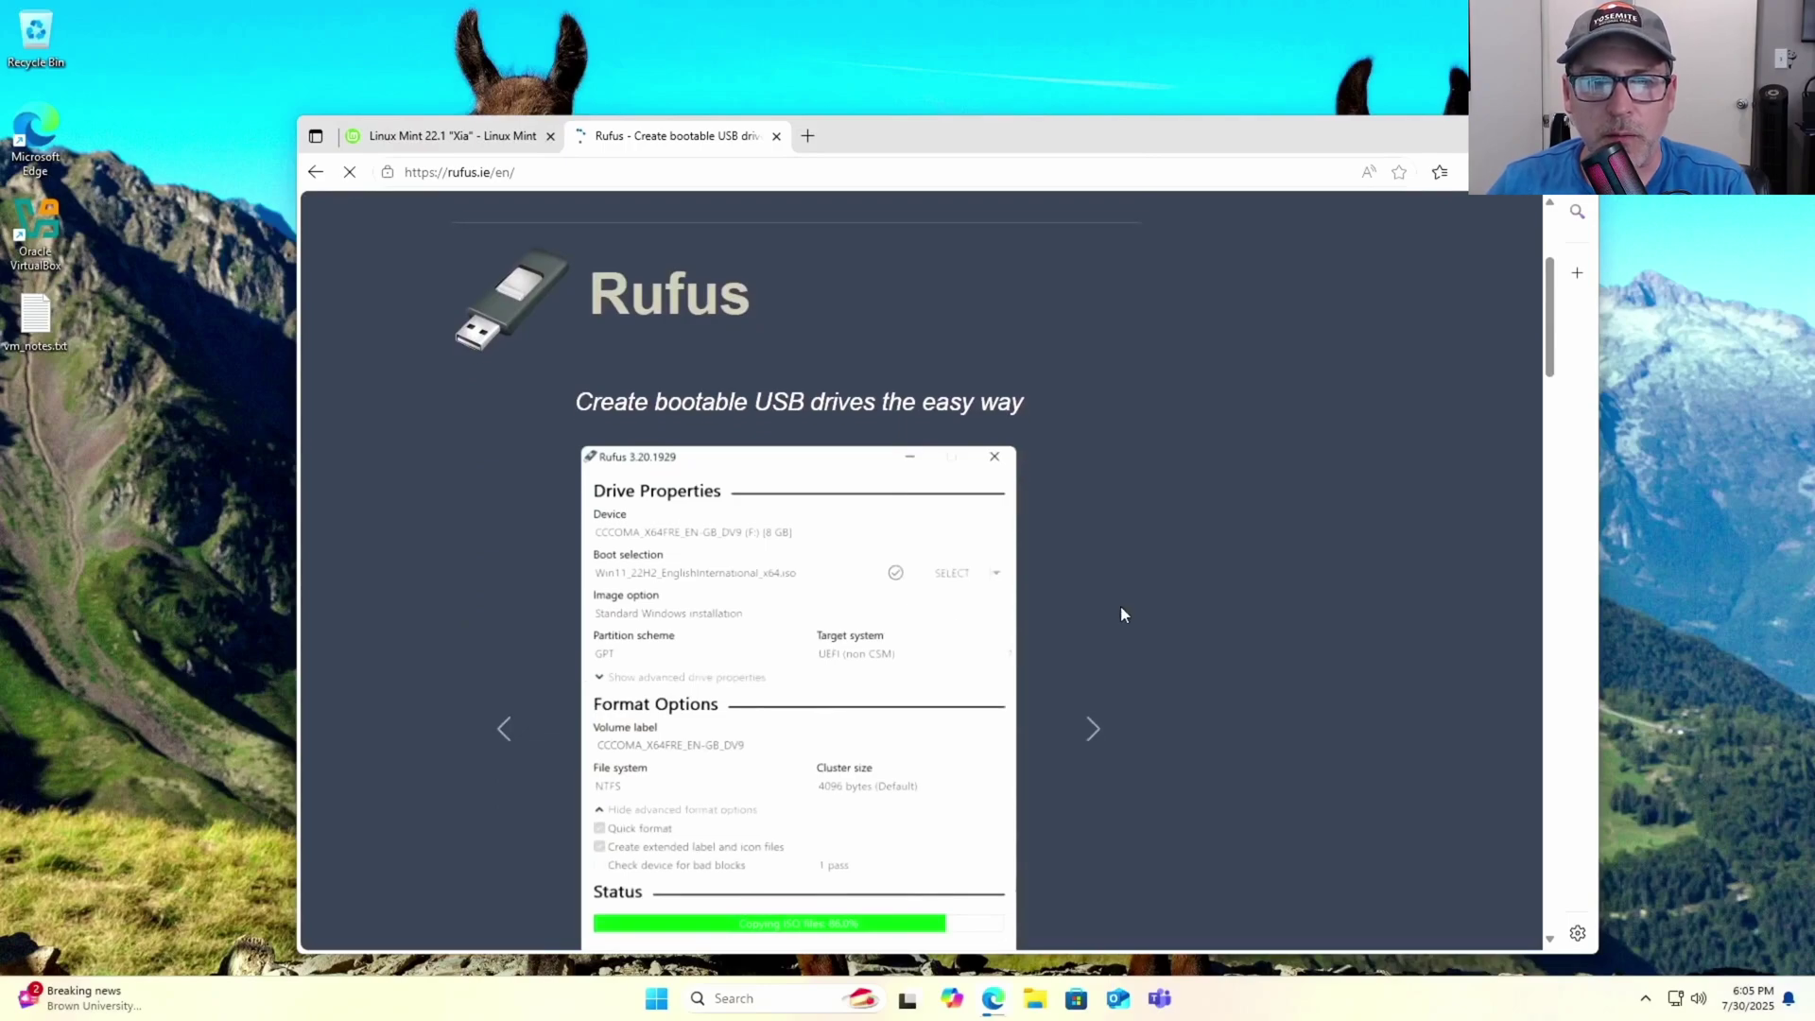
pyautogui.scroll(-7, 1122, 608)
pyautogui.scroll(-6, 1135, 612)
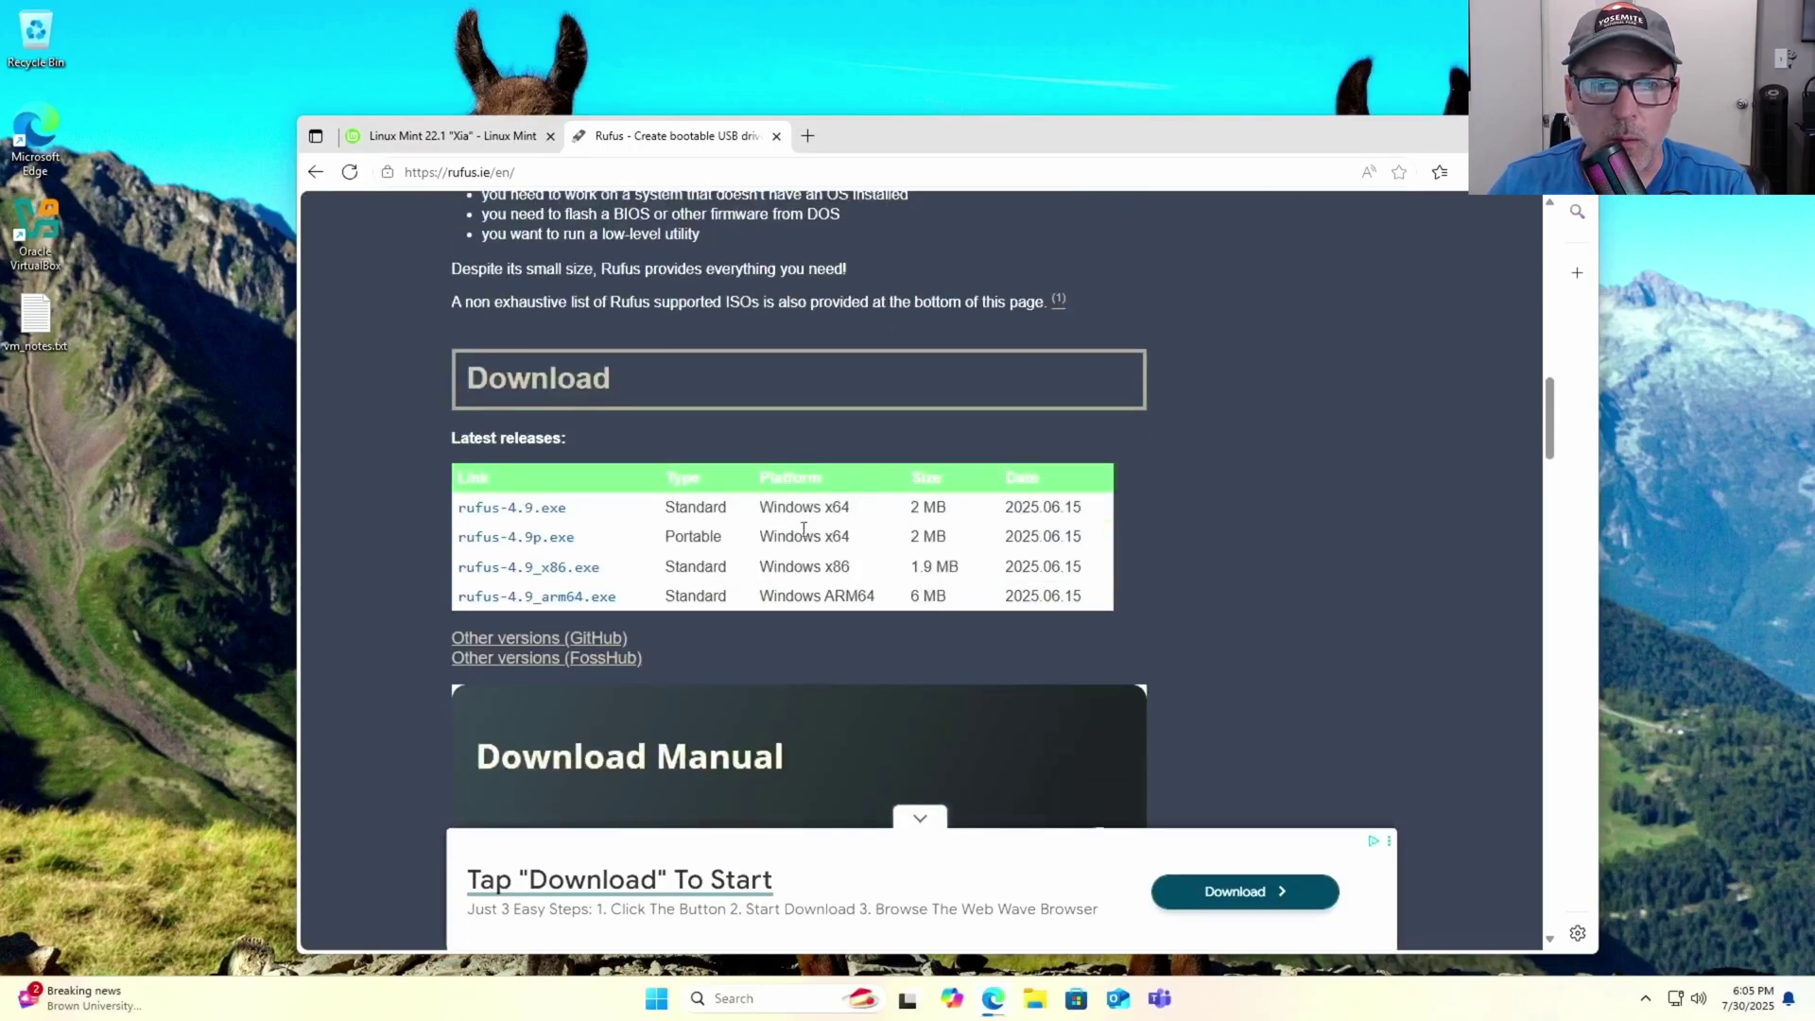
pyautogui.click(552, 512)
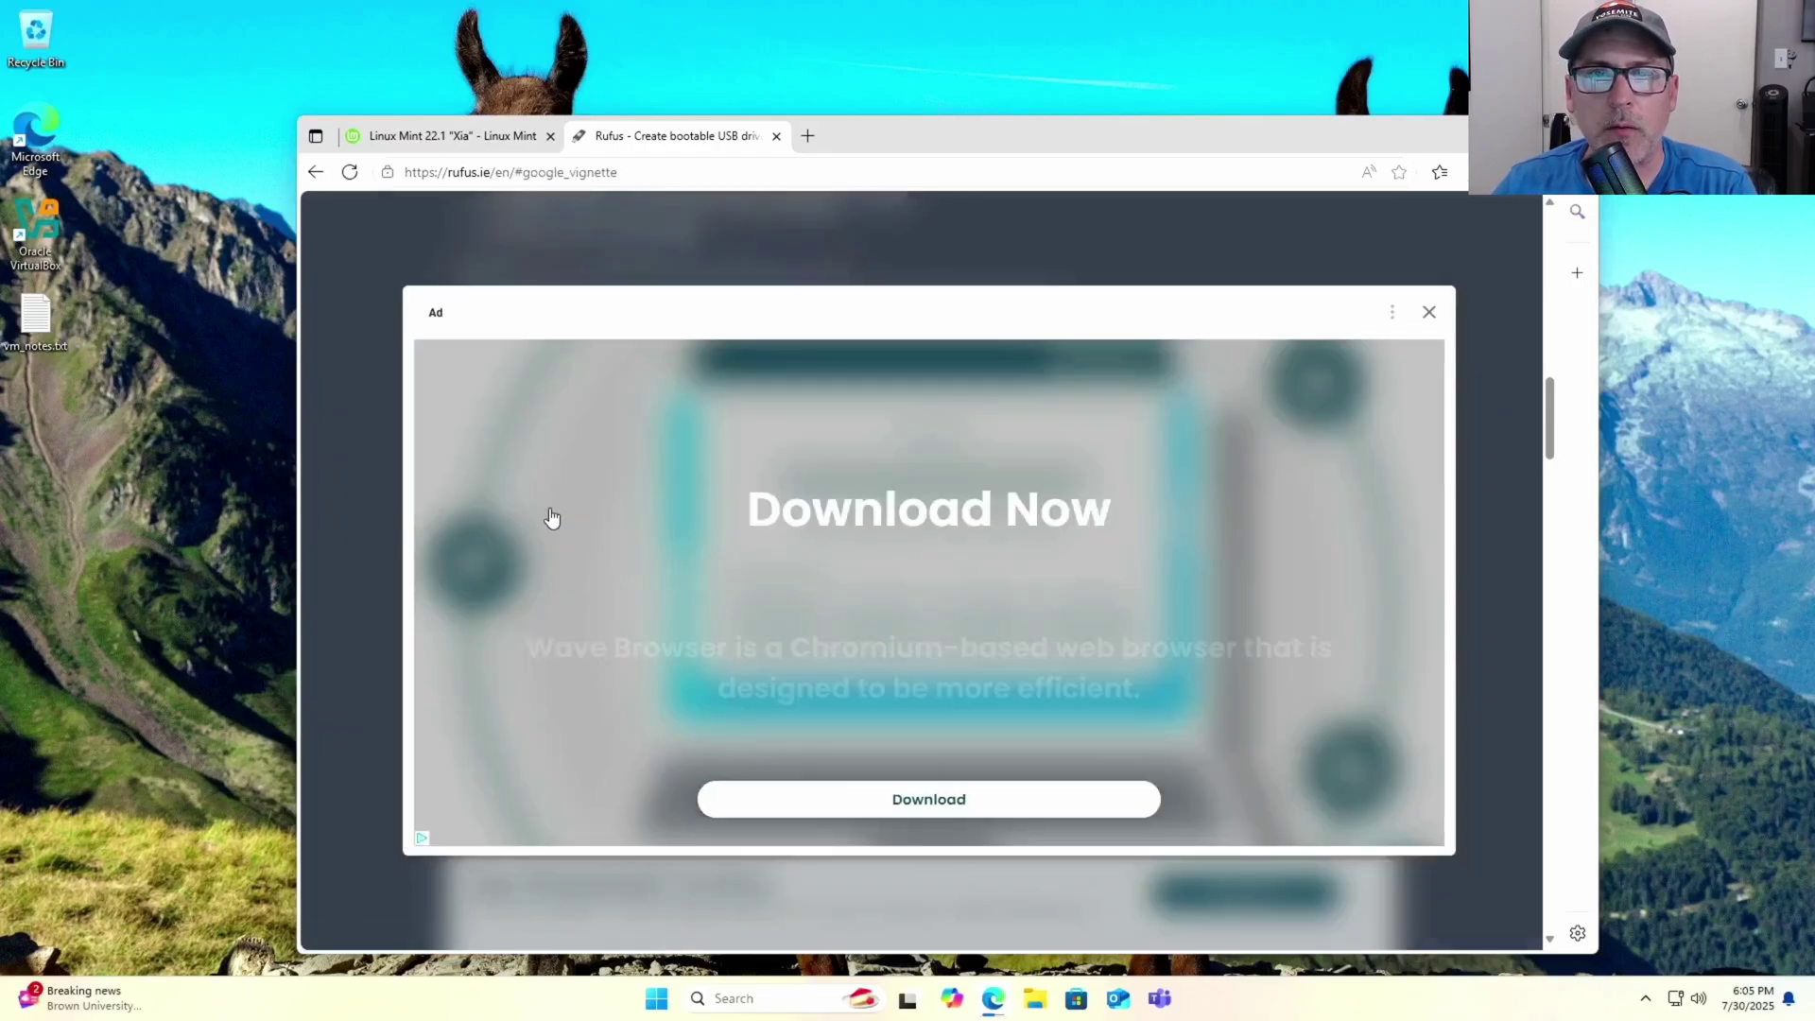
pyautogui.click(1431, 316)
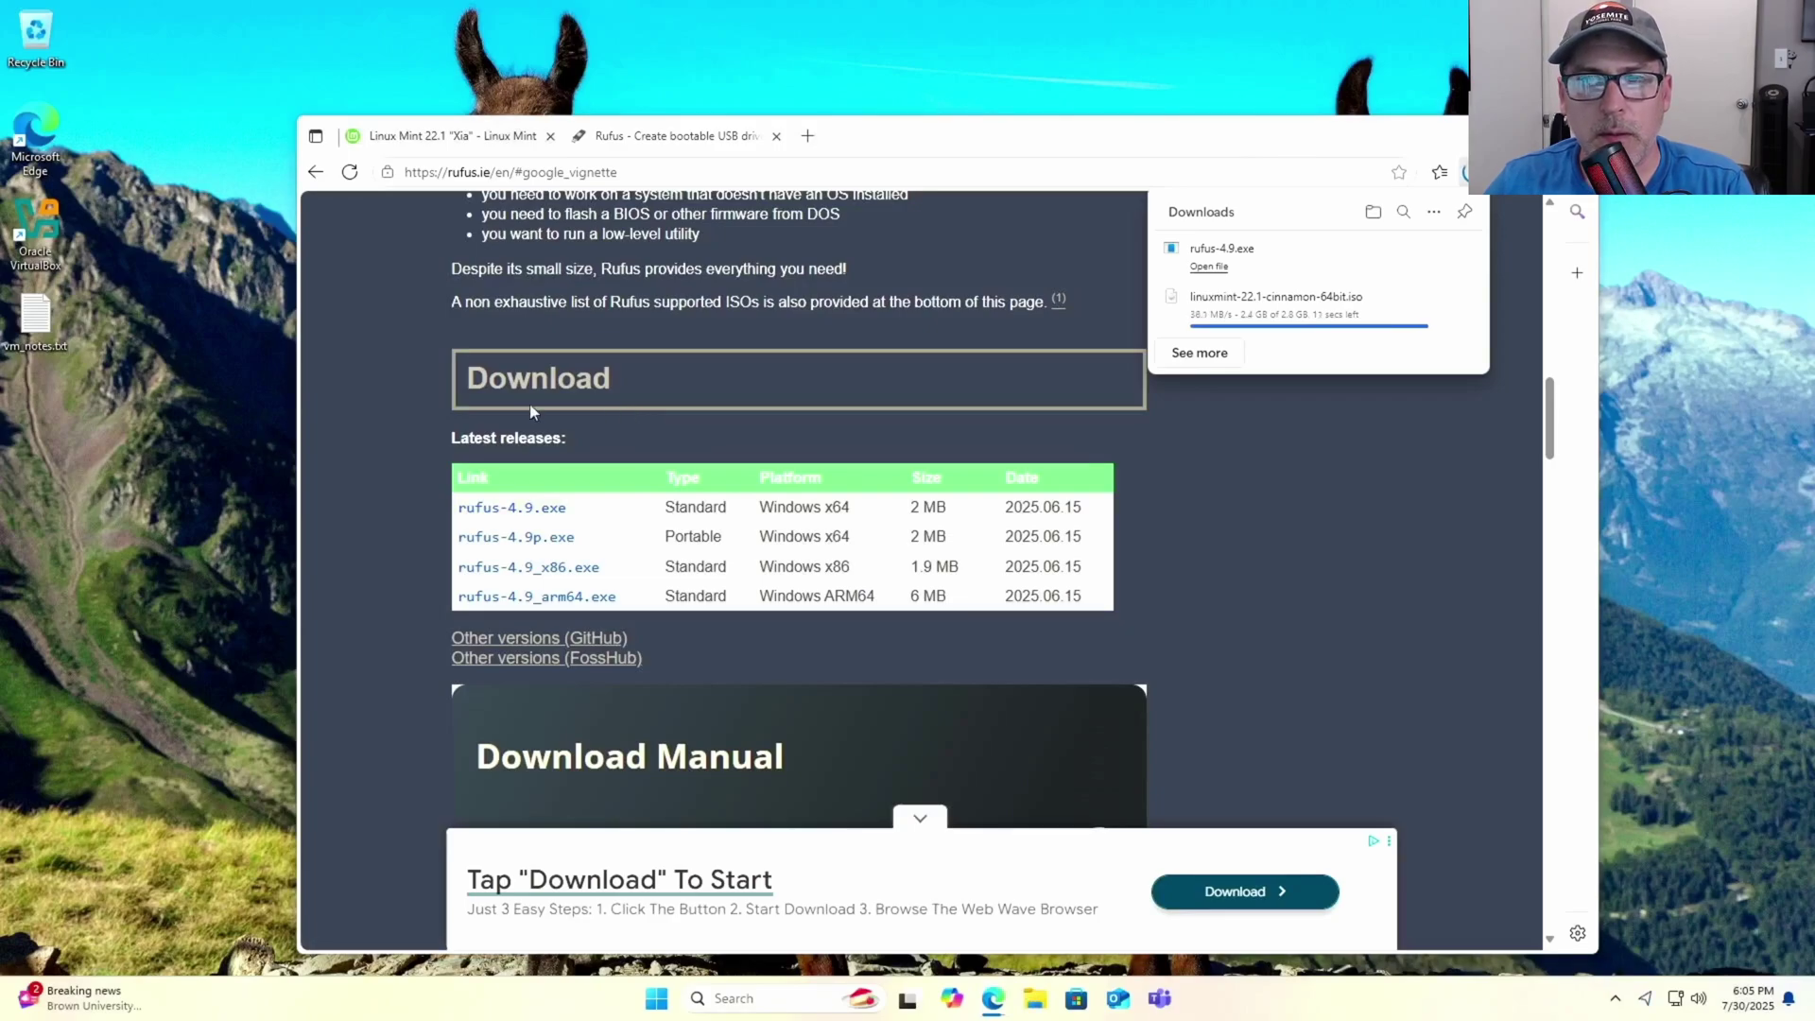
# Step: Open the Downloads folder in File Explorer, move its window higher on the desktop, and close the browser
pyautogui.press('super+e')
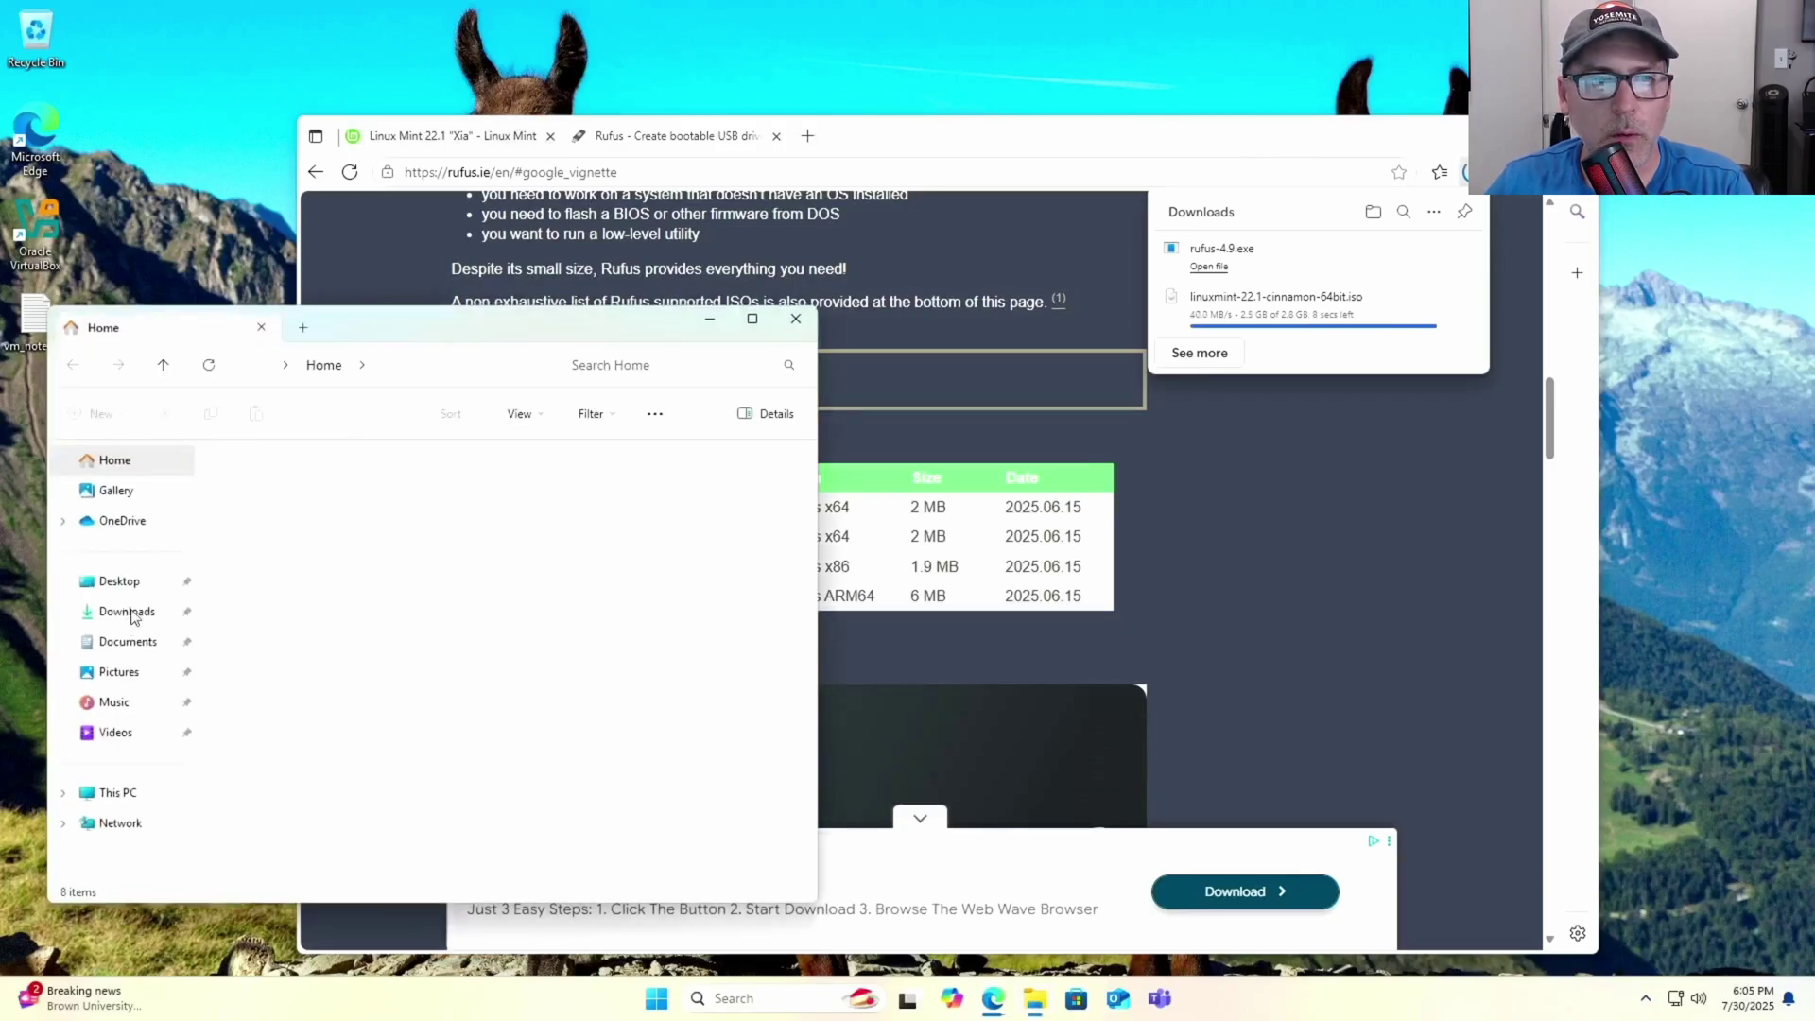
pyautogui.click(132, 614)
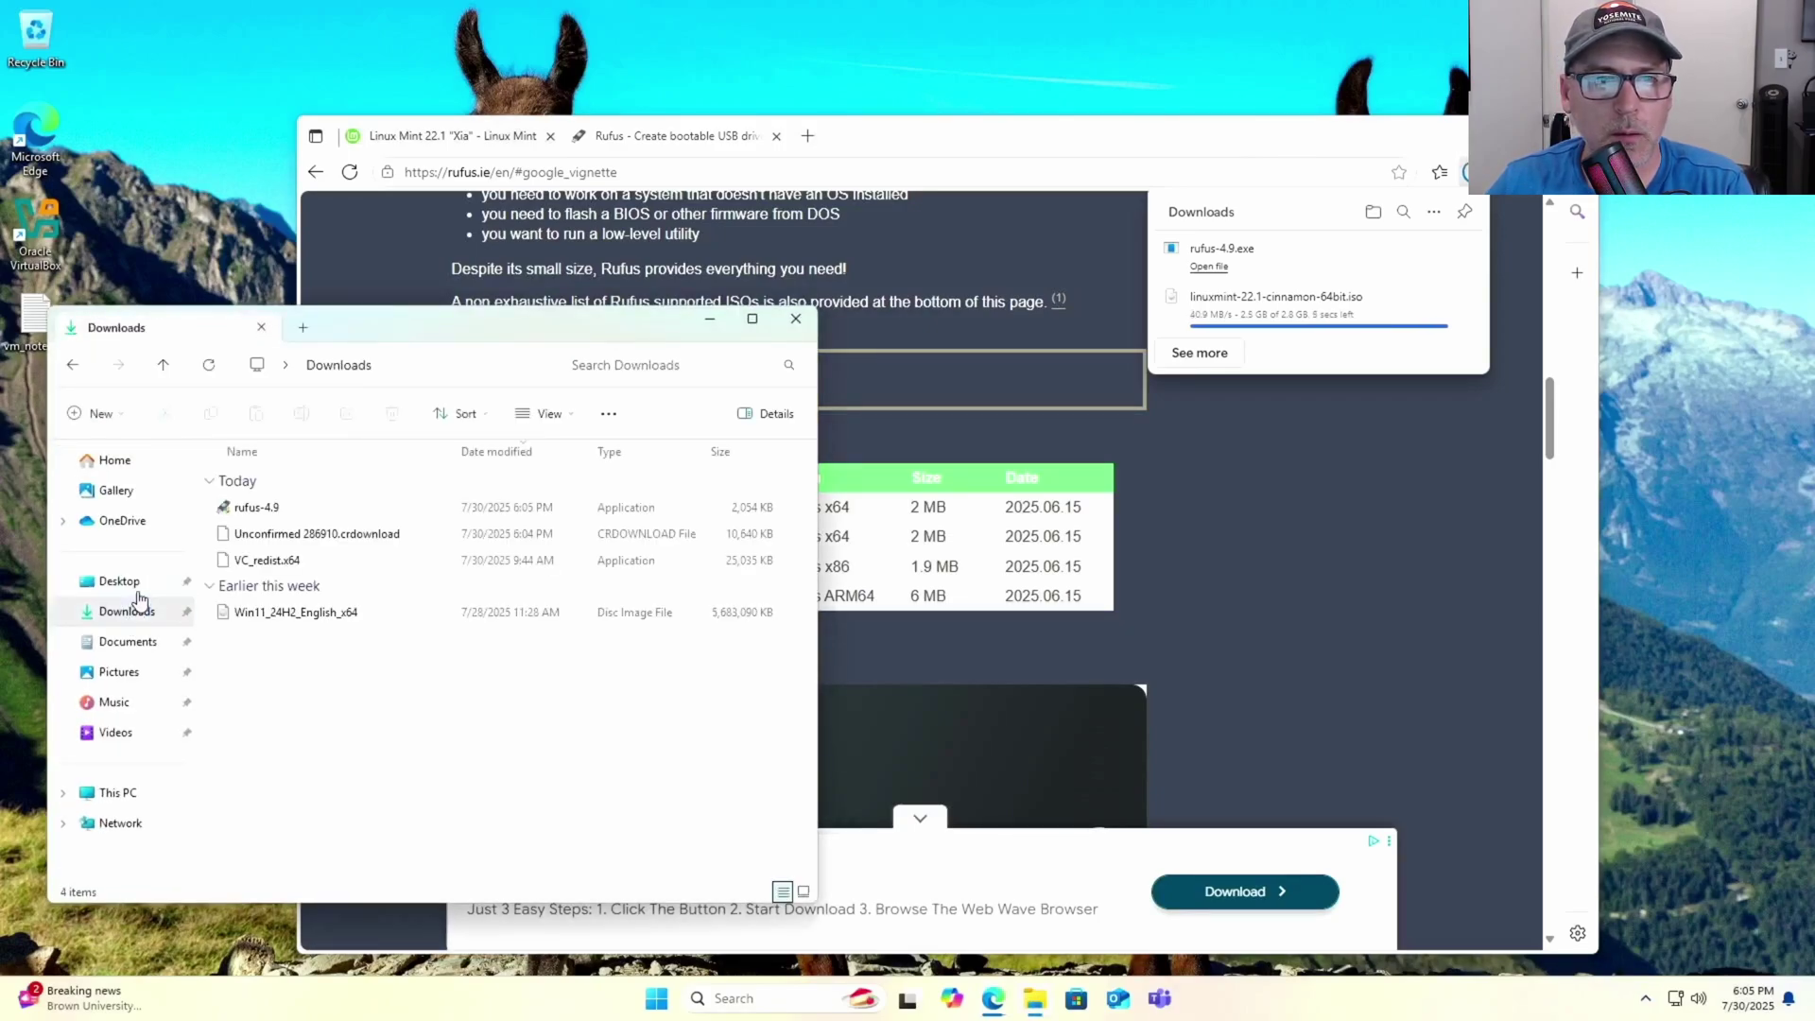
pyautogui.moveTo(463, 321); pyautogui.dragTo(554, 64)
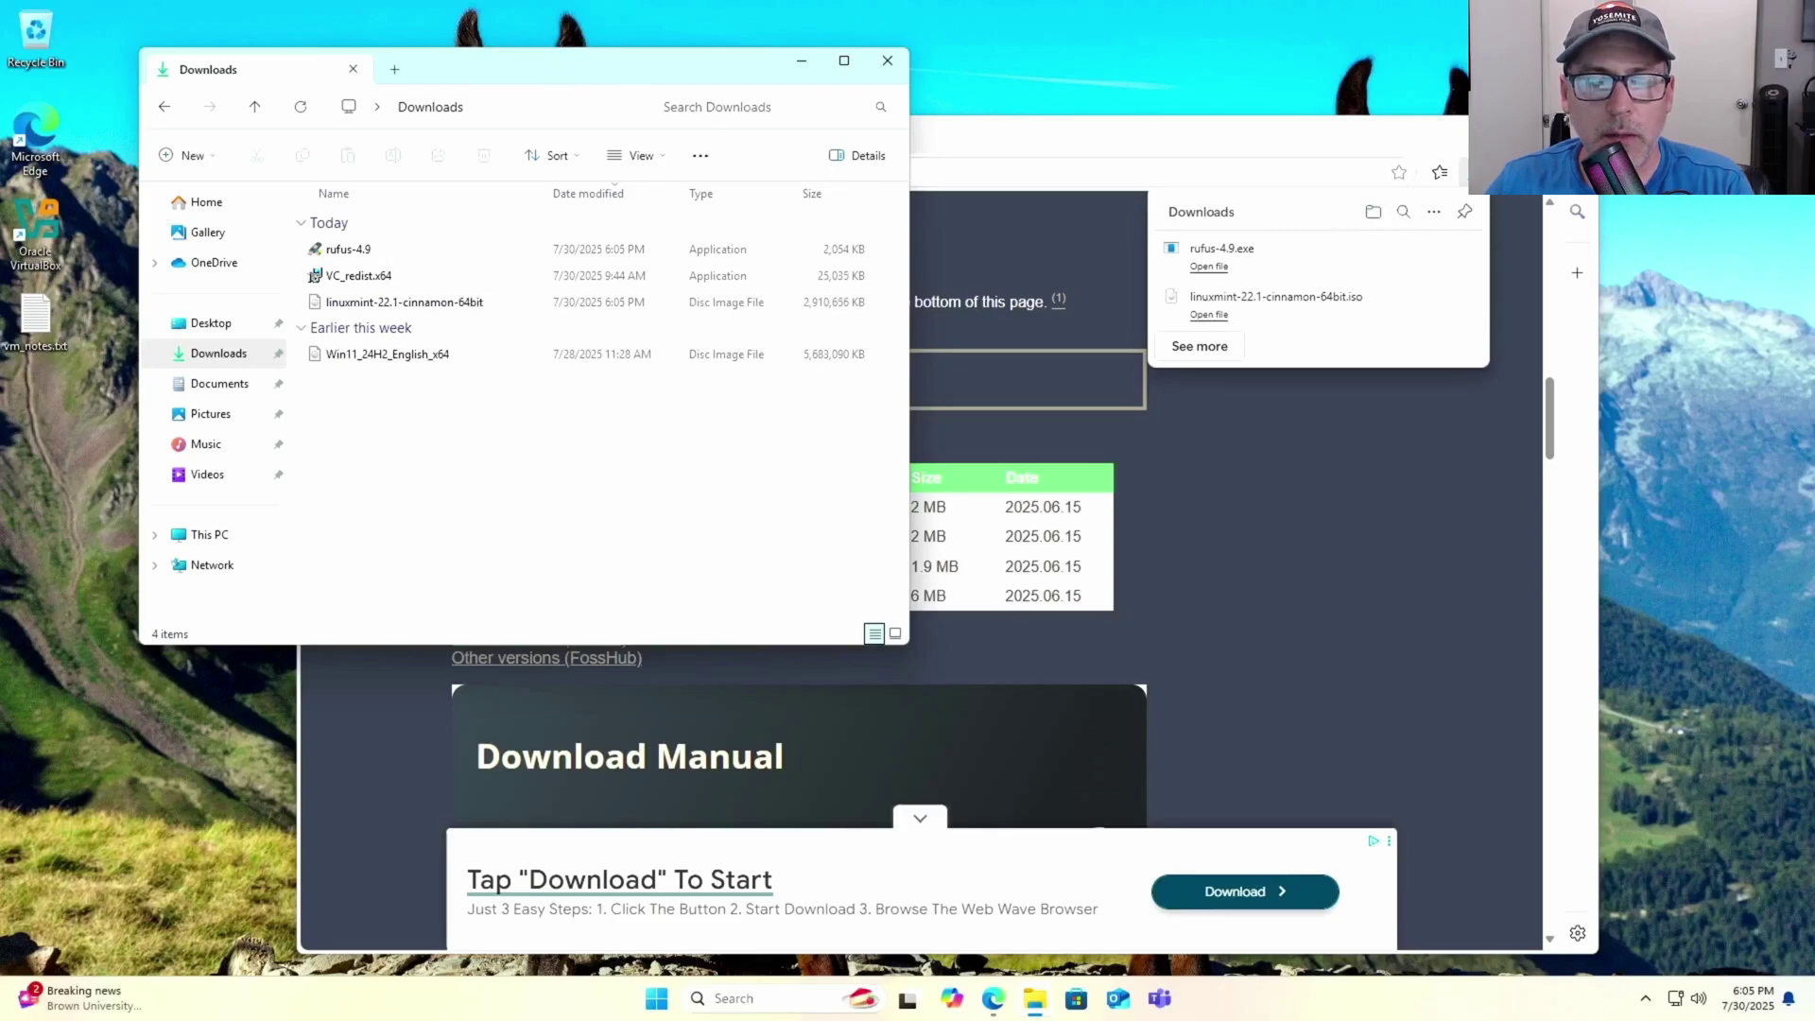
pyautogui.click(1576, 133)
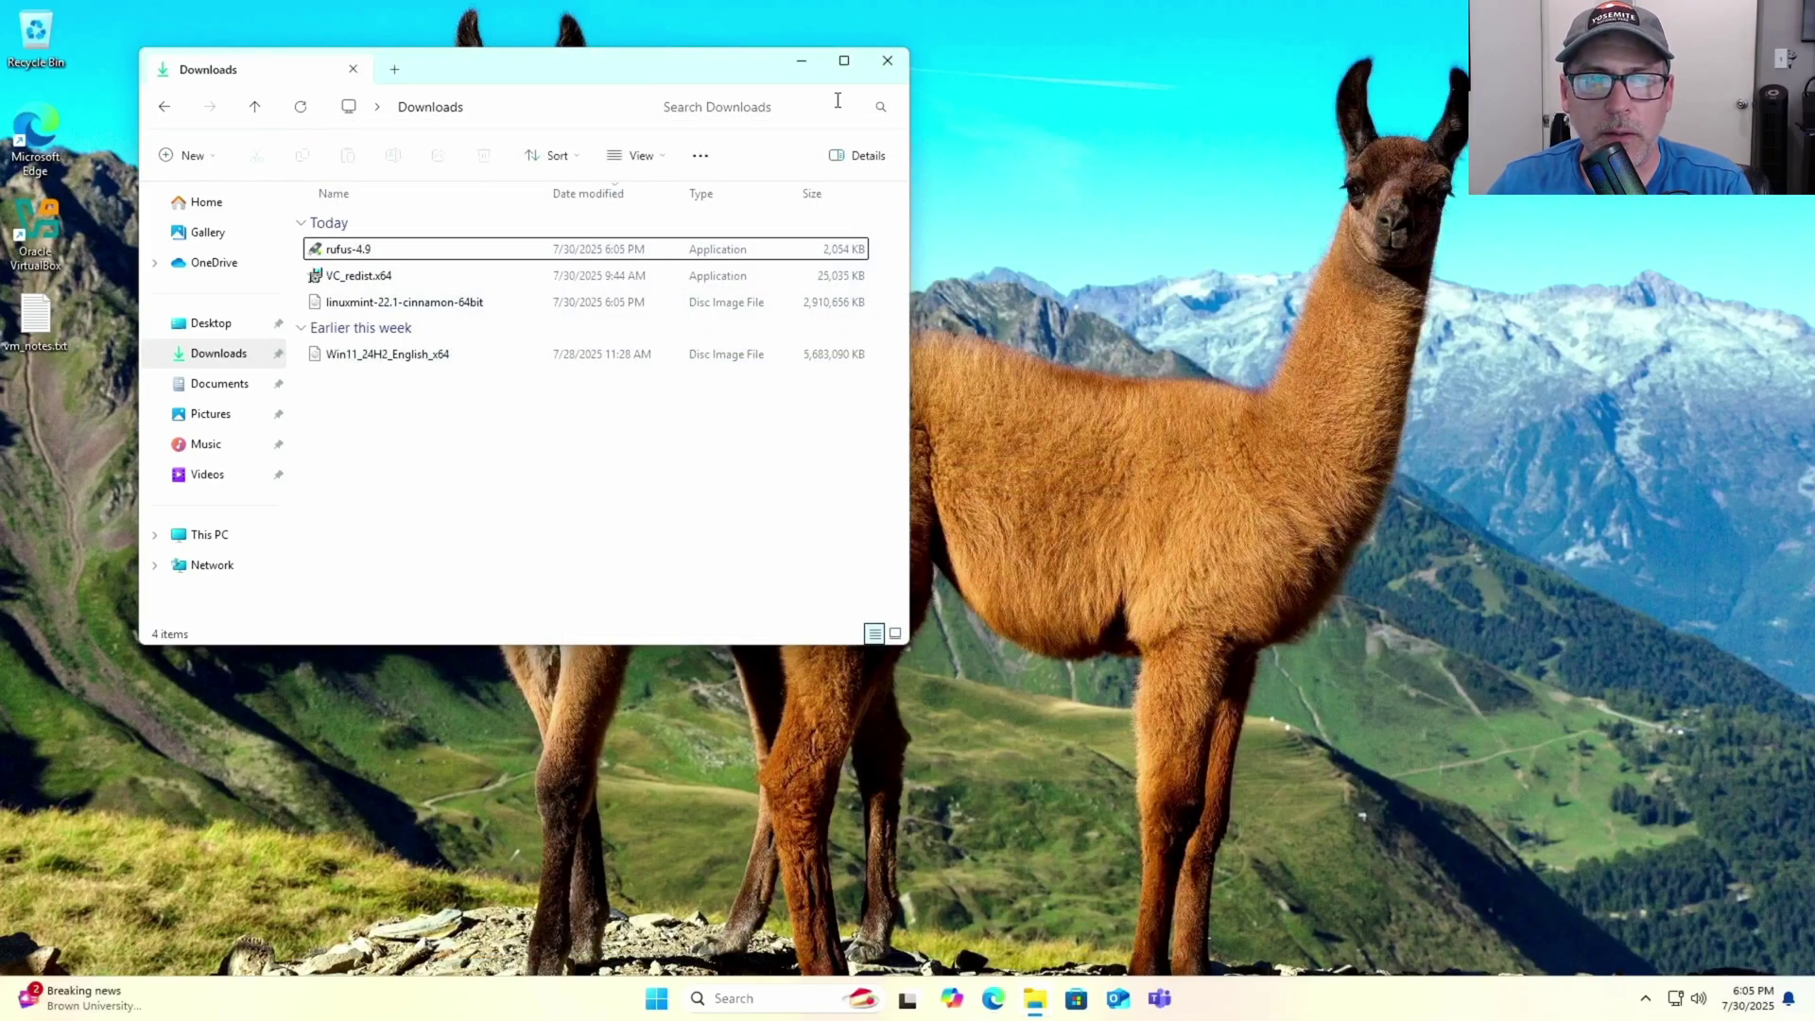
# Step: Show the drives under This PC and check the capacity of USB drive D: in its properties
pyautogui.click(217, 546)
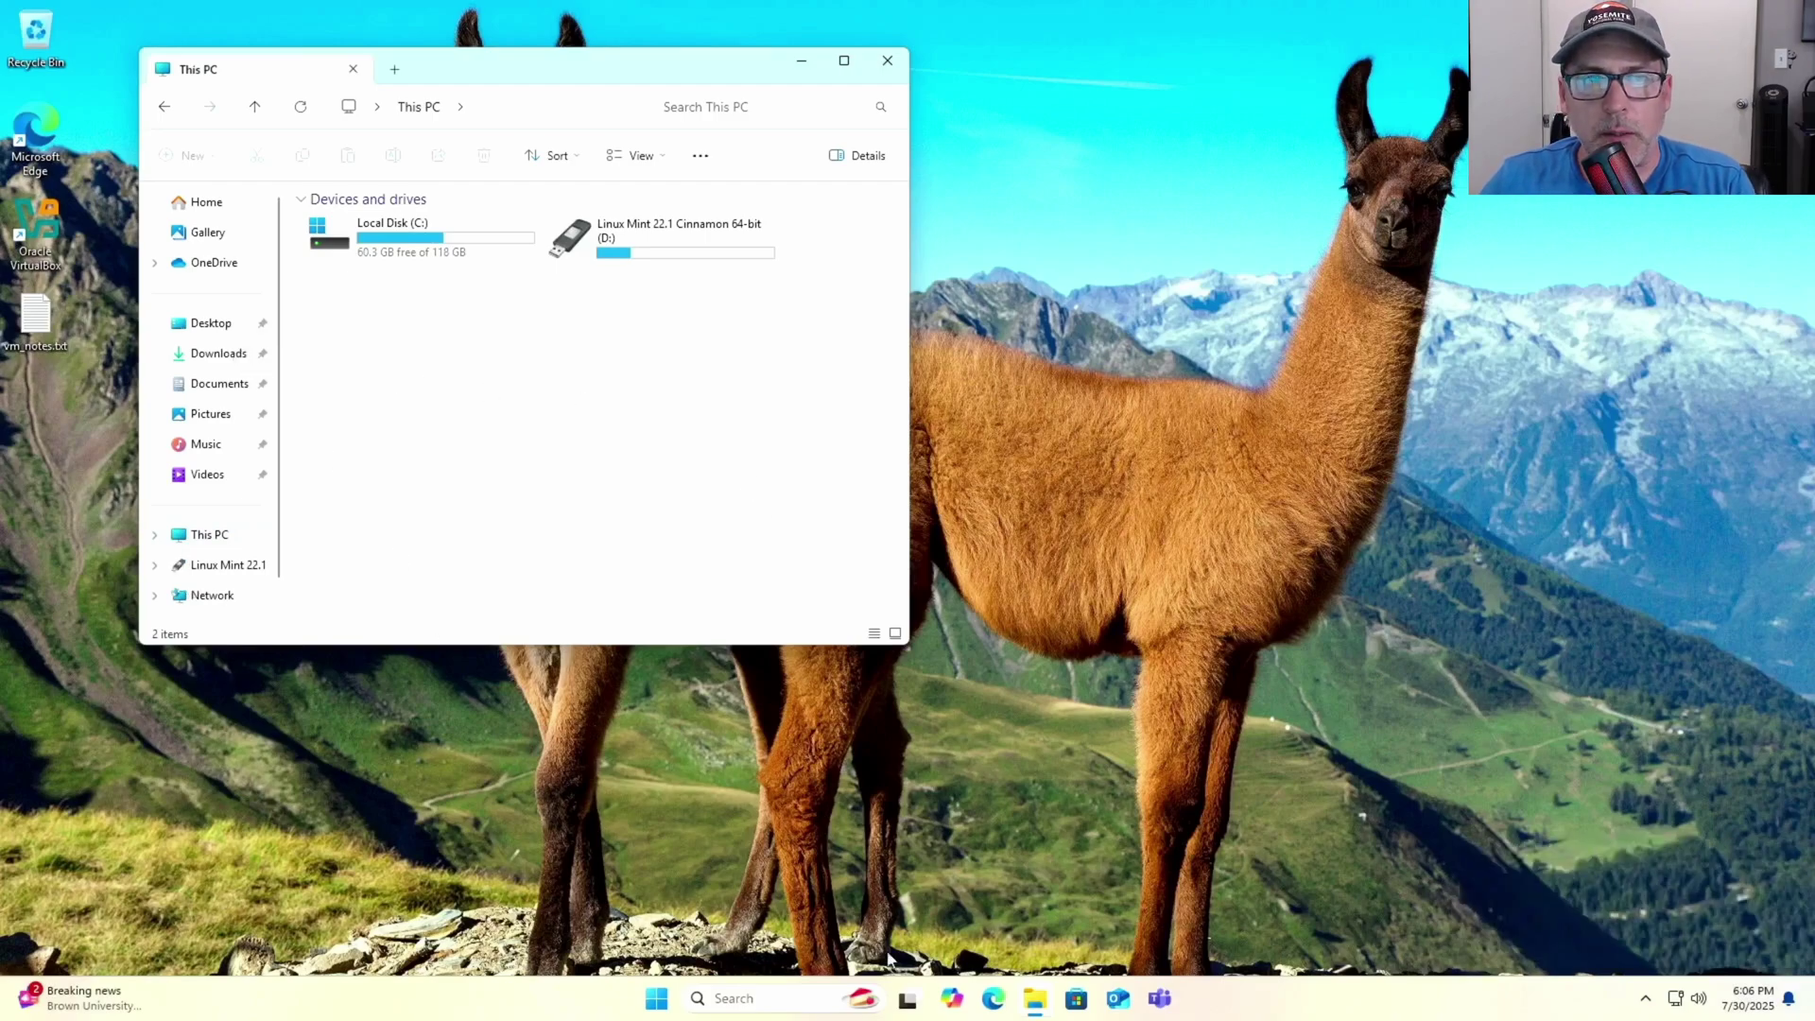
pyautogui.moveTo(1036, 999)
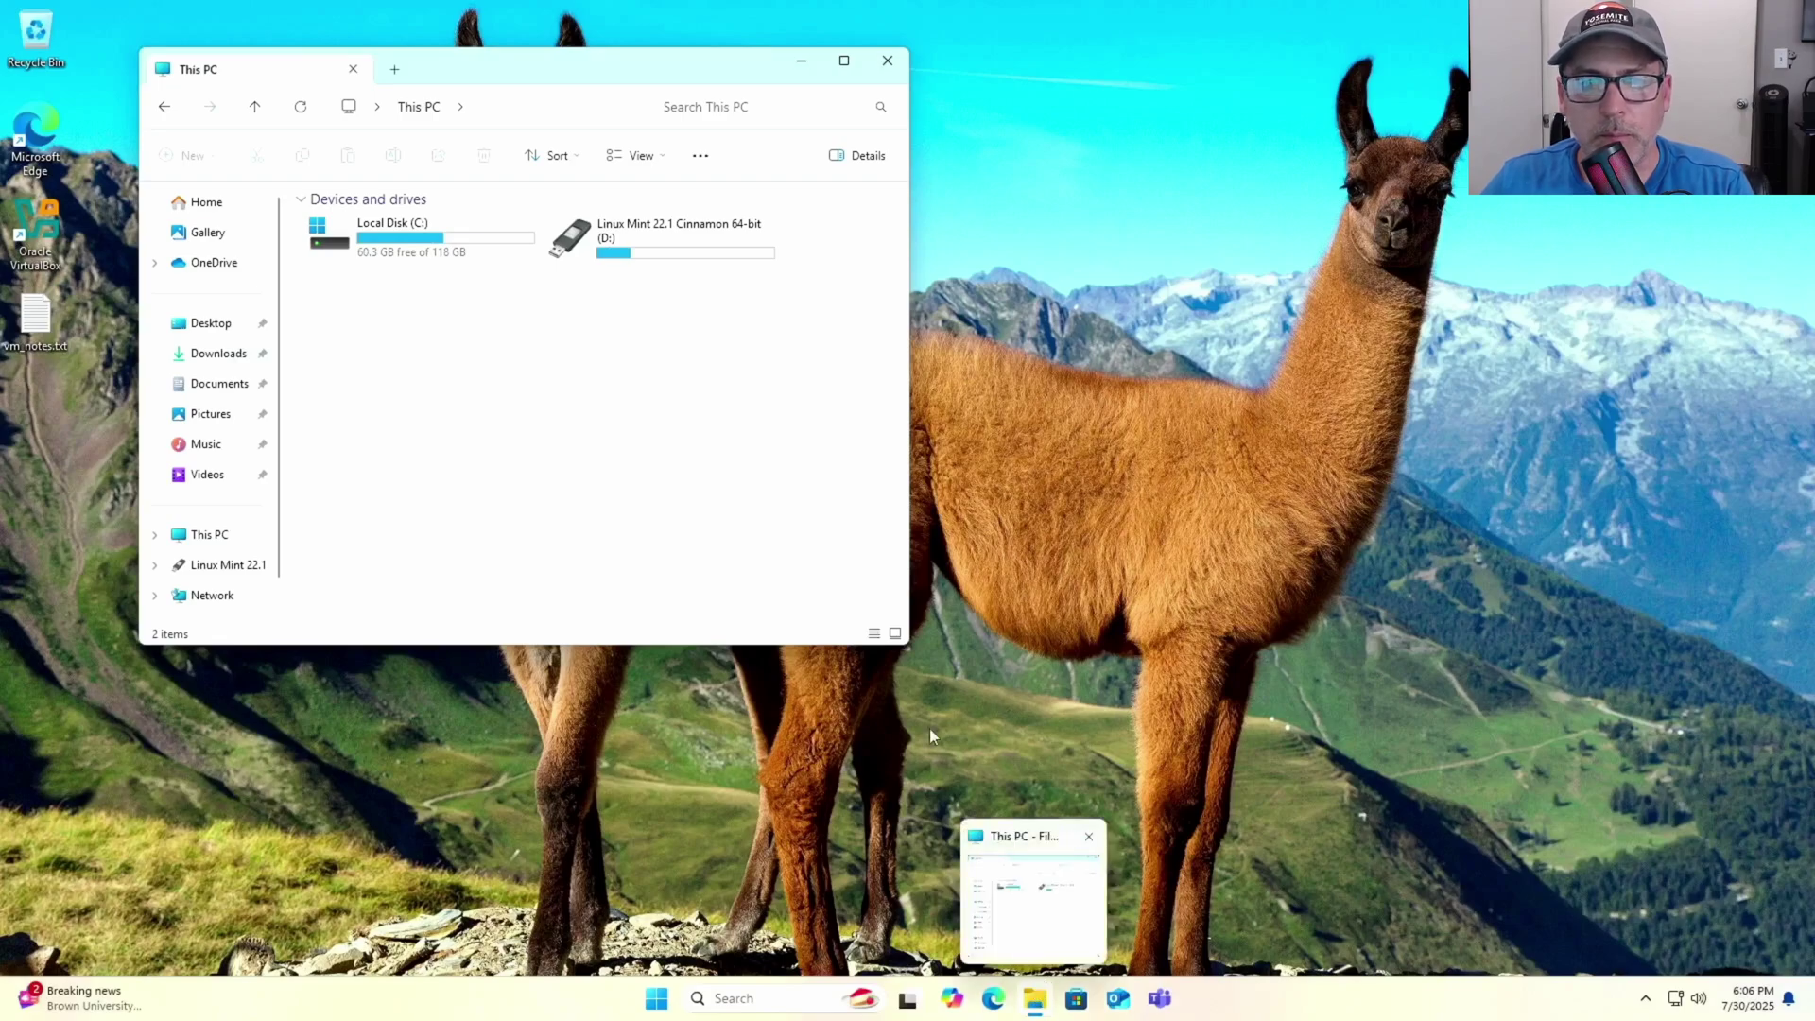
pyautogui.click(606, 240)
pyautogui.rightClick(605, 240)
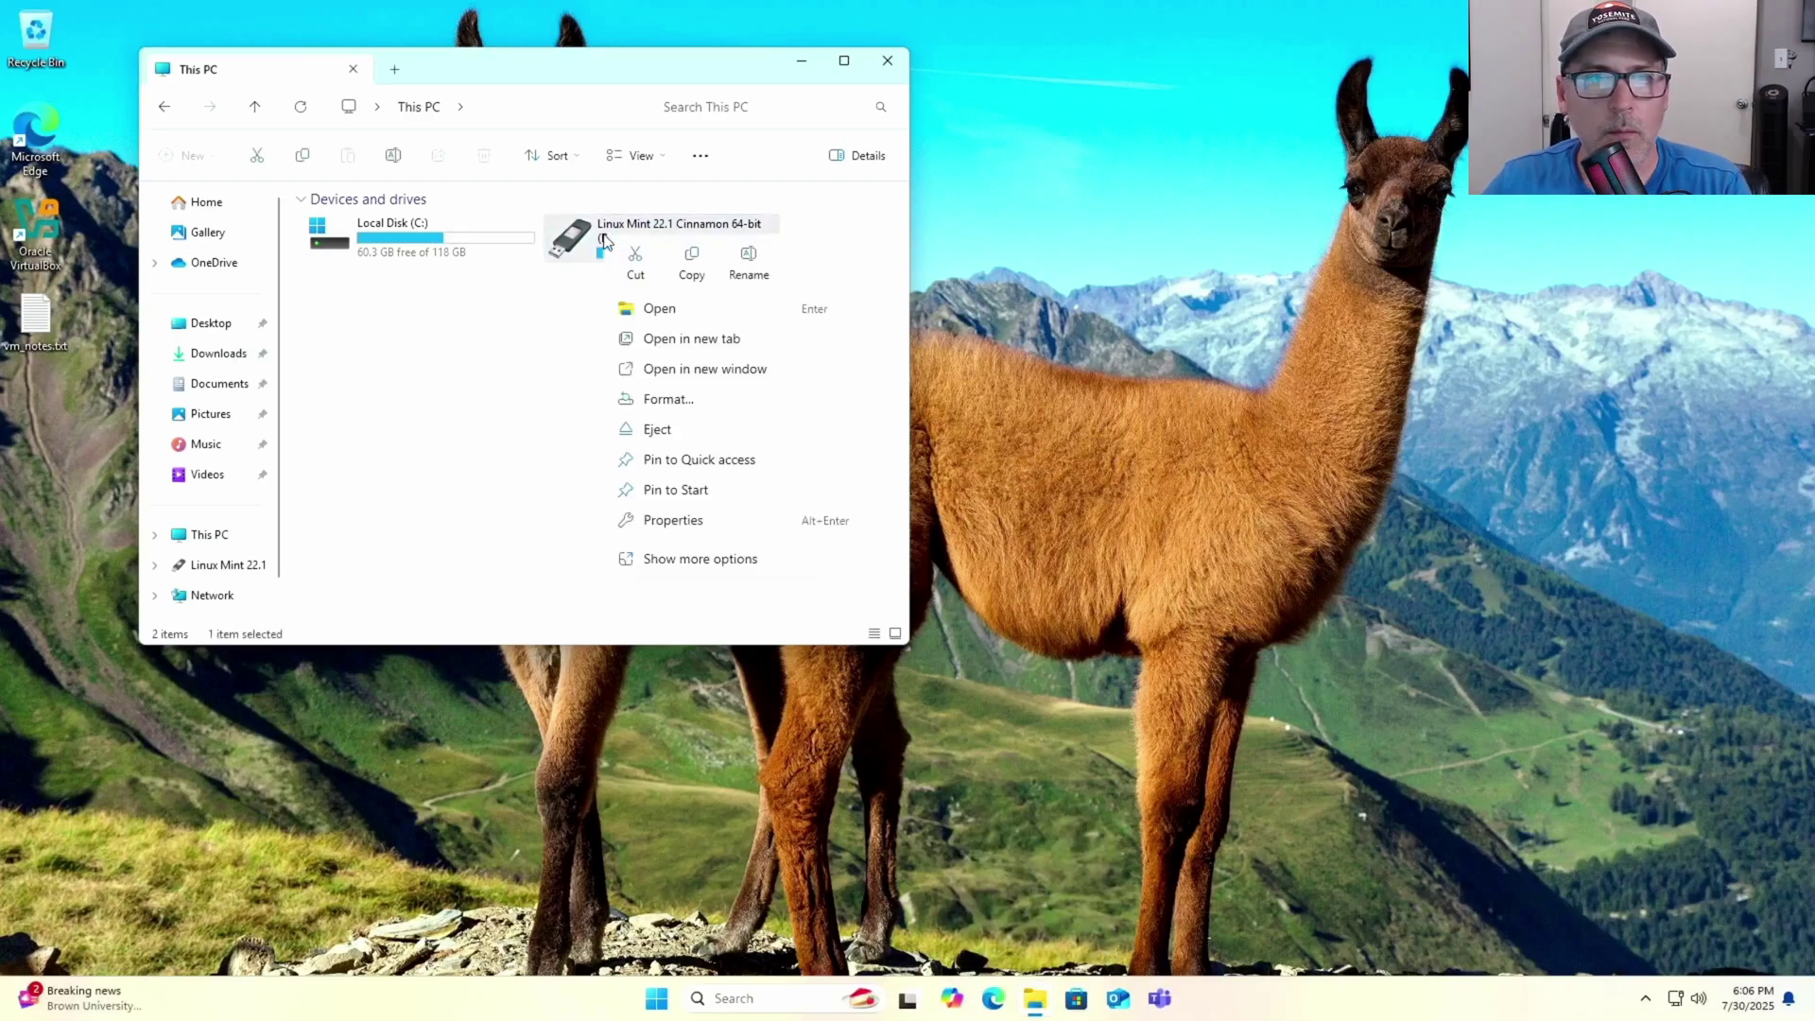
pyautogui.click(687, 529)
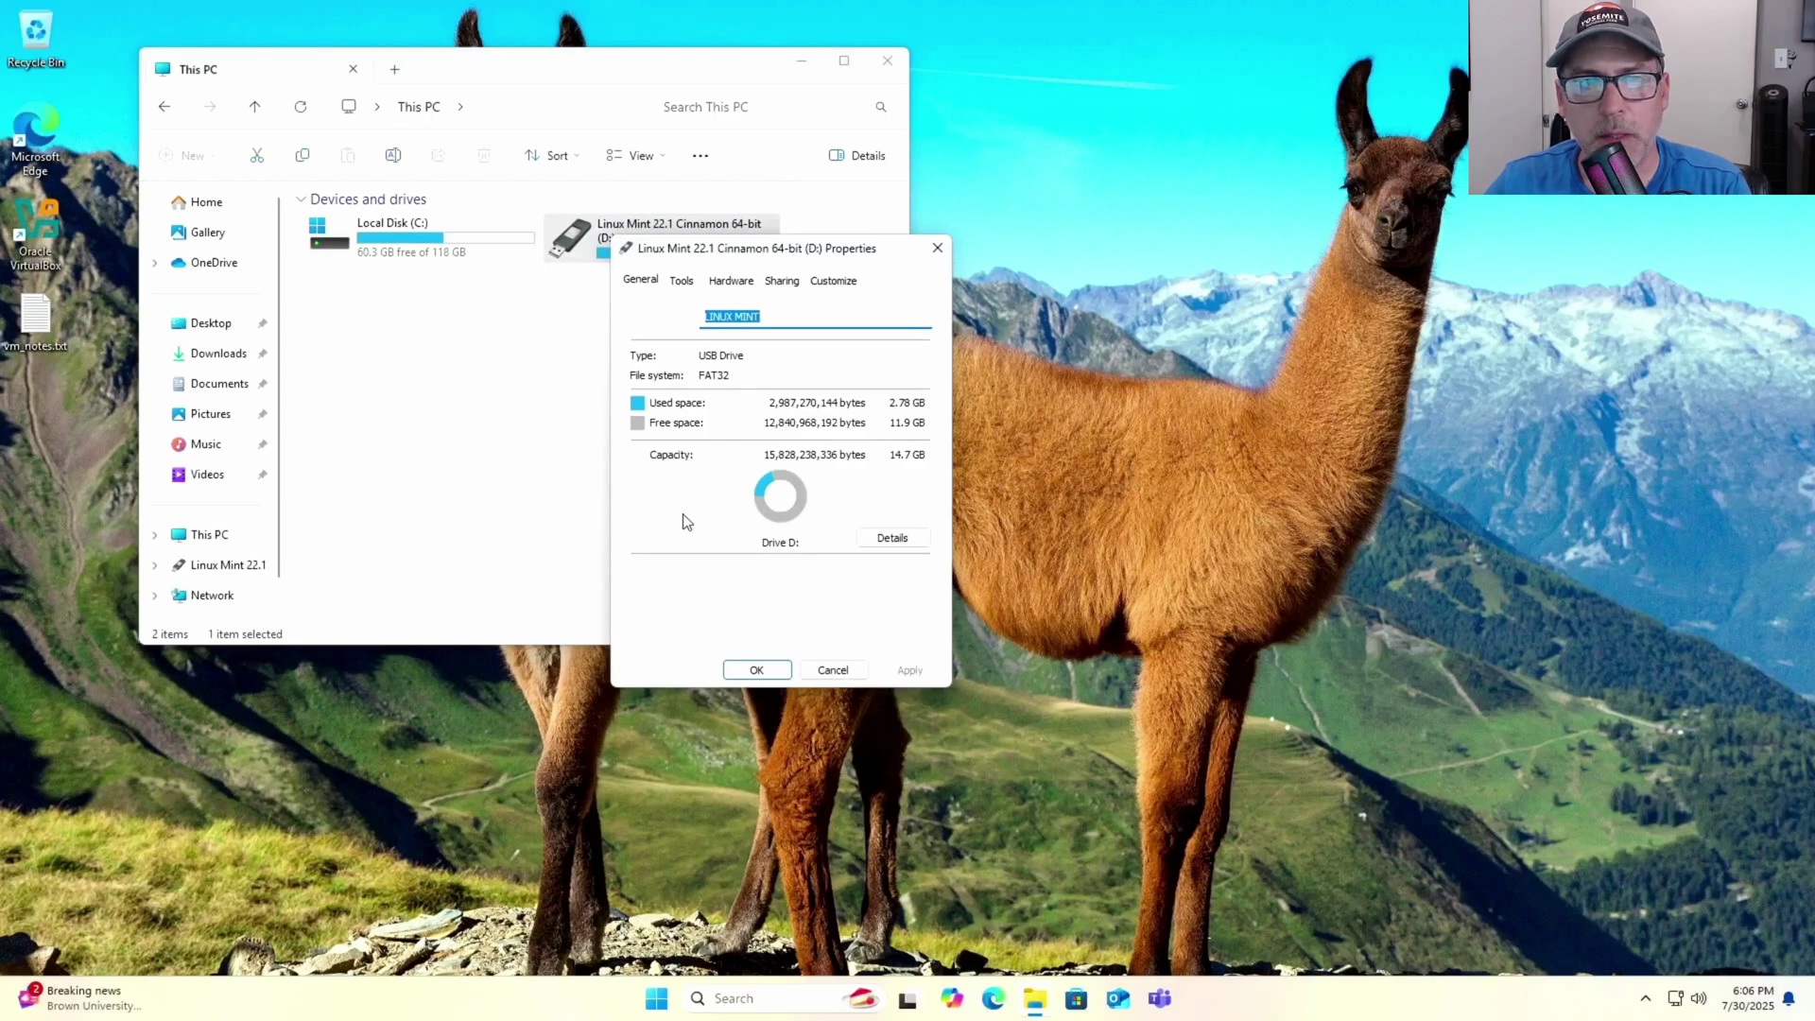
pyautogui.click(834, 669)
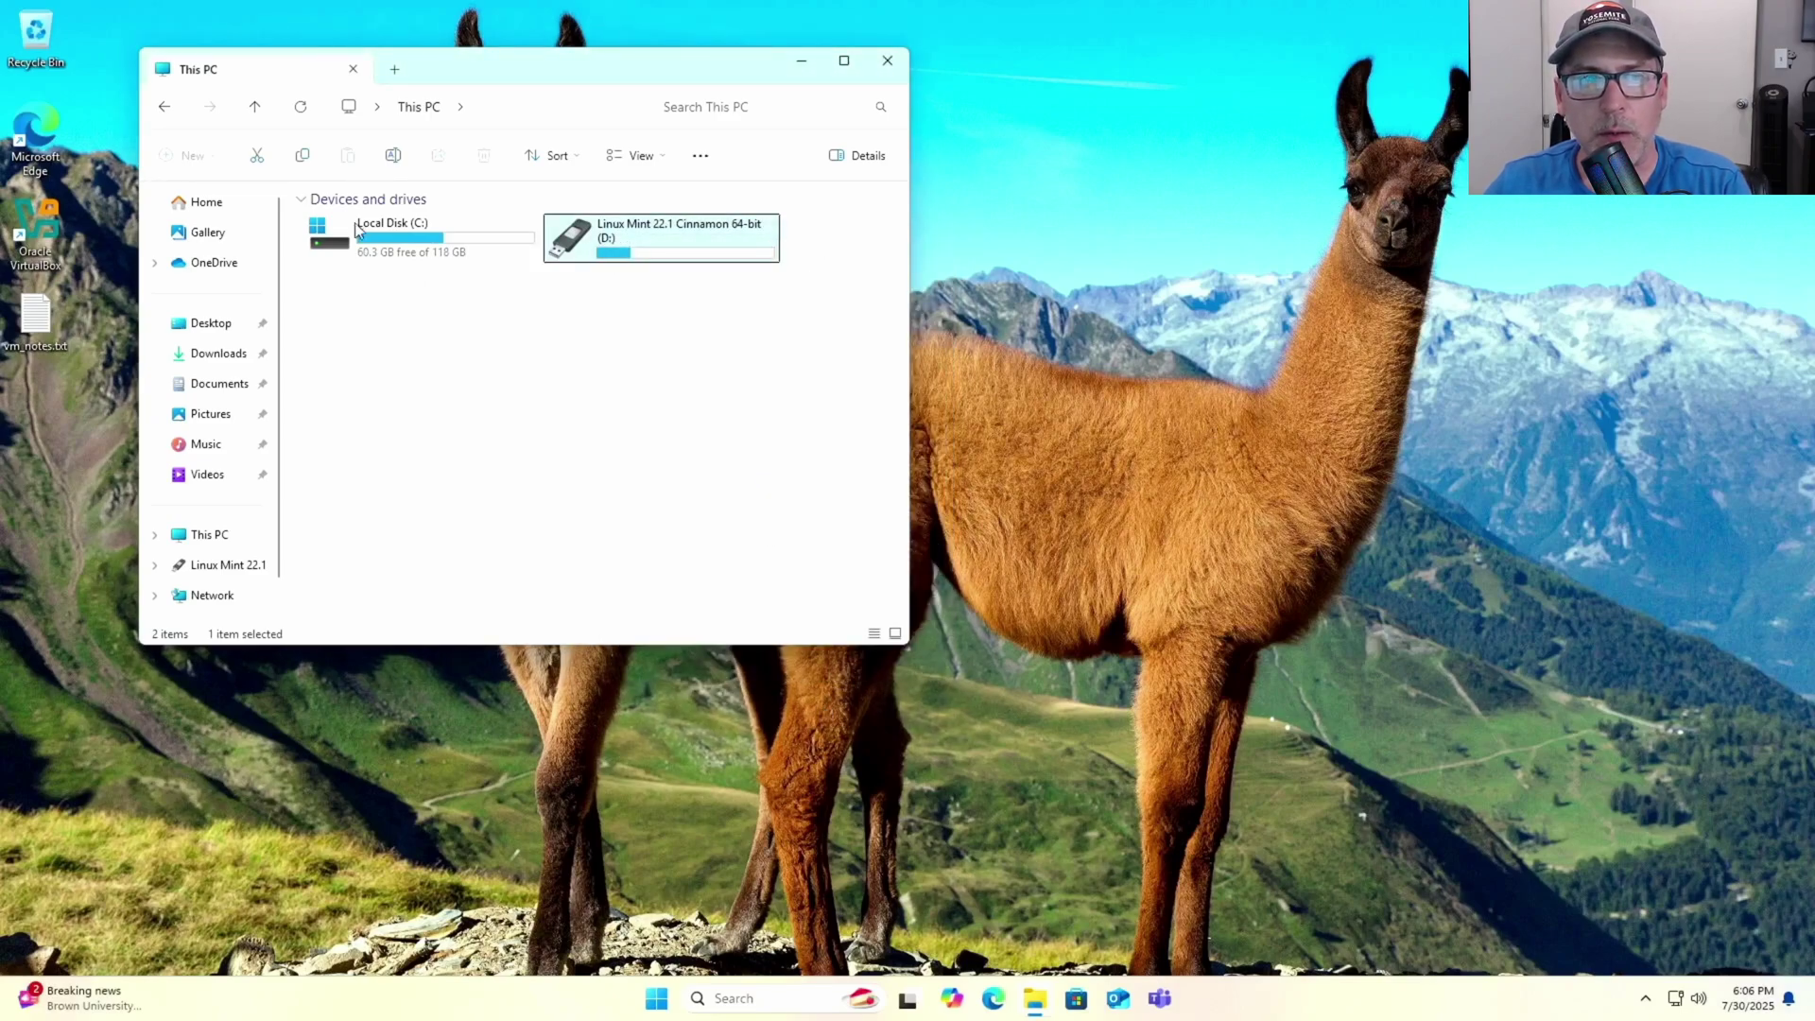
# Step: Run rufus-4.9 from the Downloads folder, allowing it to make changes to the device and check for updates online
pyautogui.click(207, 355)
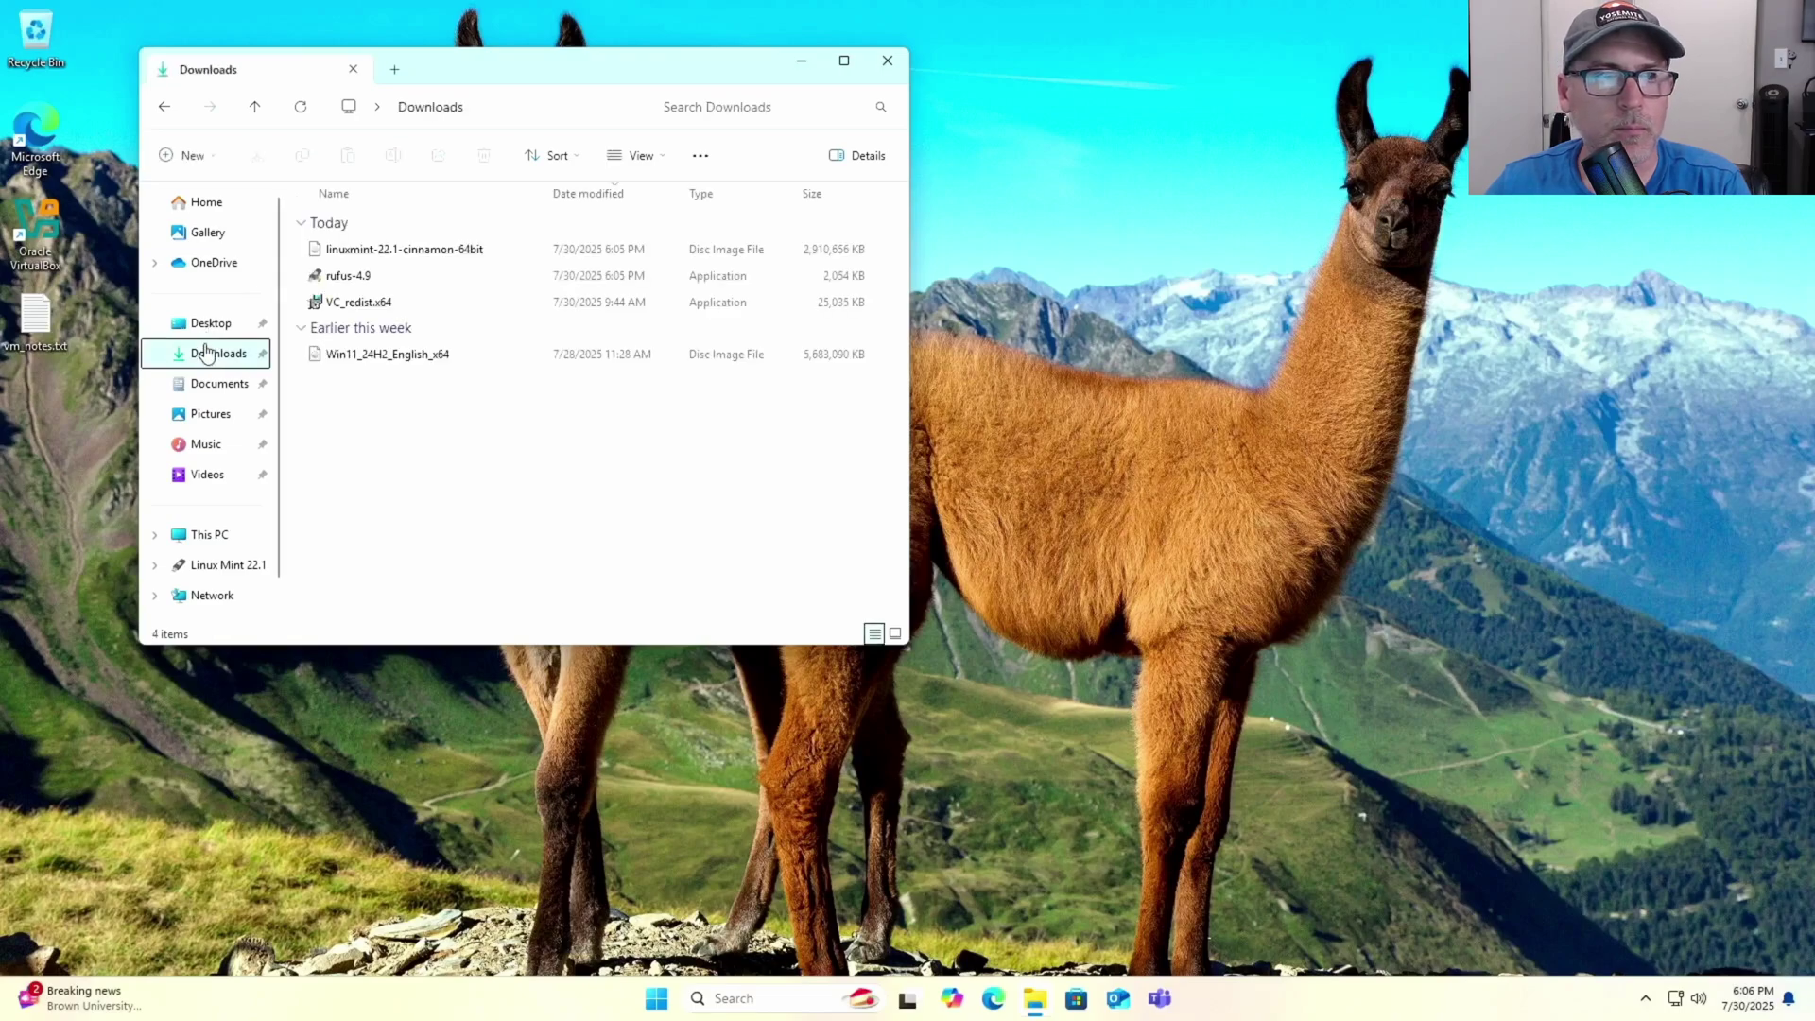
pyautogui.doubleClick(354, 279)
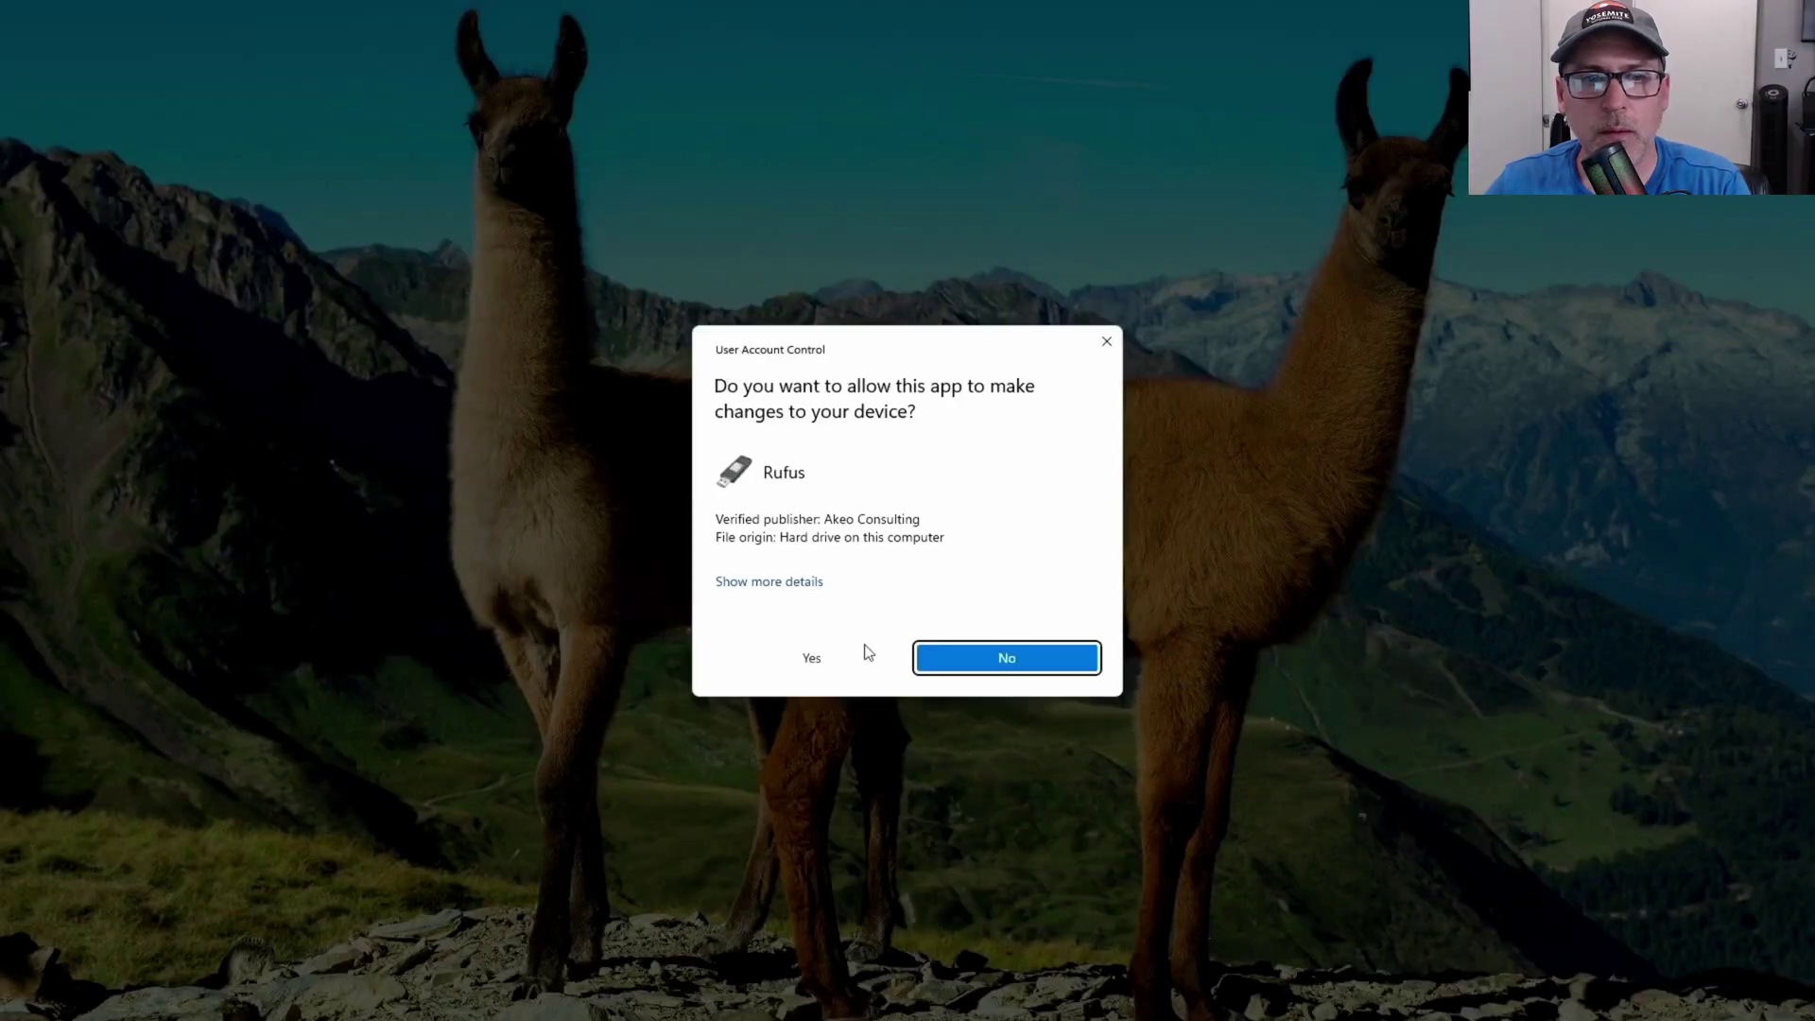
pyautogui.click(855, 665)
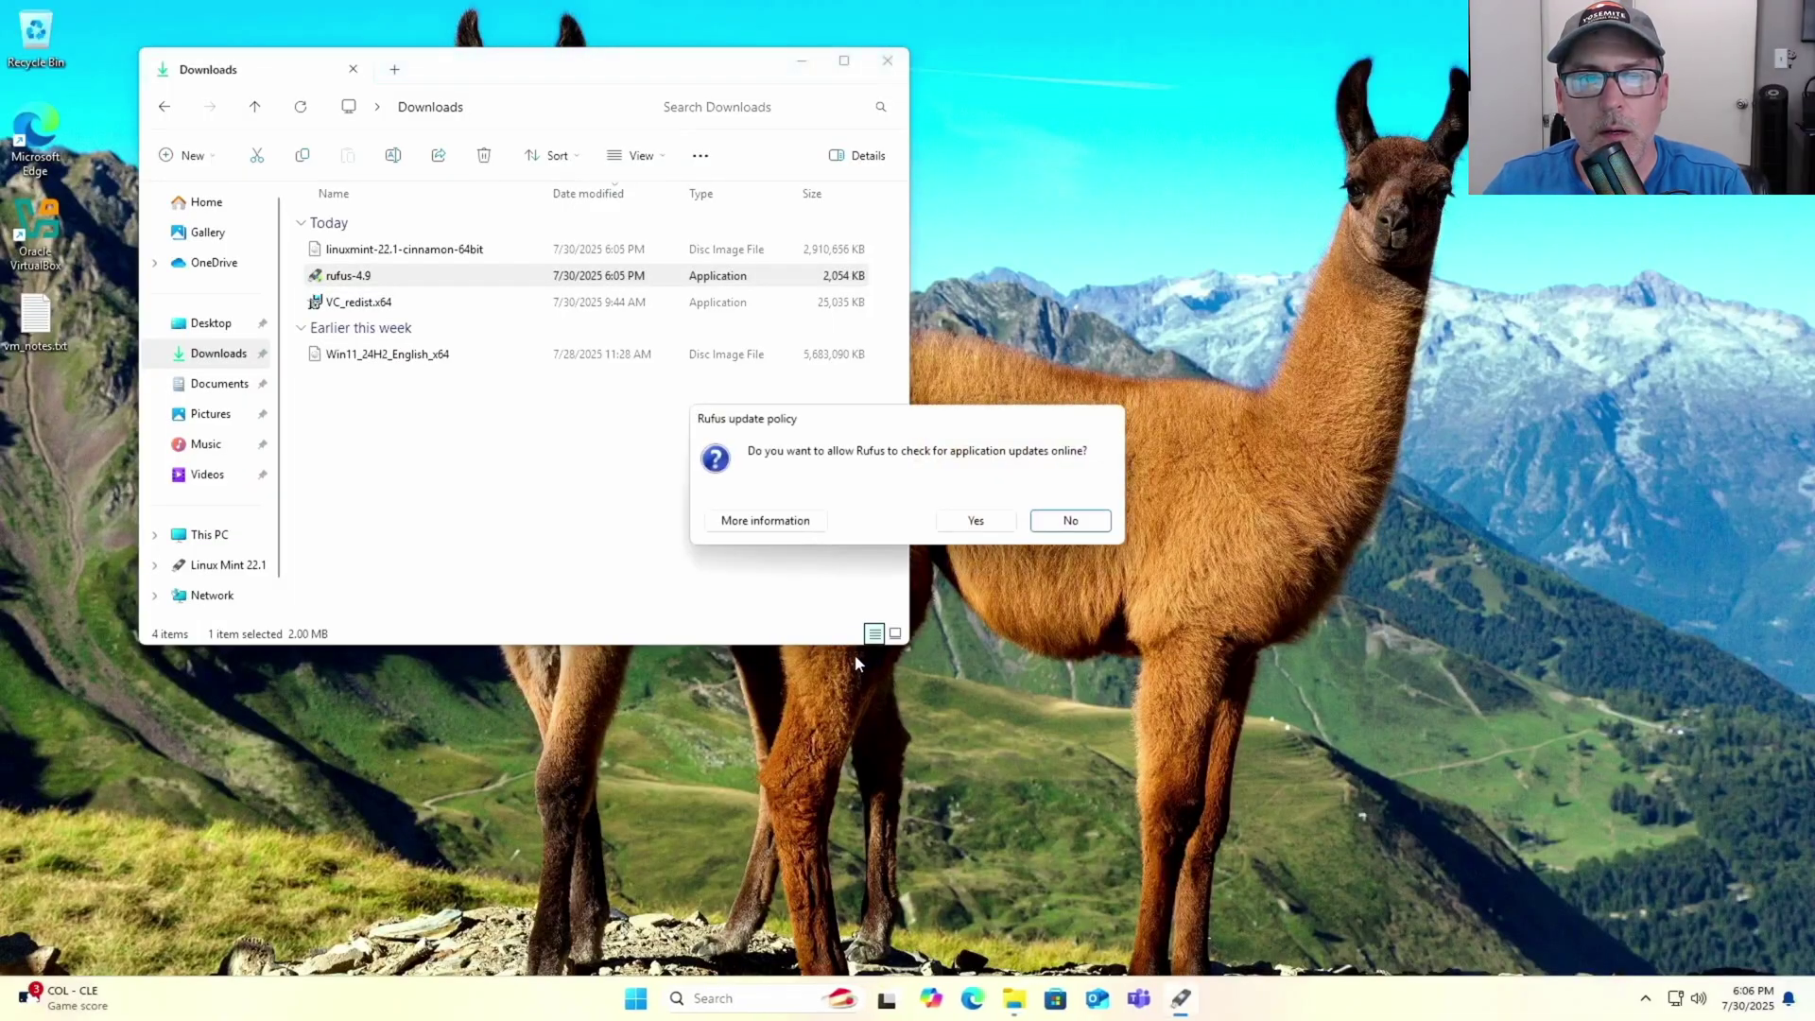
pyautogui.click(977, 519)
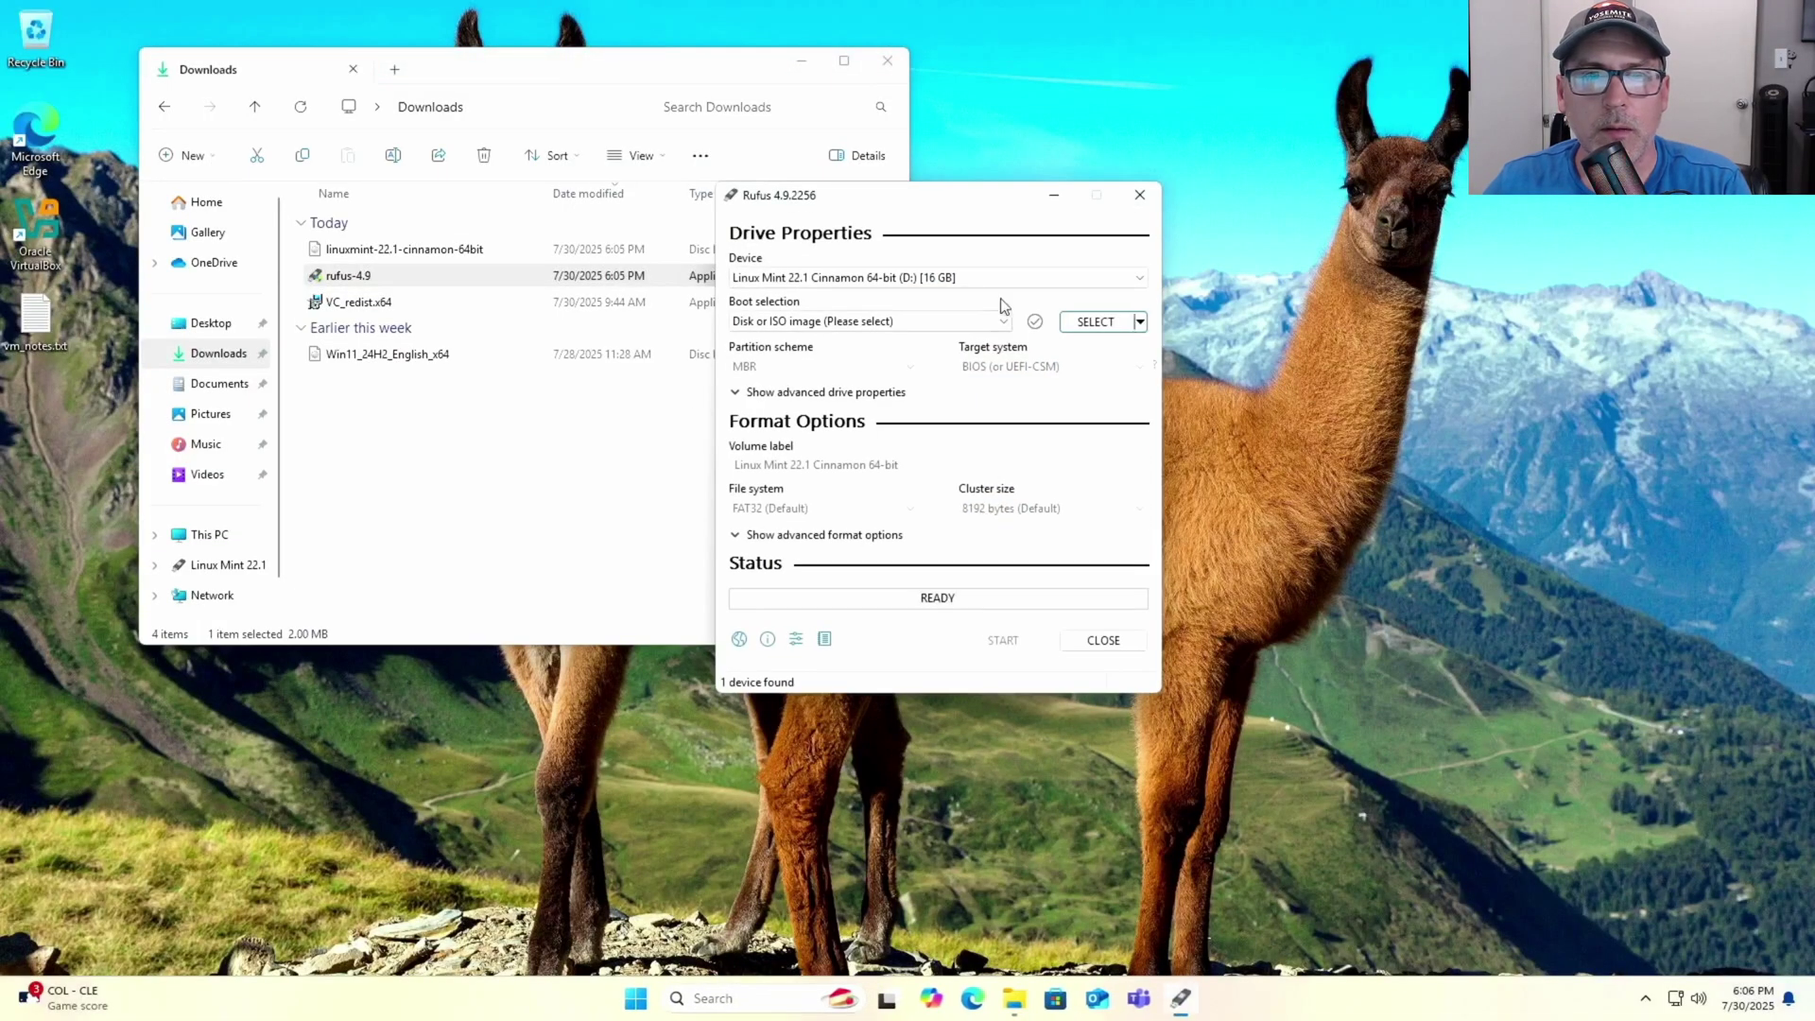
# Step: Choose the 16 GB USB drive Linux Mint 22.1 Cinnamon 64-bit (D:) as the Rufus target device
pyautogui.click(1011, 279)
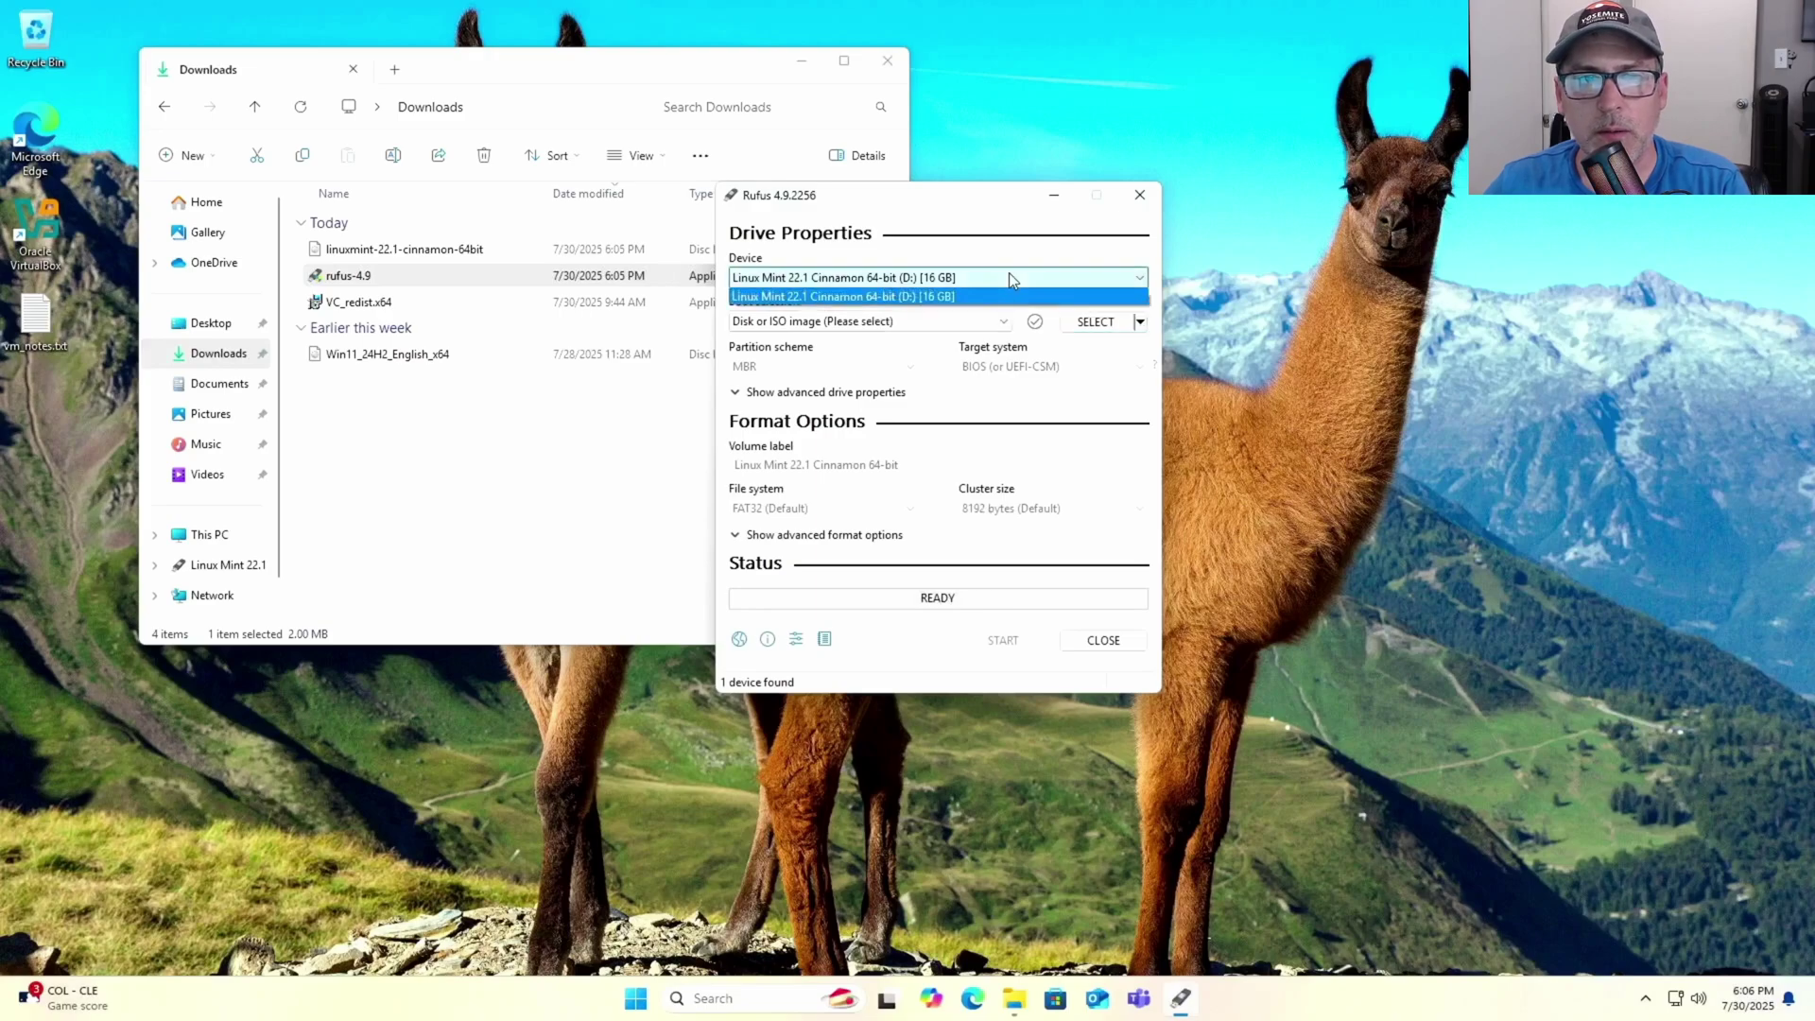
pyautogui.click(923, 297)
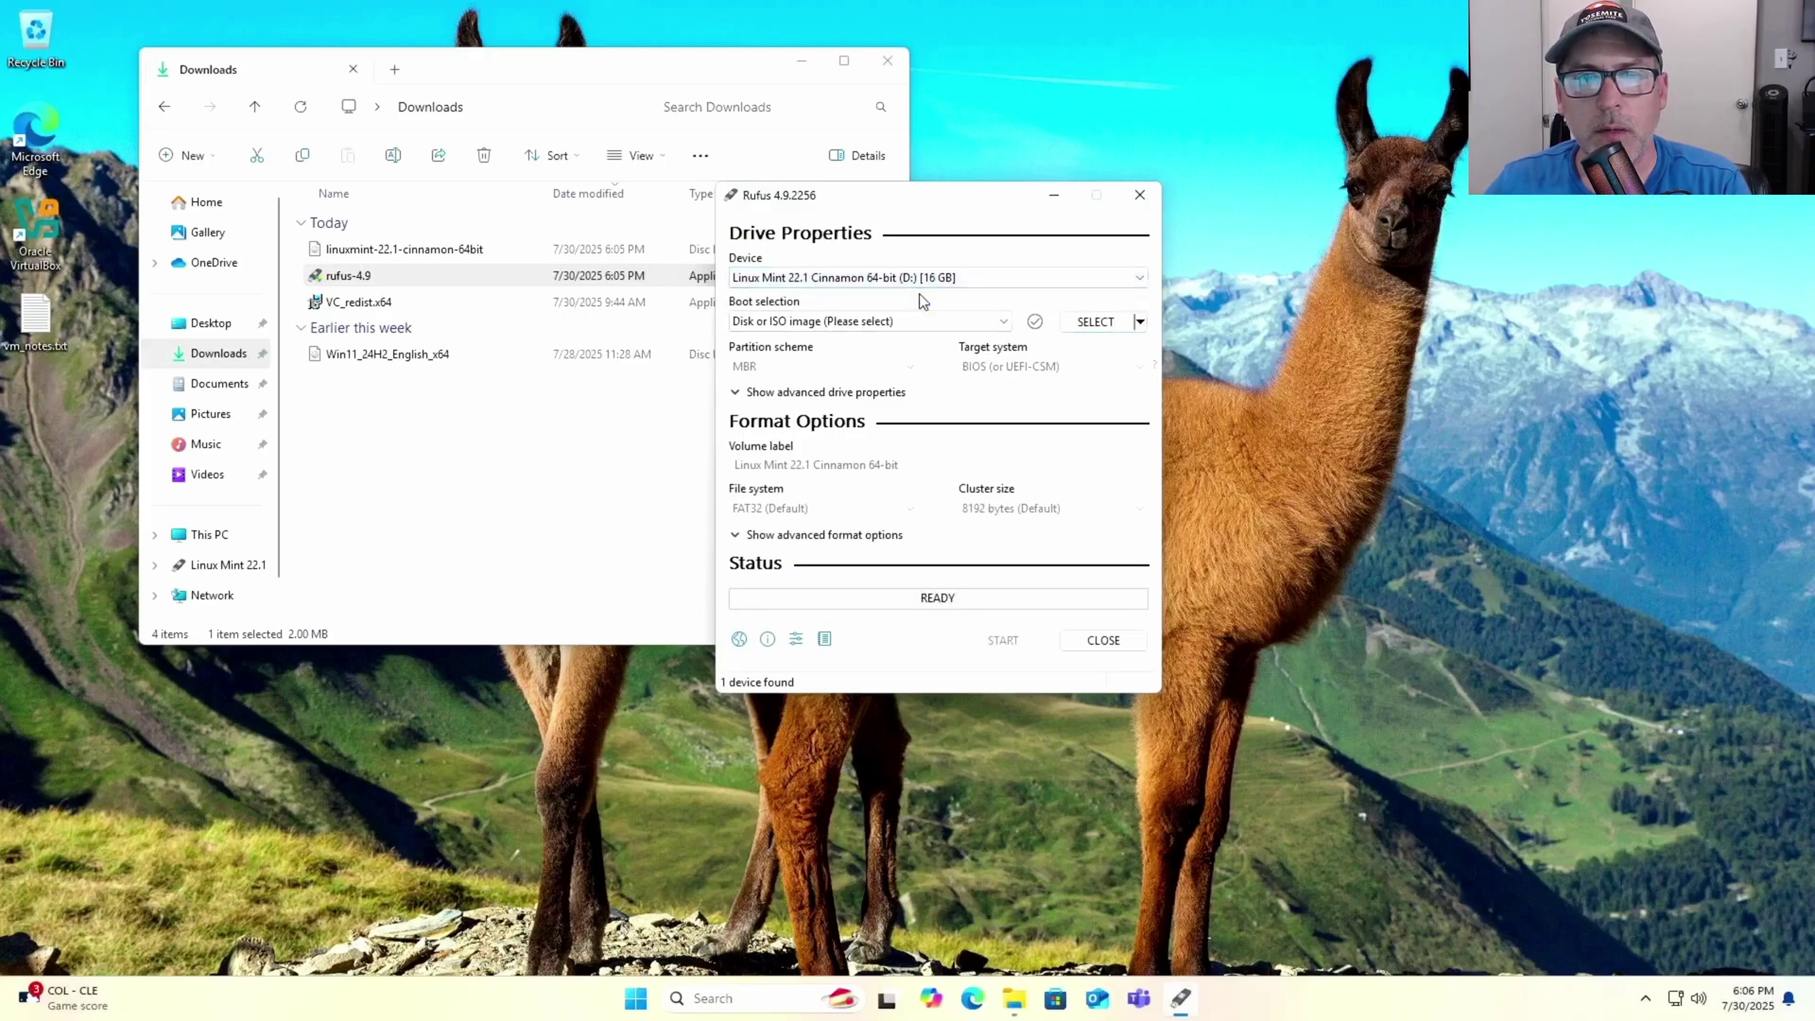
# Step: Load the linuxmint-22.1-cinnamon-64bit disc image from the Downloads folder as the Rufus boot selection
pyautogui.click(1094, 321)
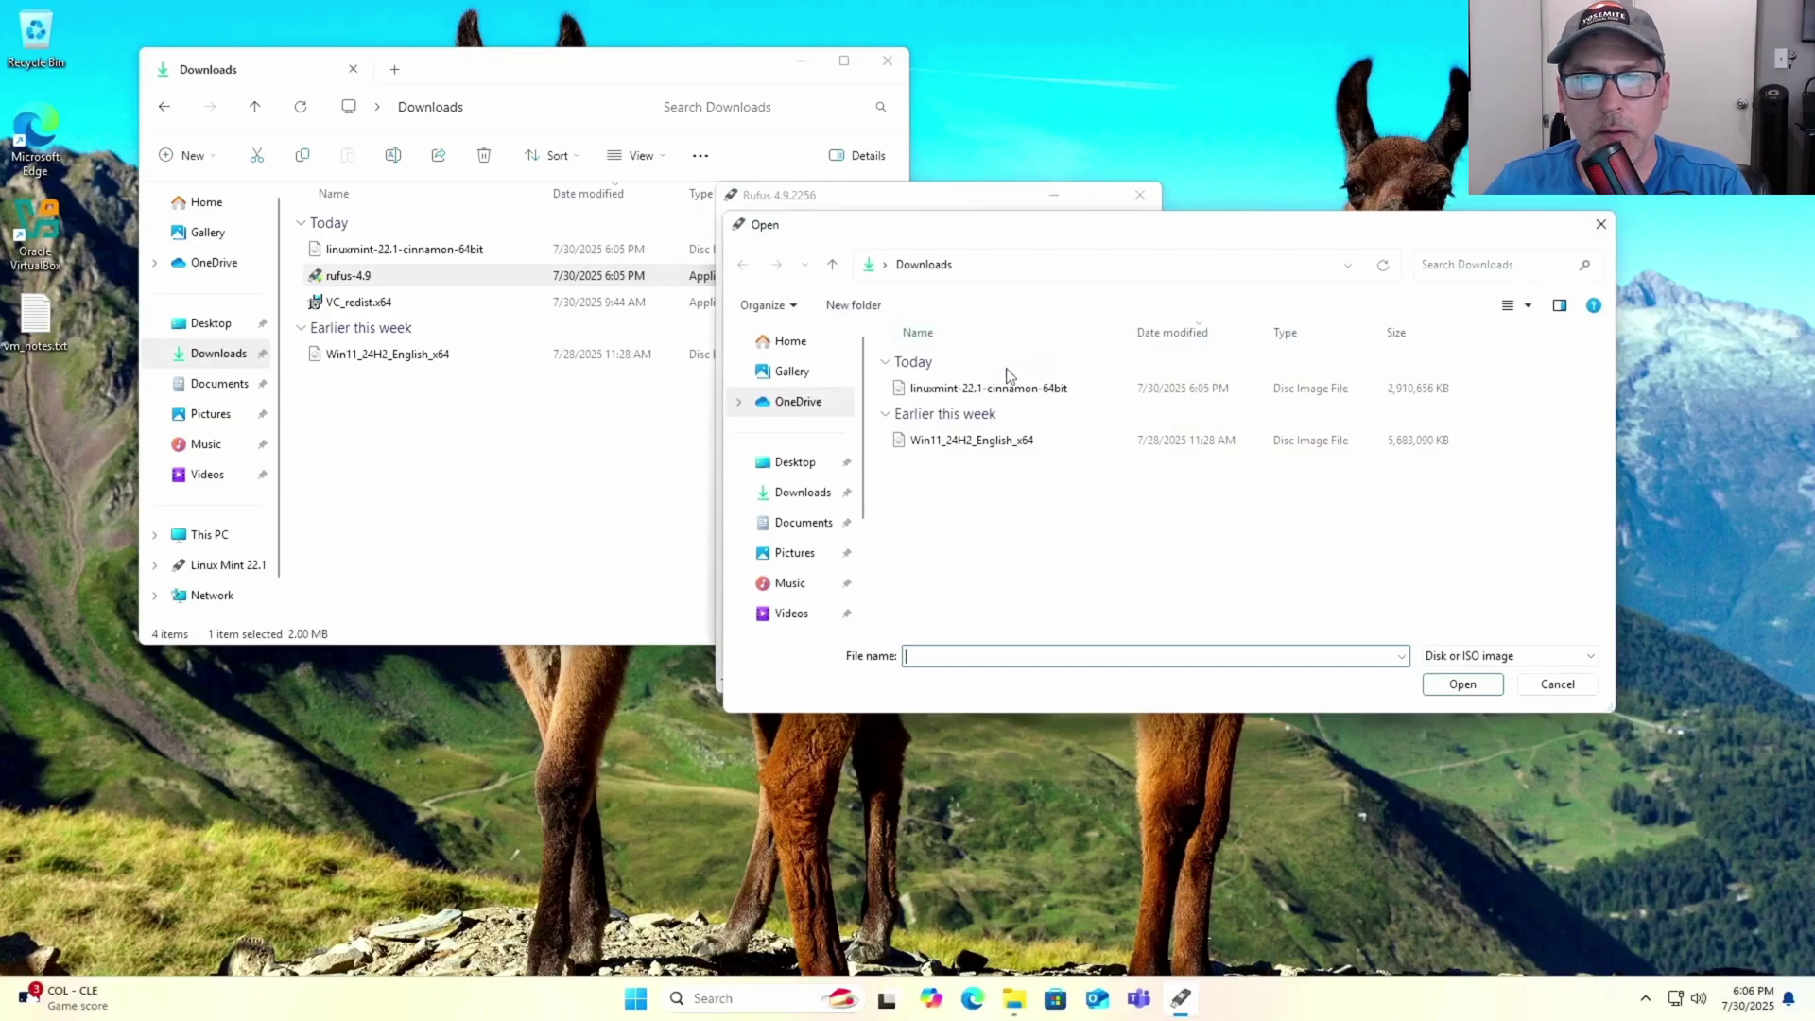
pyautogui.click(953, 396)
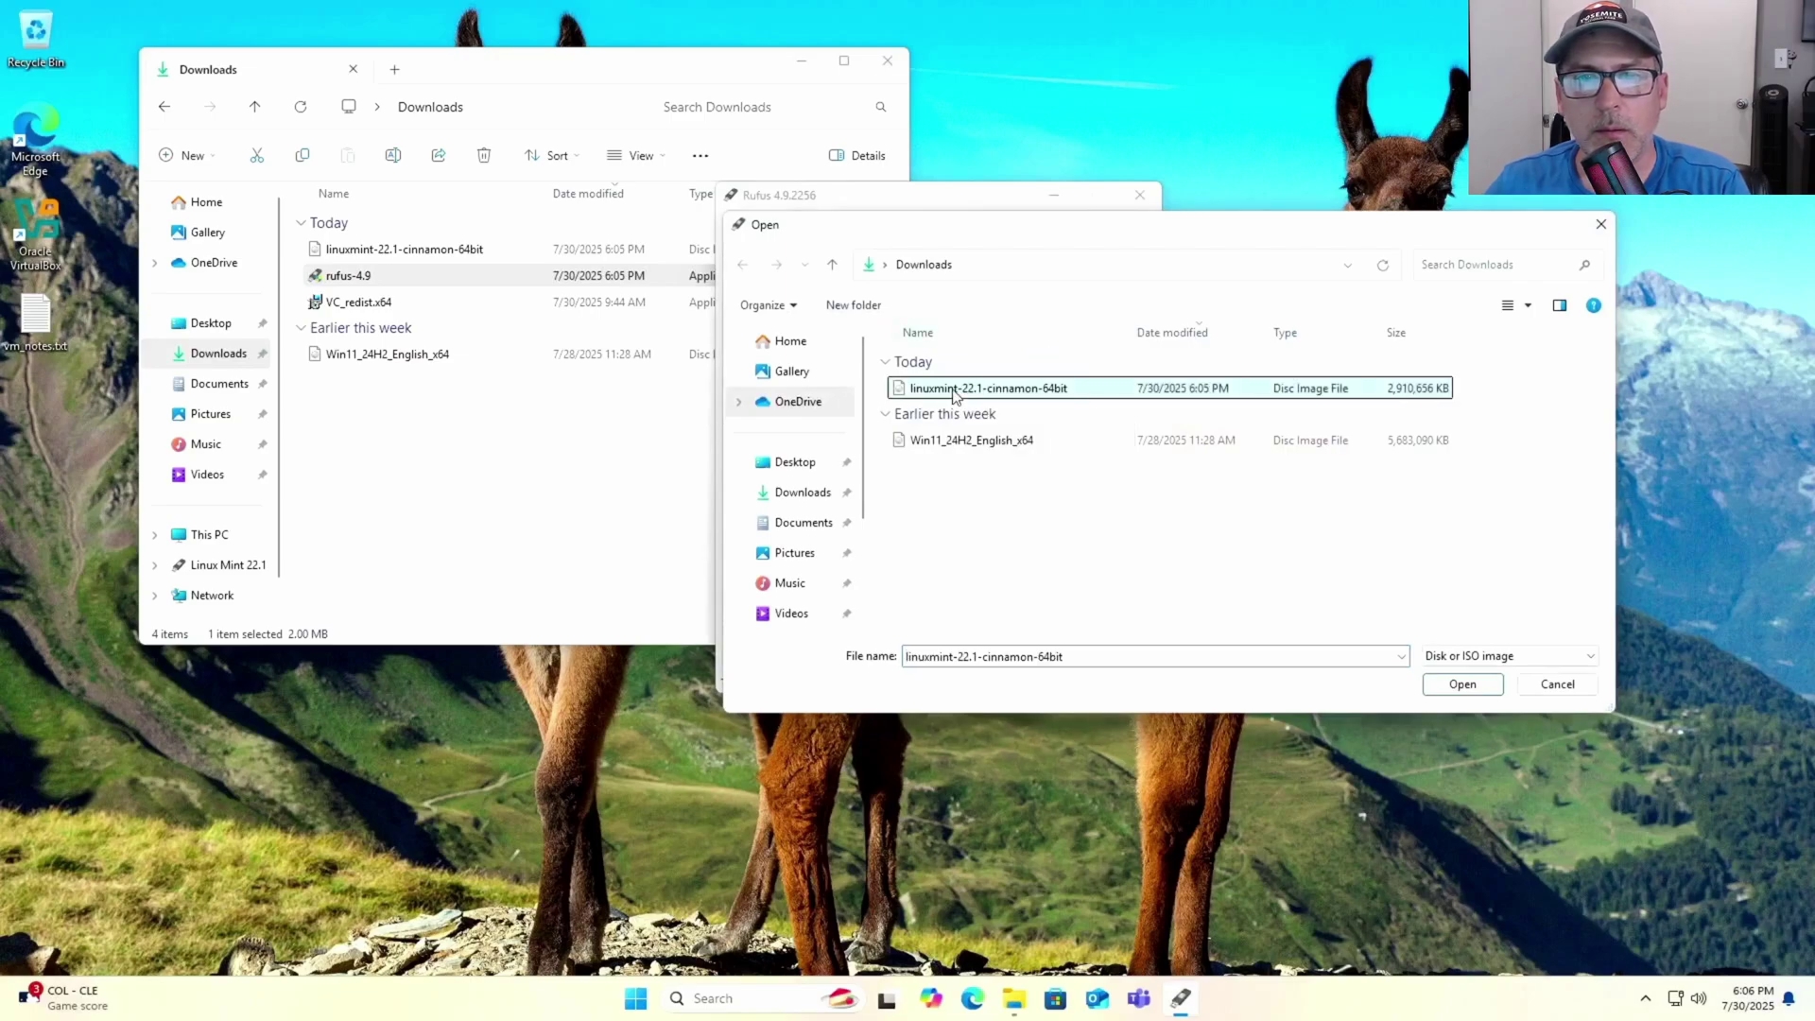
pyautogui.click(1460, 684)
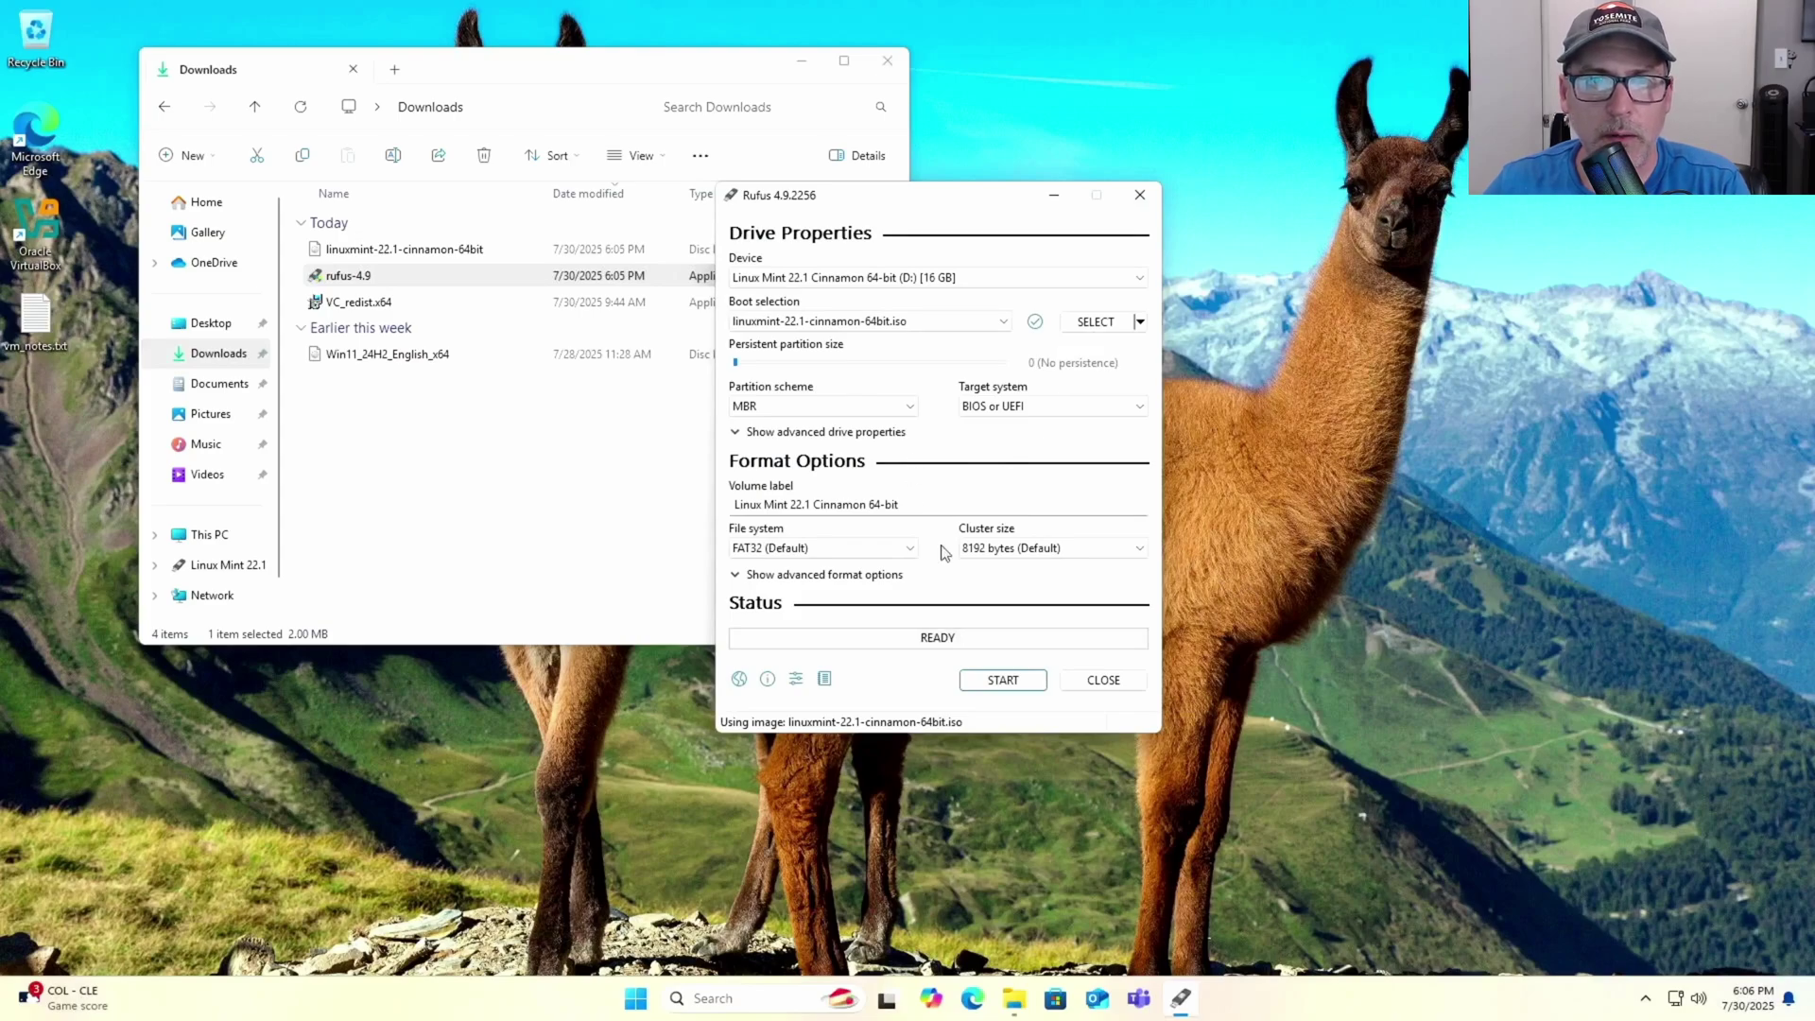
# Step: Start writing the USB drive in the recommended ISO Image mode, allowing the Syslinux file download and accepting erasure of the drive's data
pyautogui.click(1014, 687)
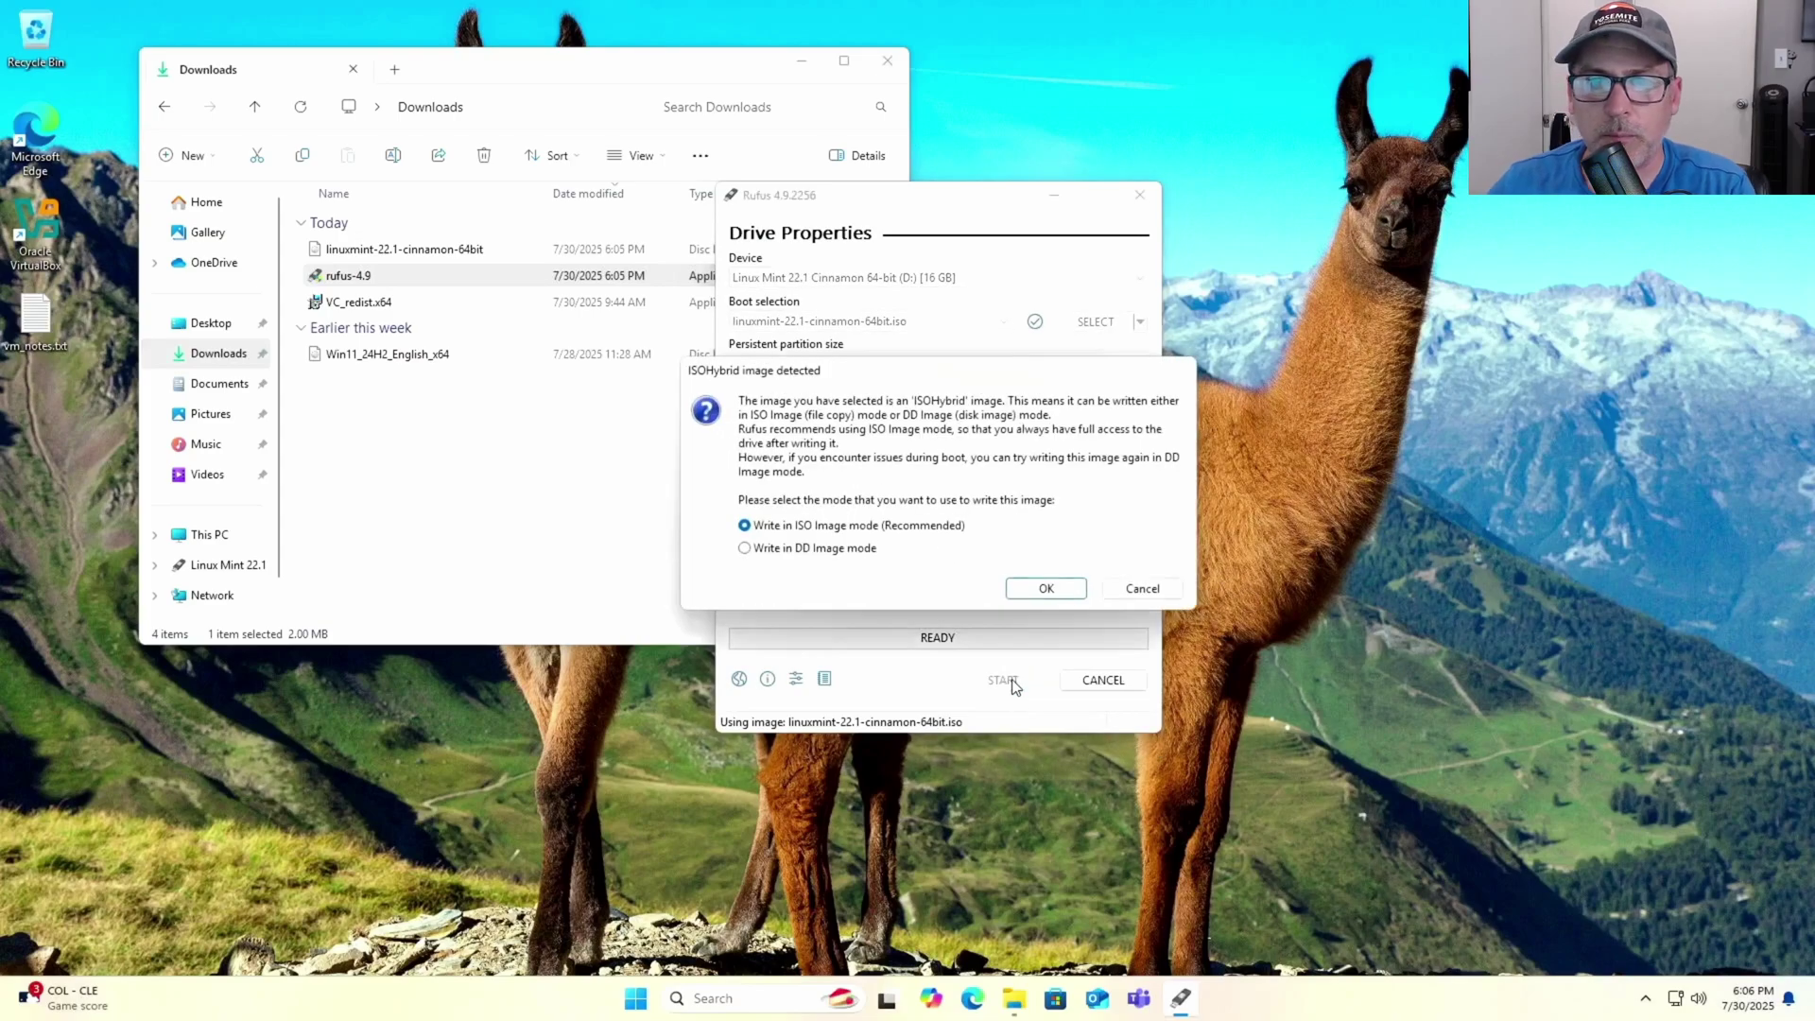
pyautogui.click(1045, 586)
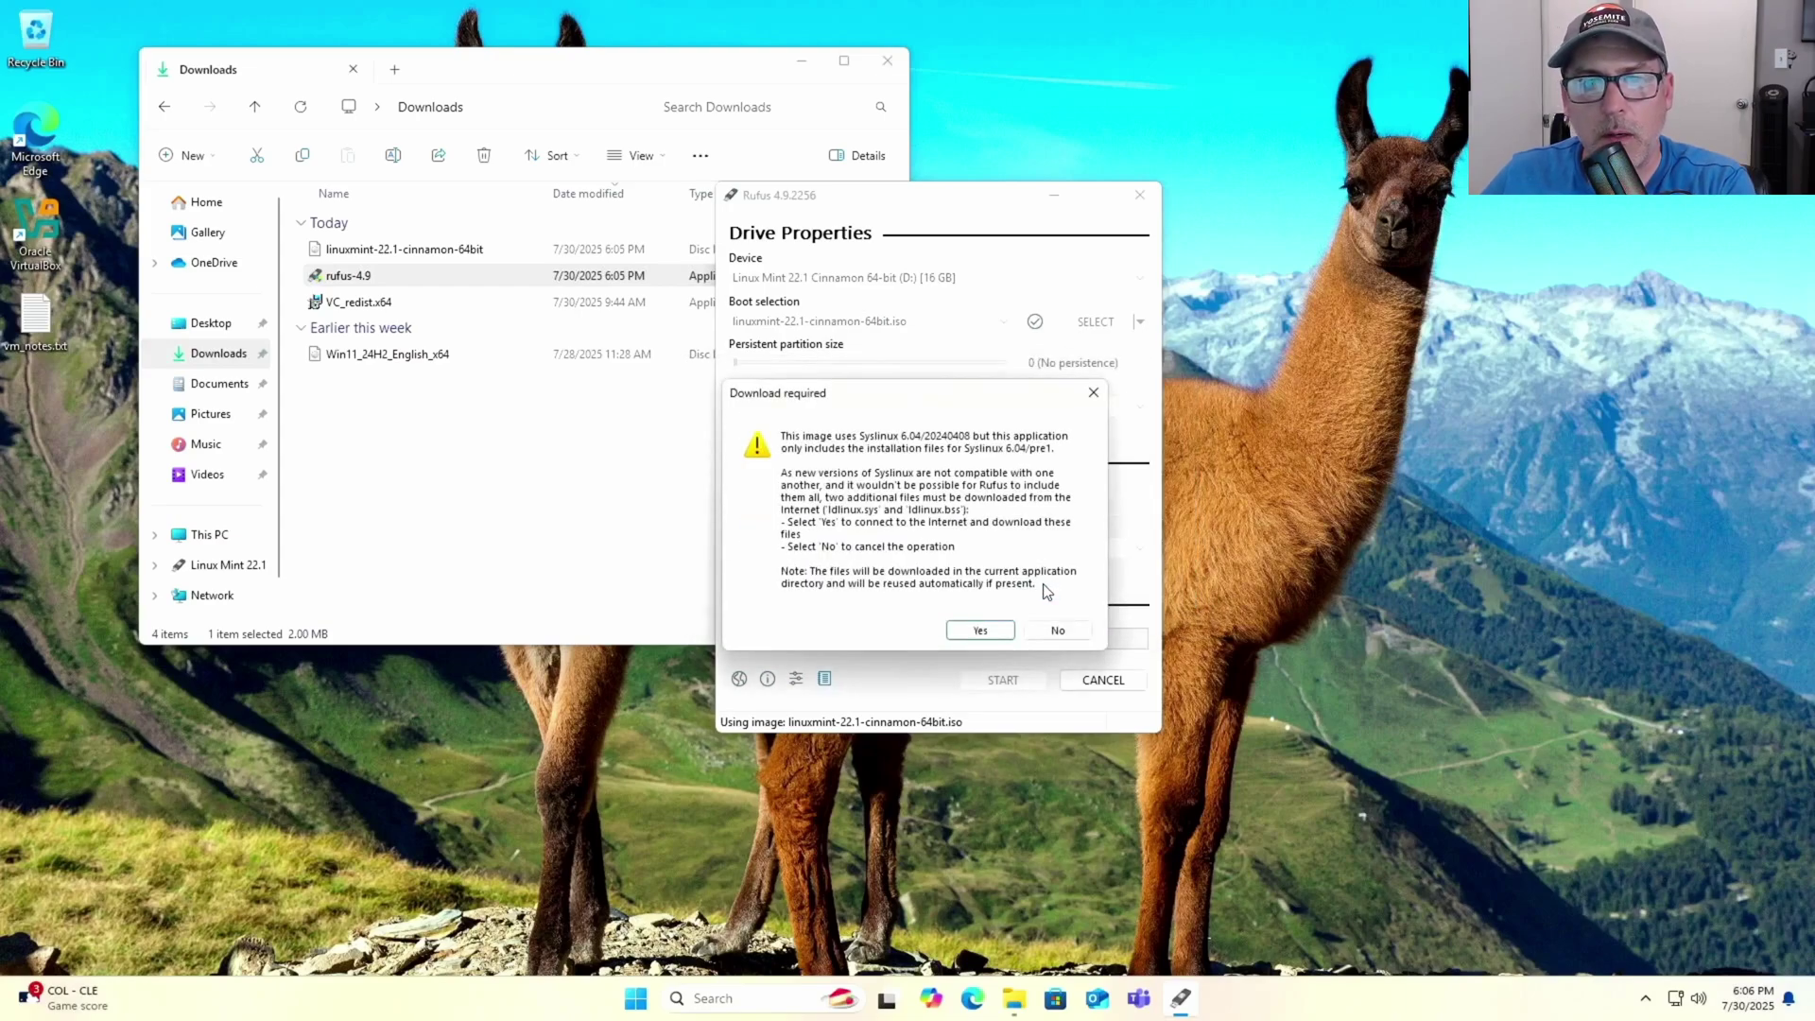
pyautogui.click(980, 631)
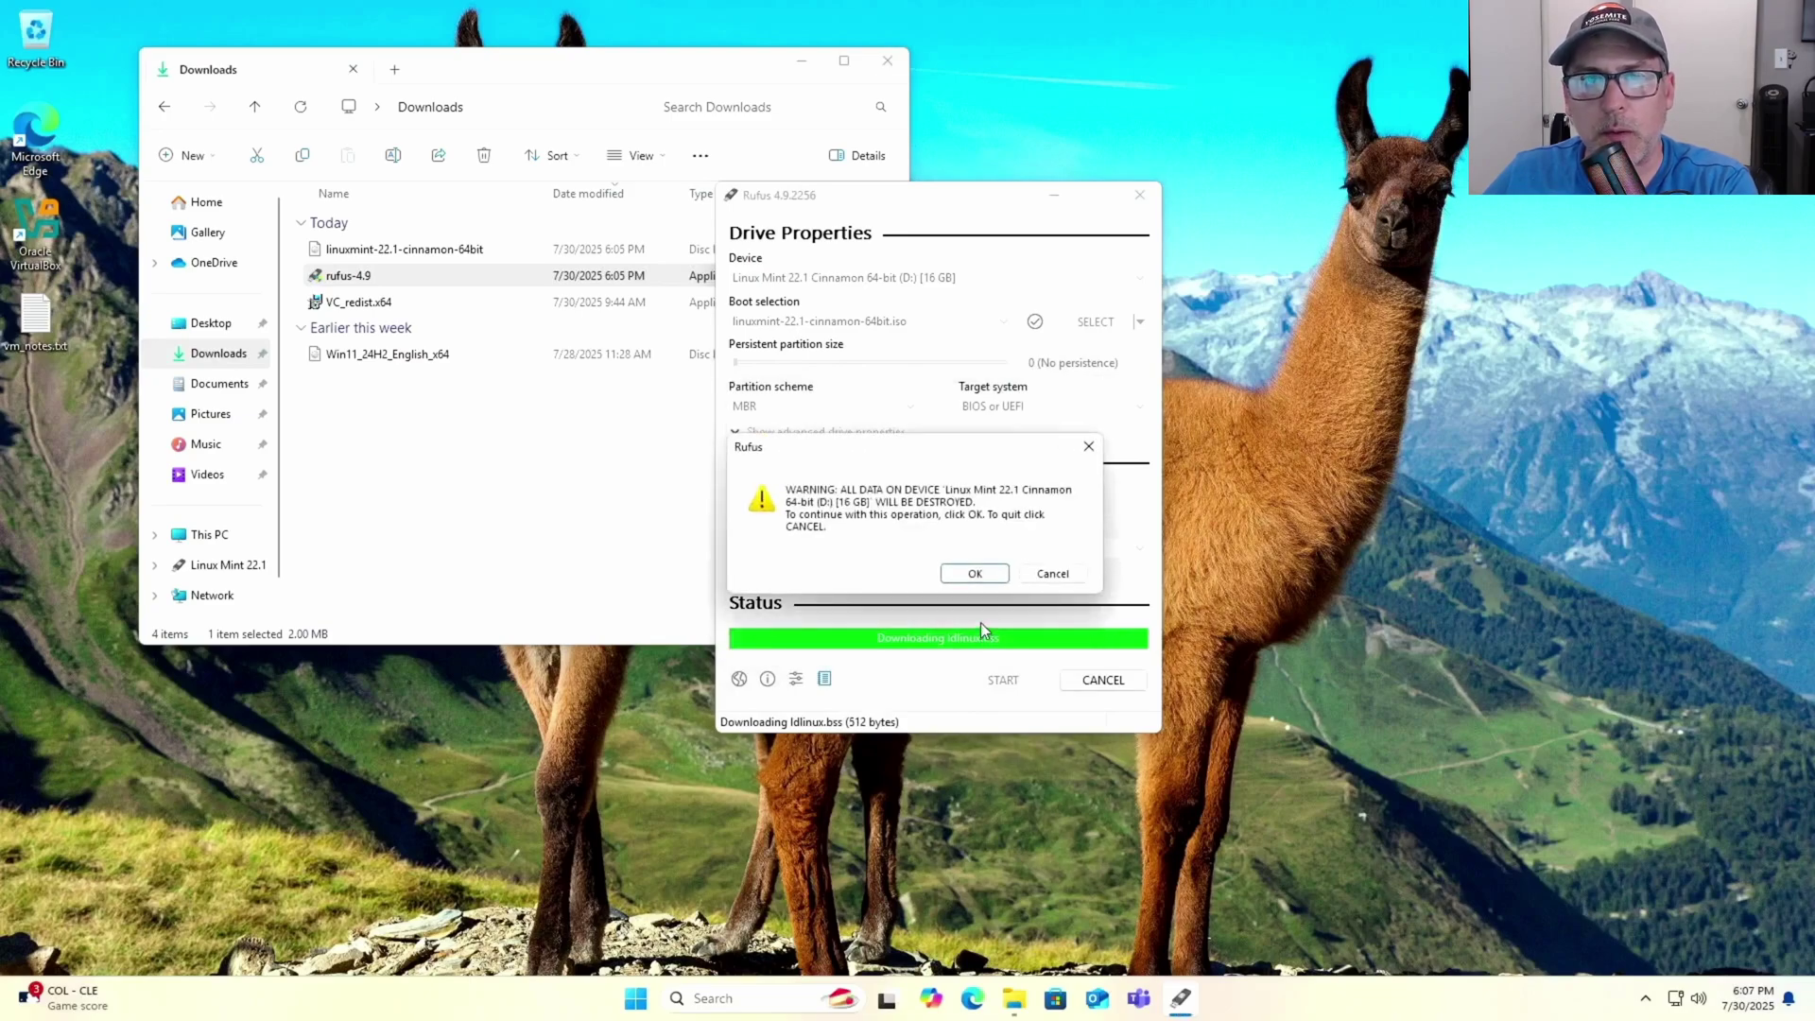
pyautogui.click(974, 573)
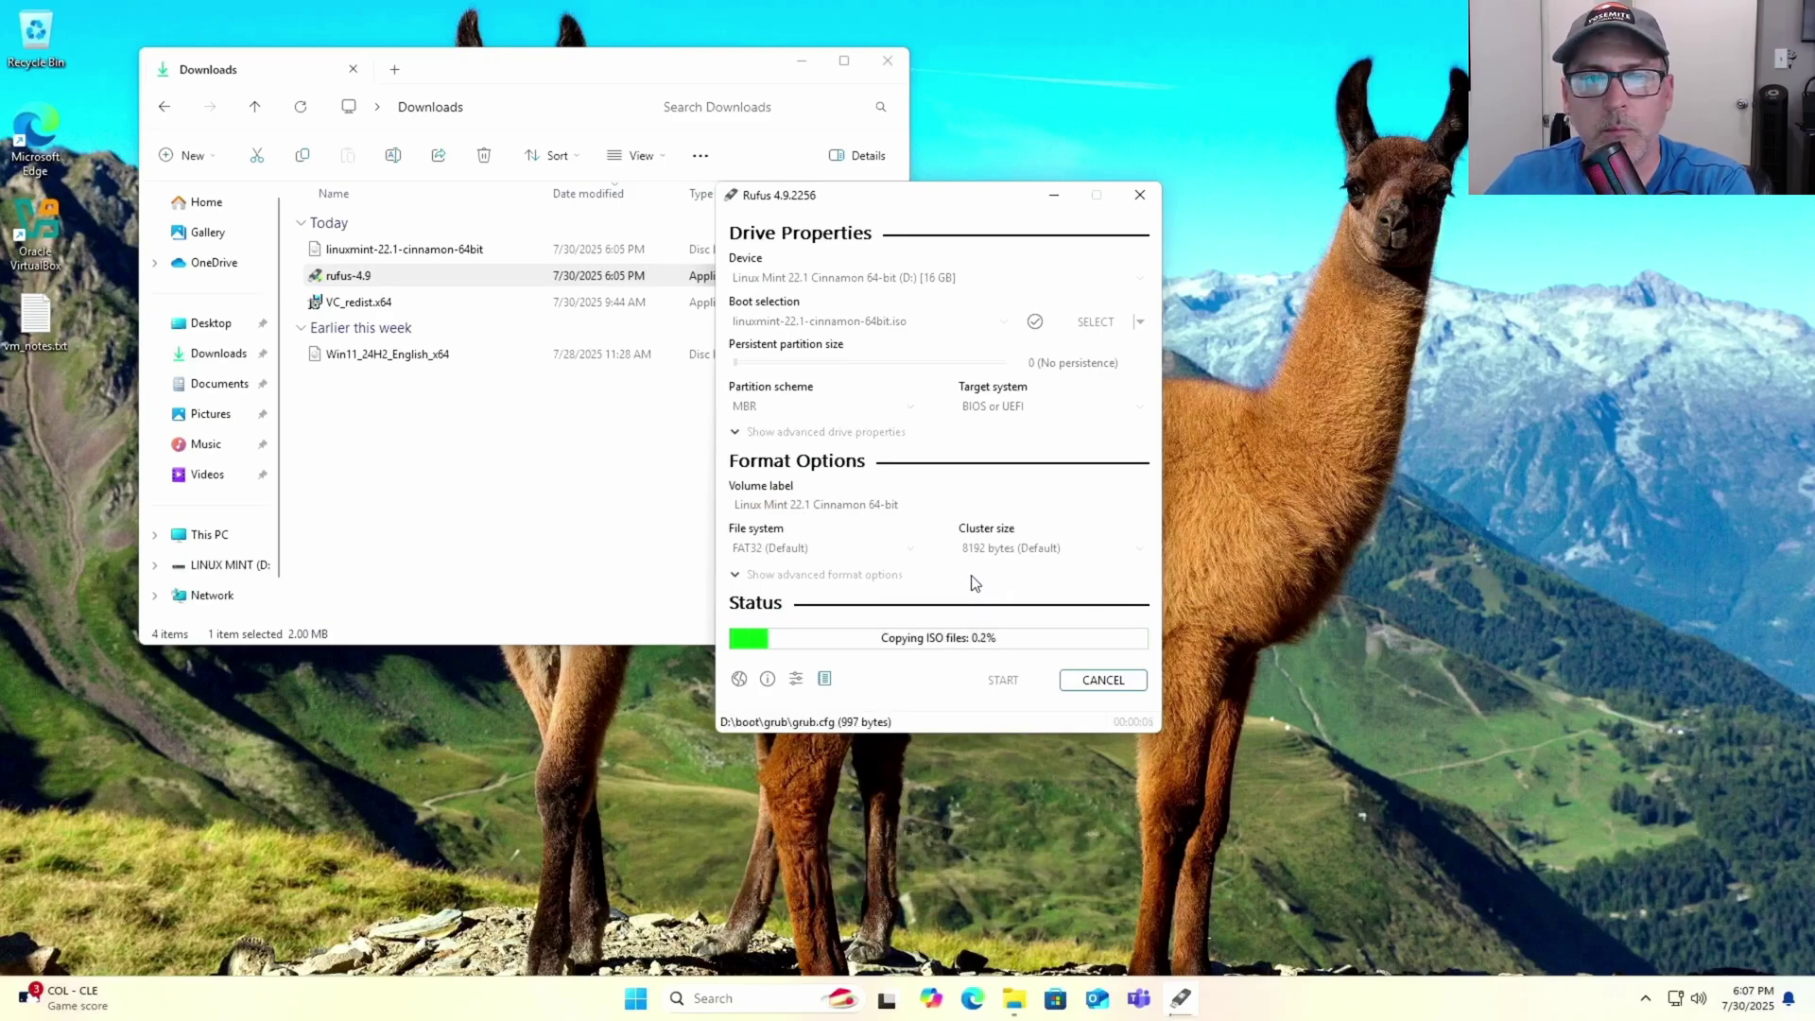
pyautogui.press('Escape')
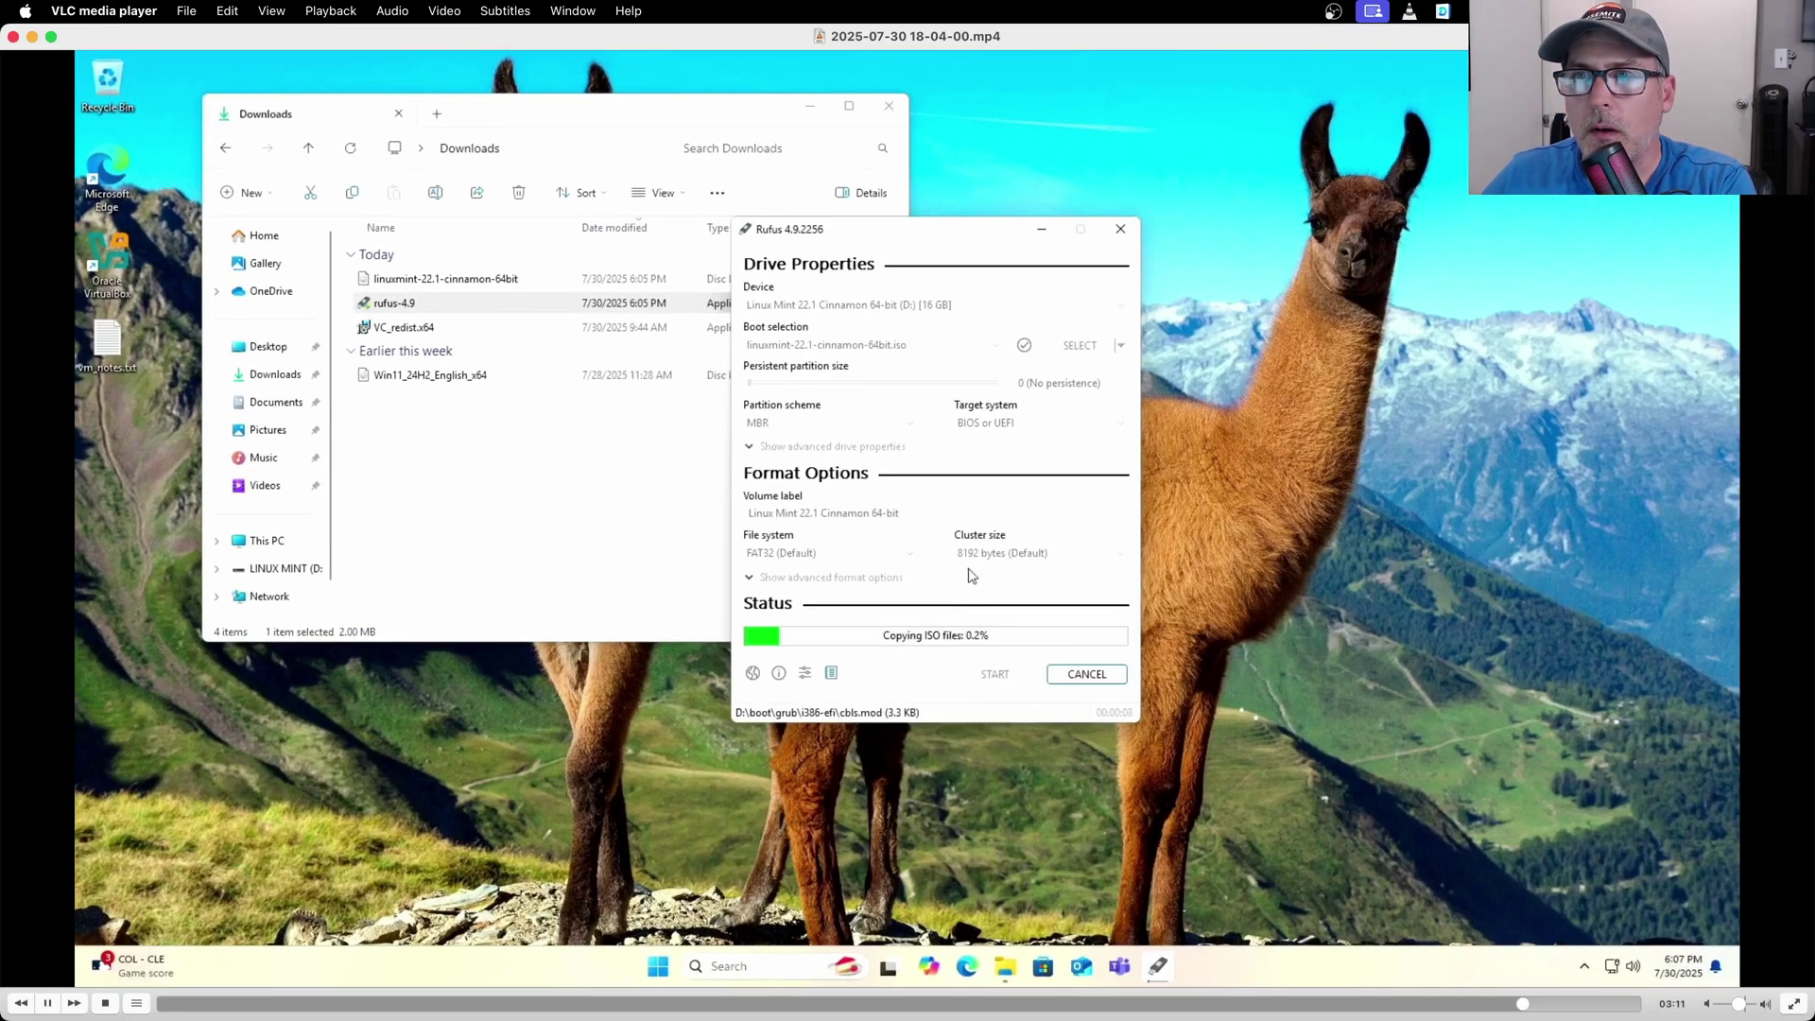
pyautogui.click(14, 37)
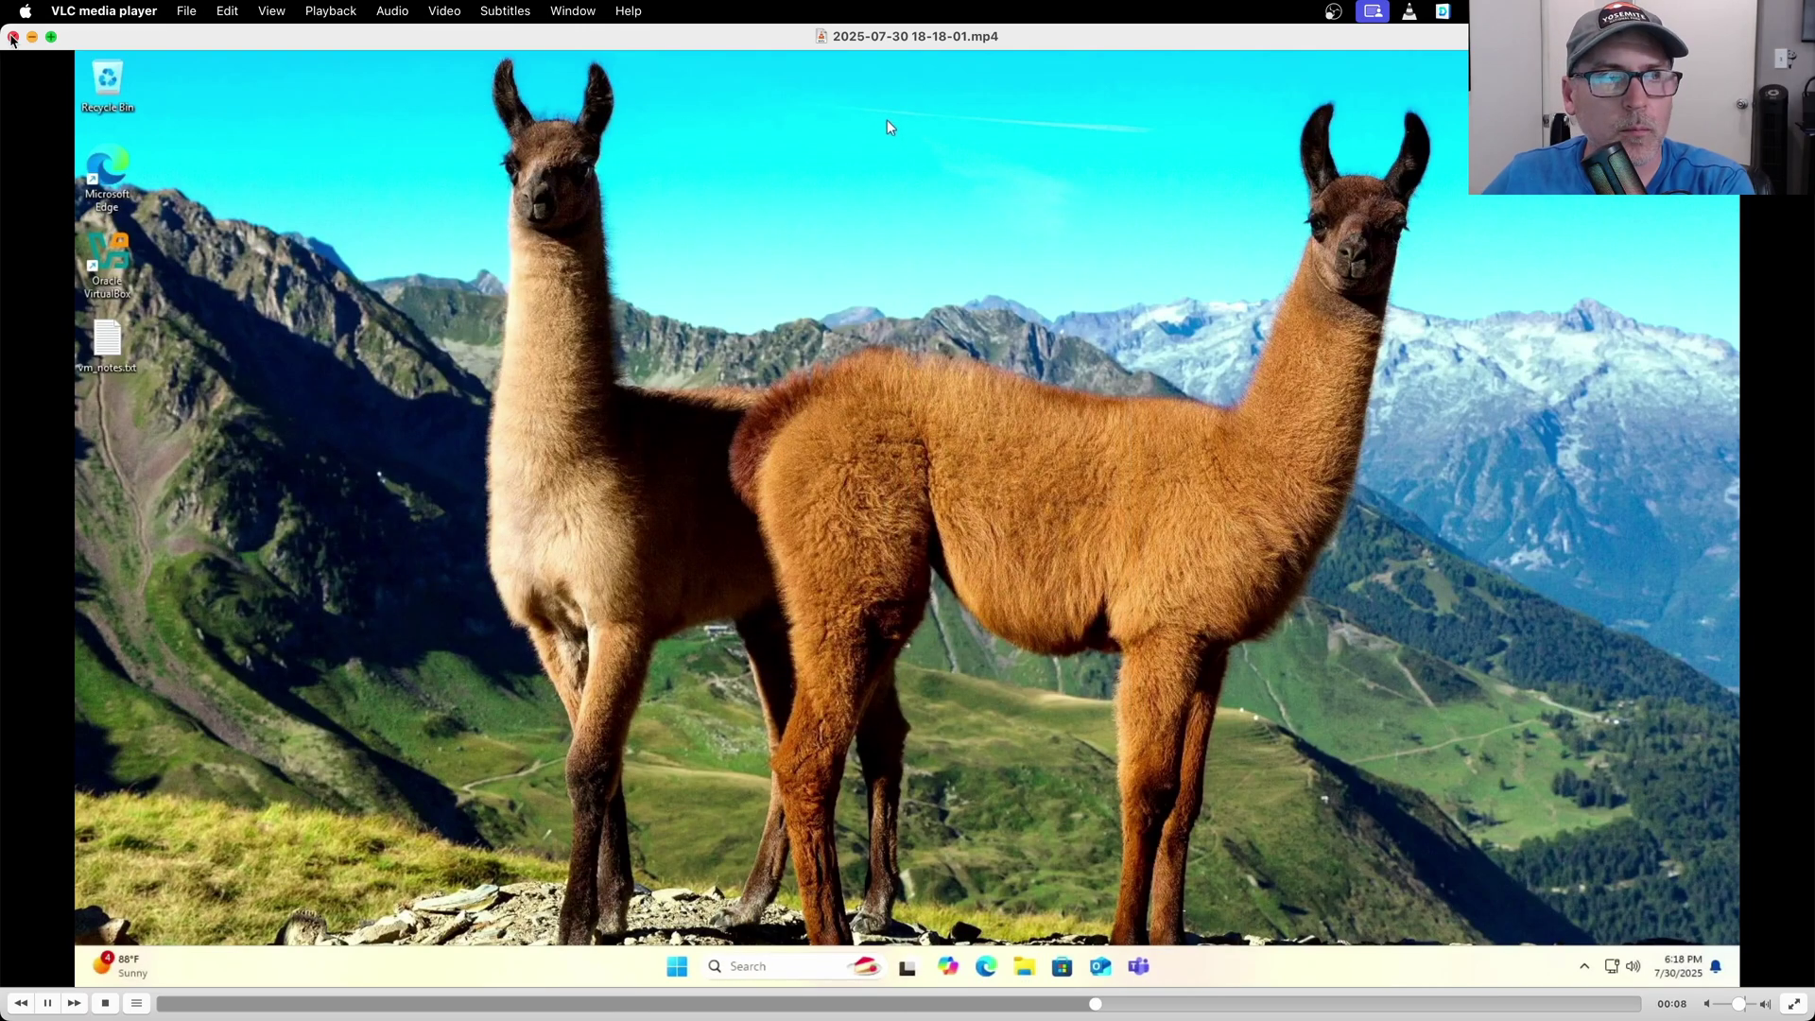
pyautogui.click(13, 37)
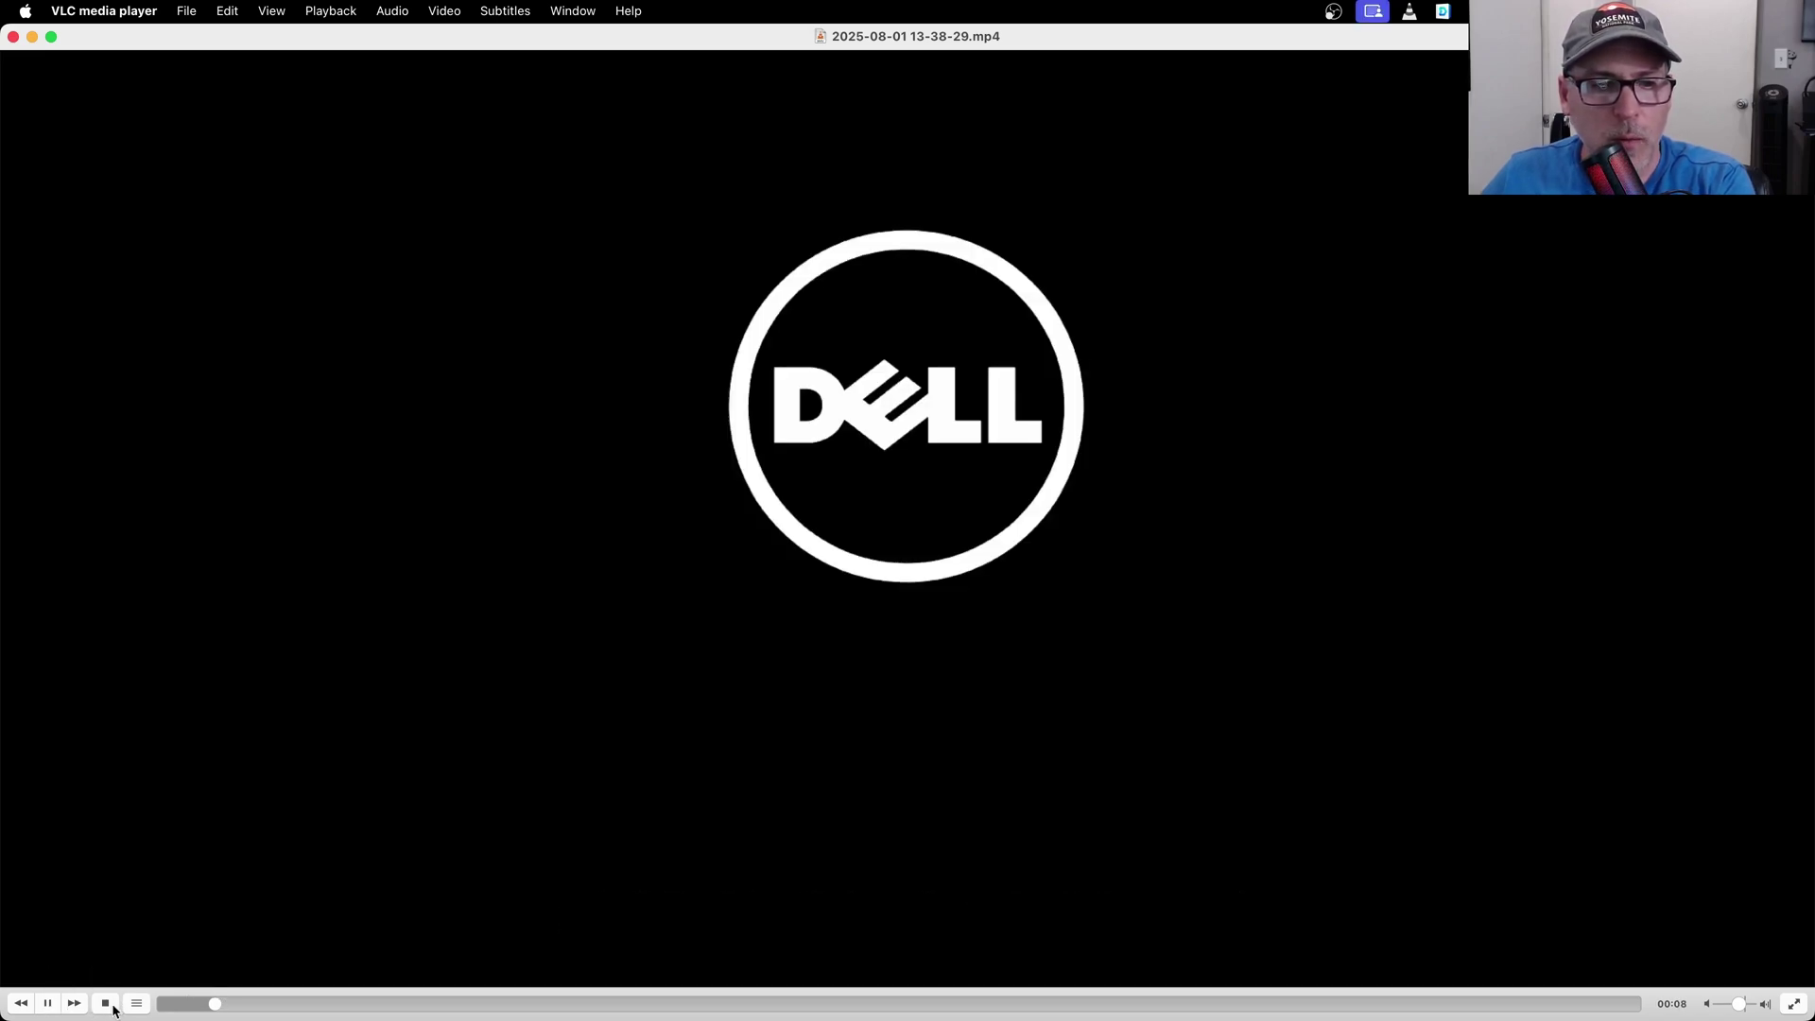
pyautogui.click(46, 1004)
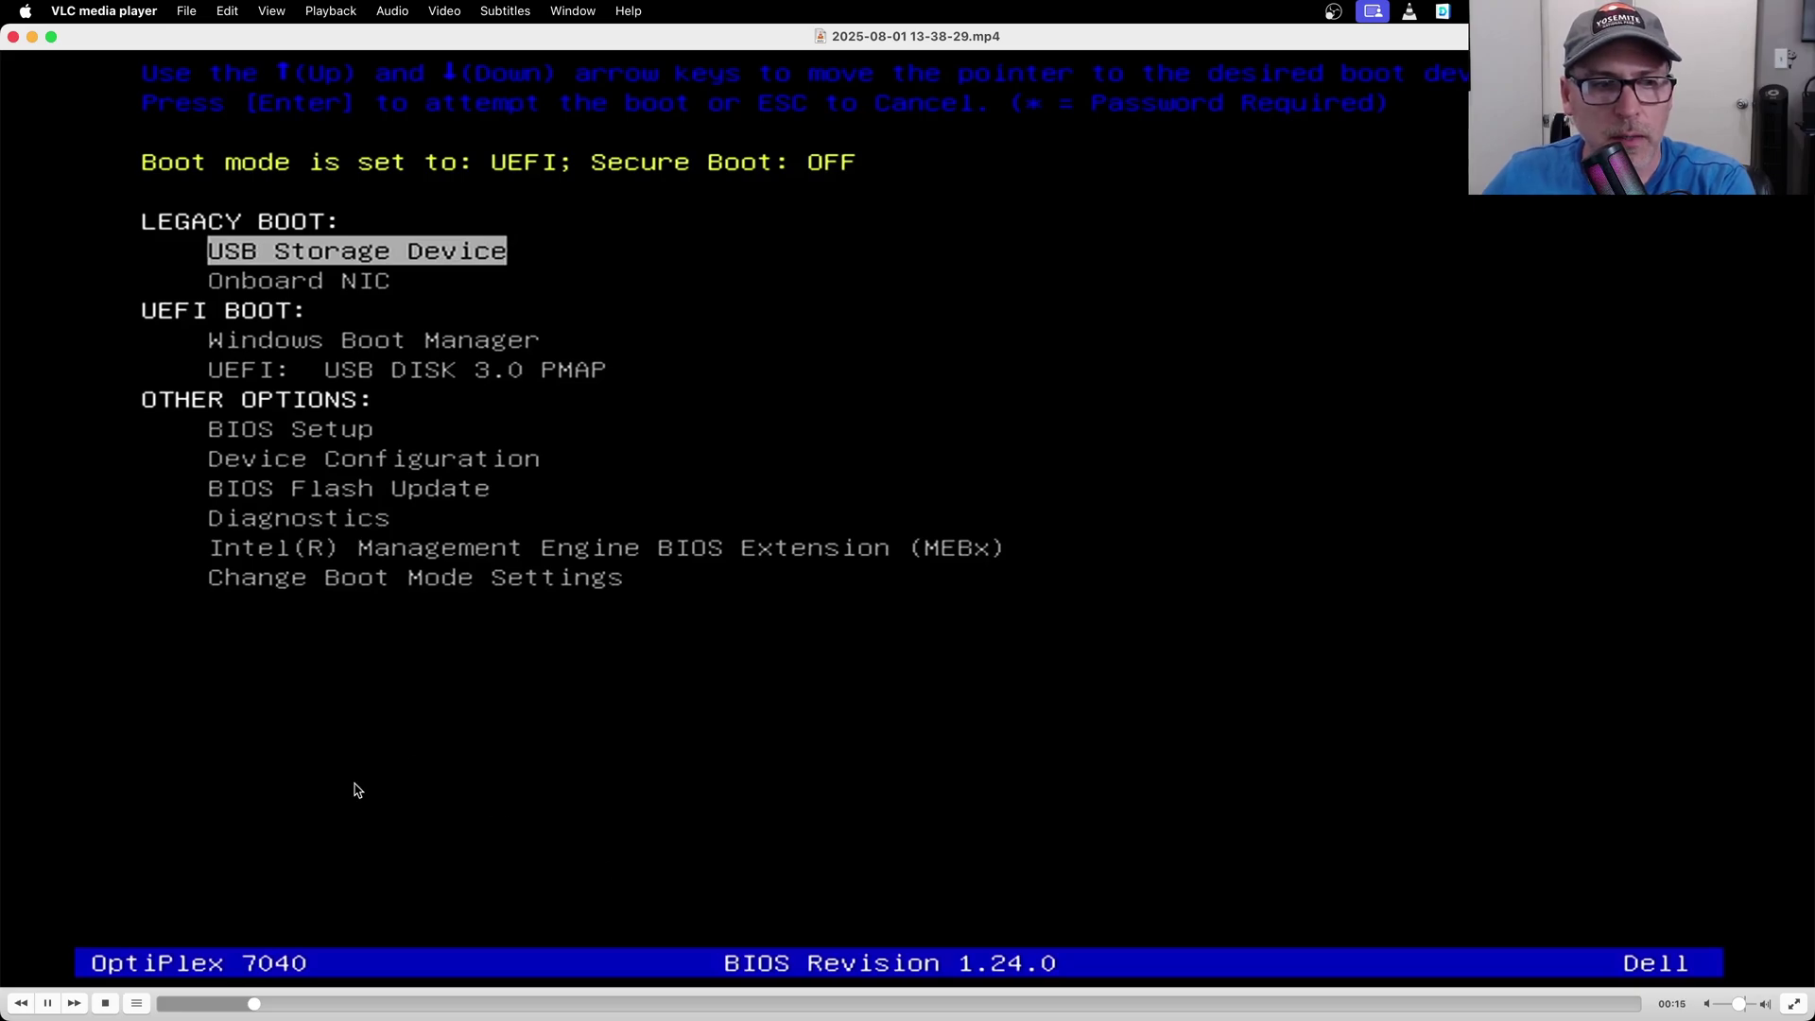
pyautogui.click(47, 1002)
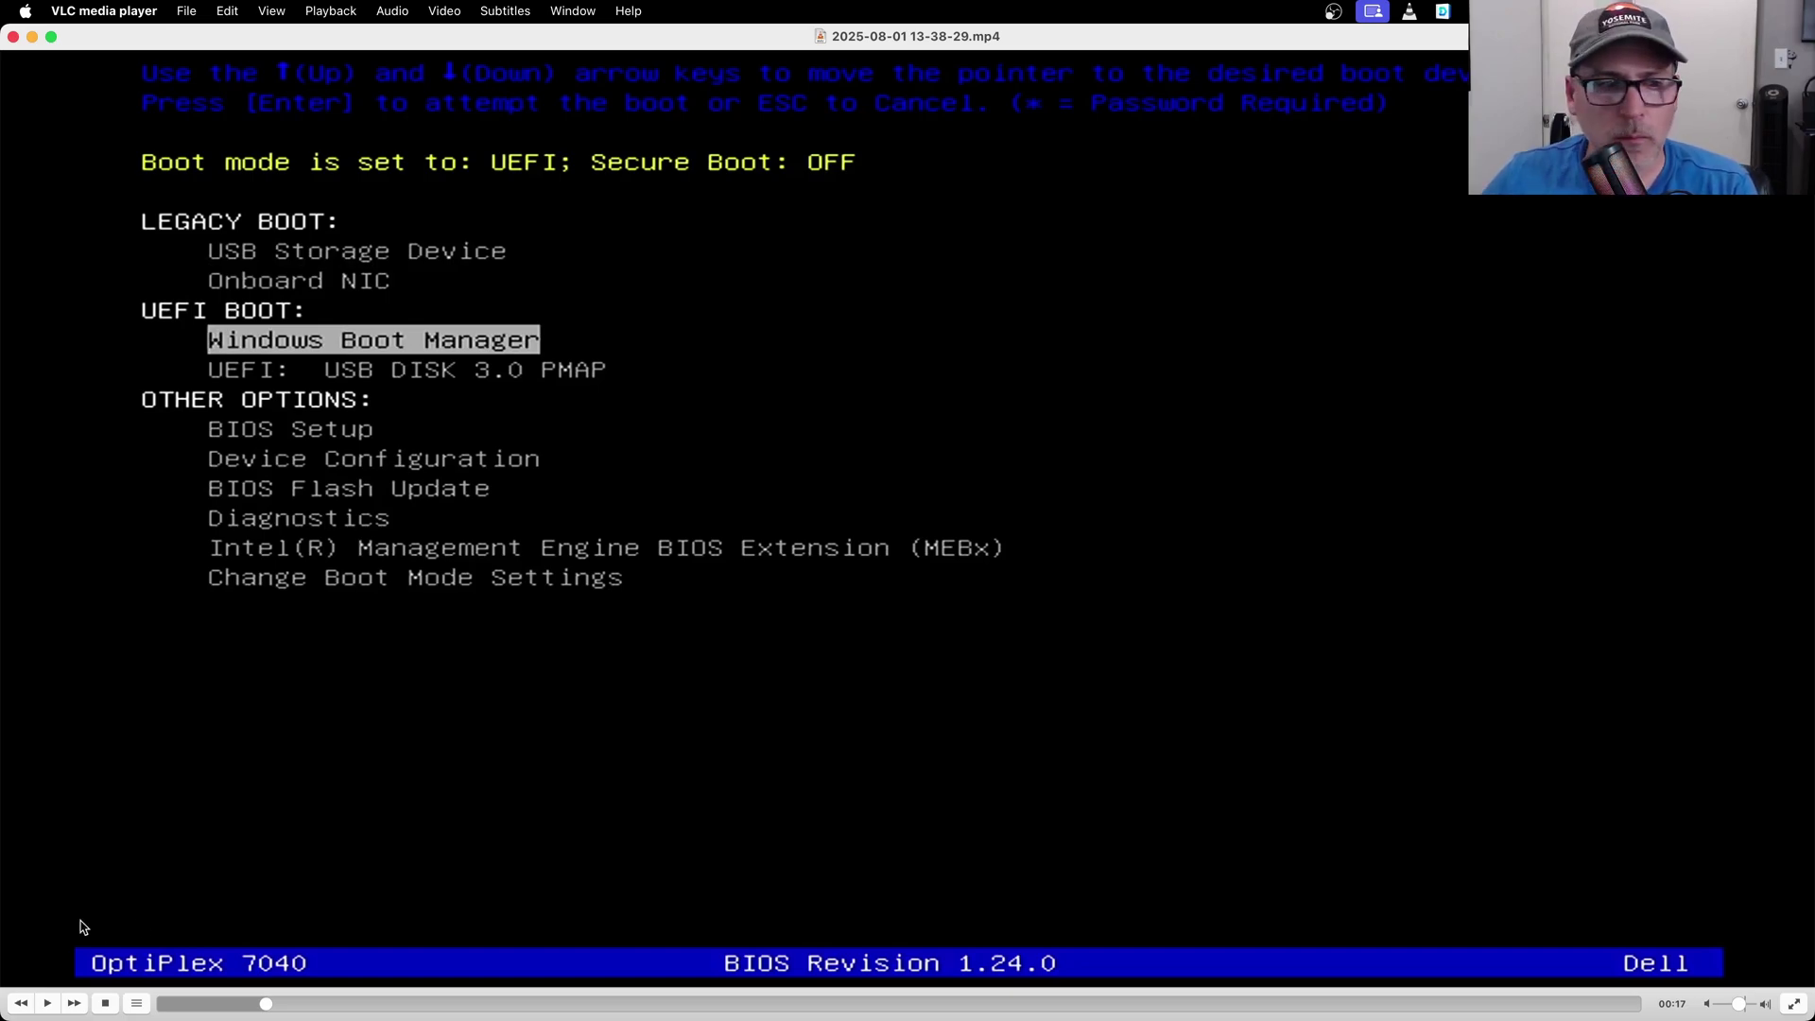
pyautogui.click(47, 1004)
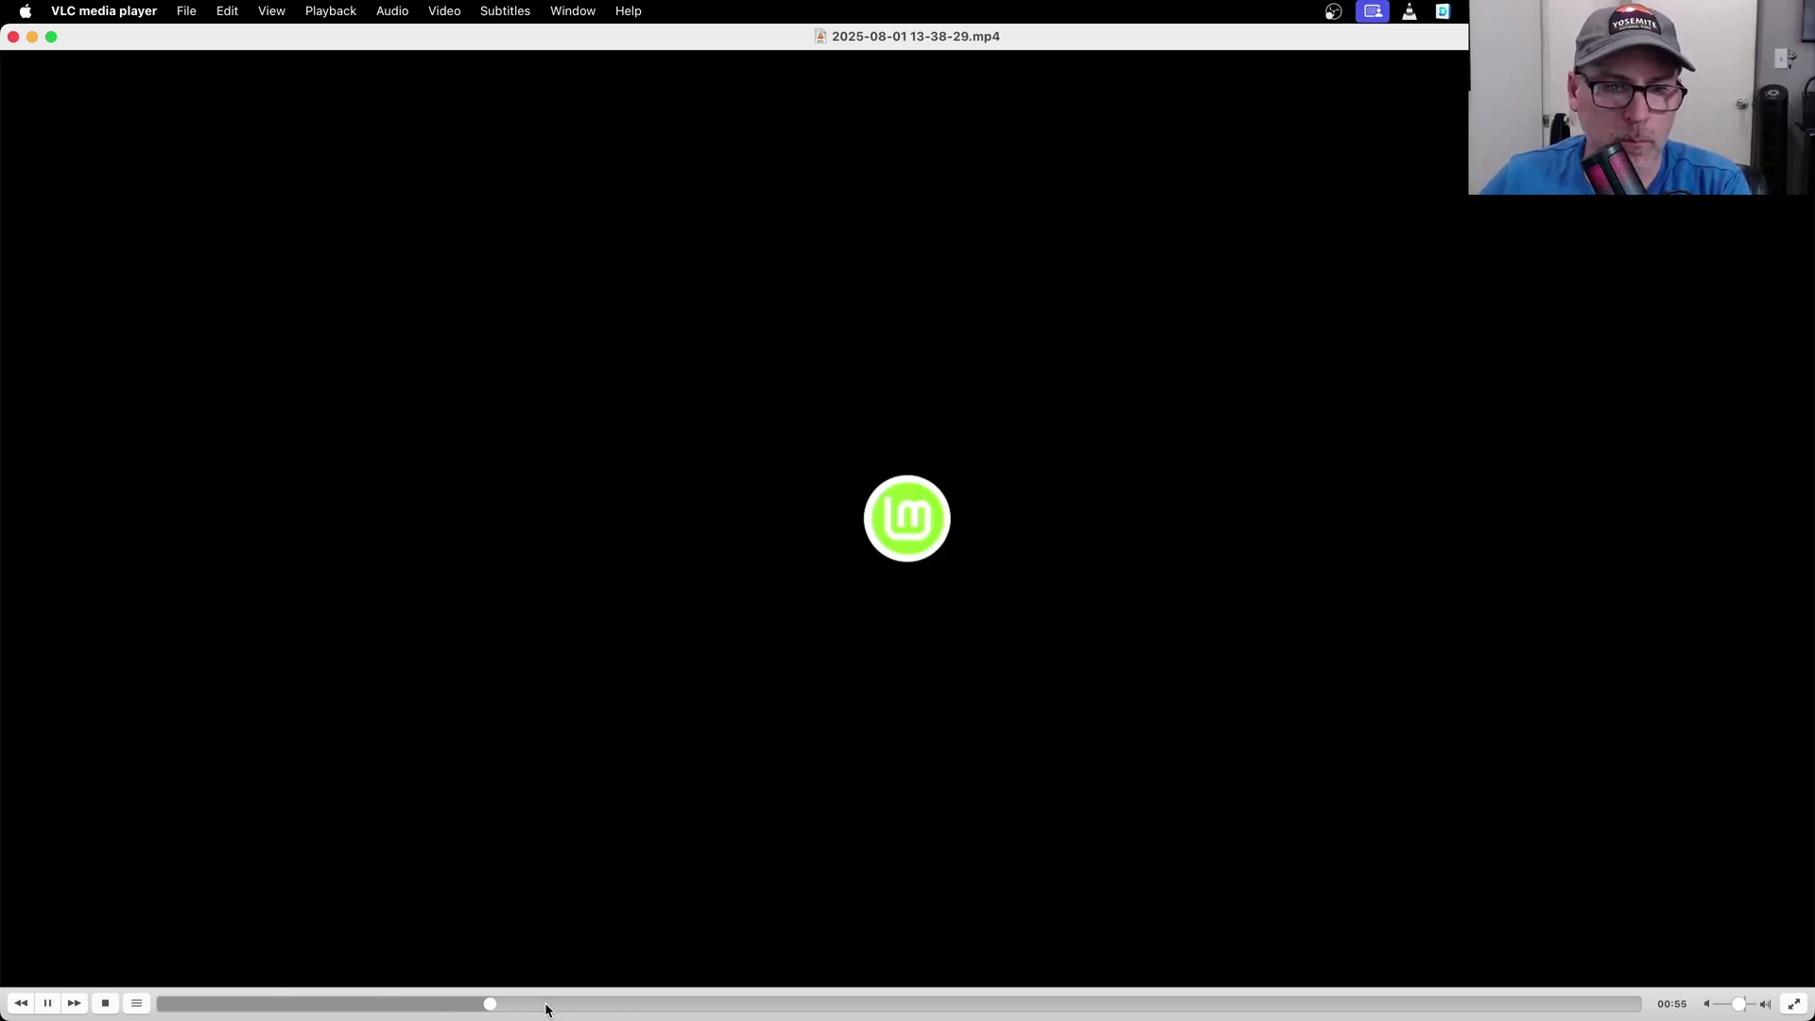
# Step: Skip the recording ahead past the Linux Mint boot logo and pause it at the live desktop's Home folder, at 01:21
pyautogui.moveTo(531, 1005); pyautogui.dragTo(587, 993)
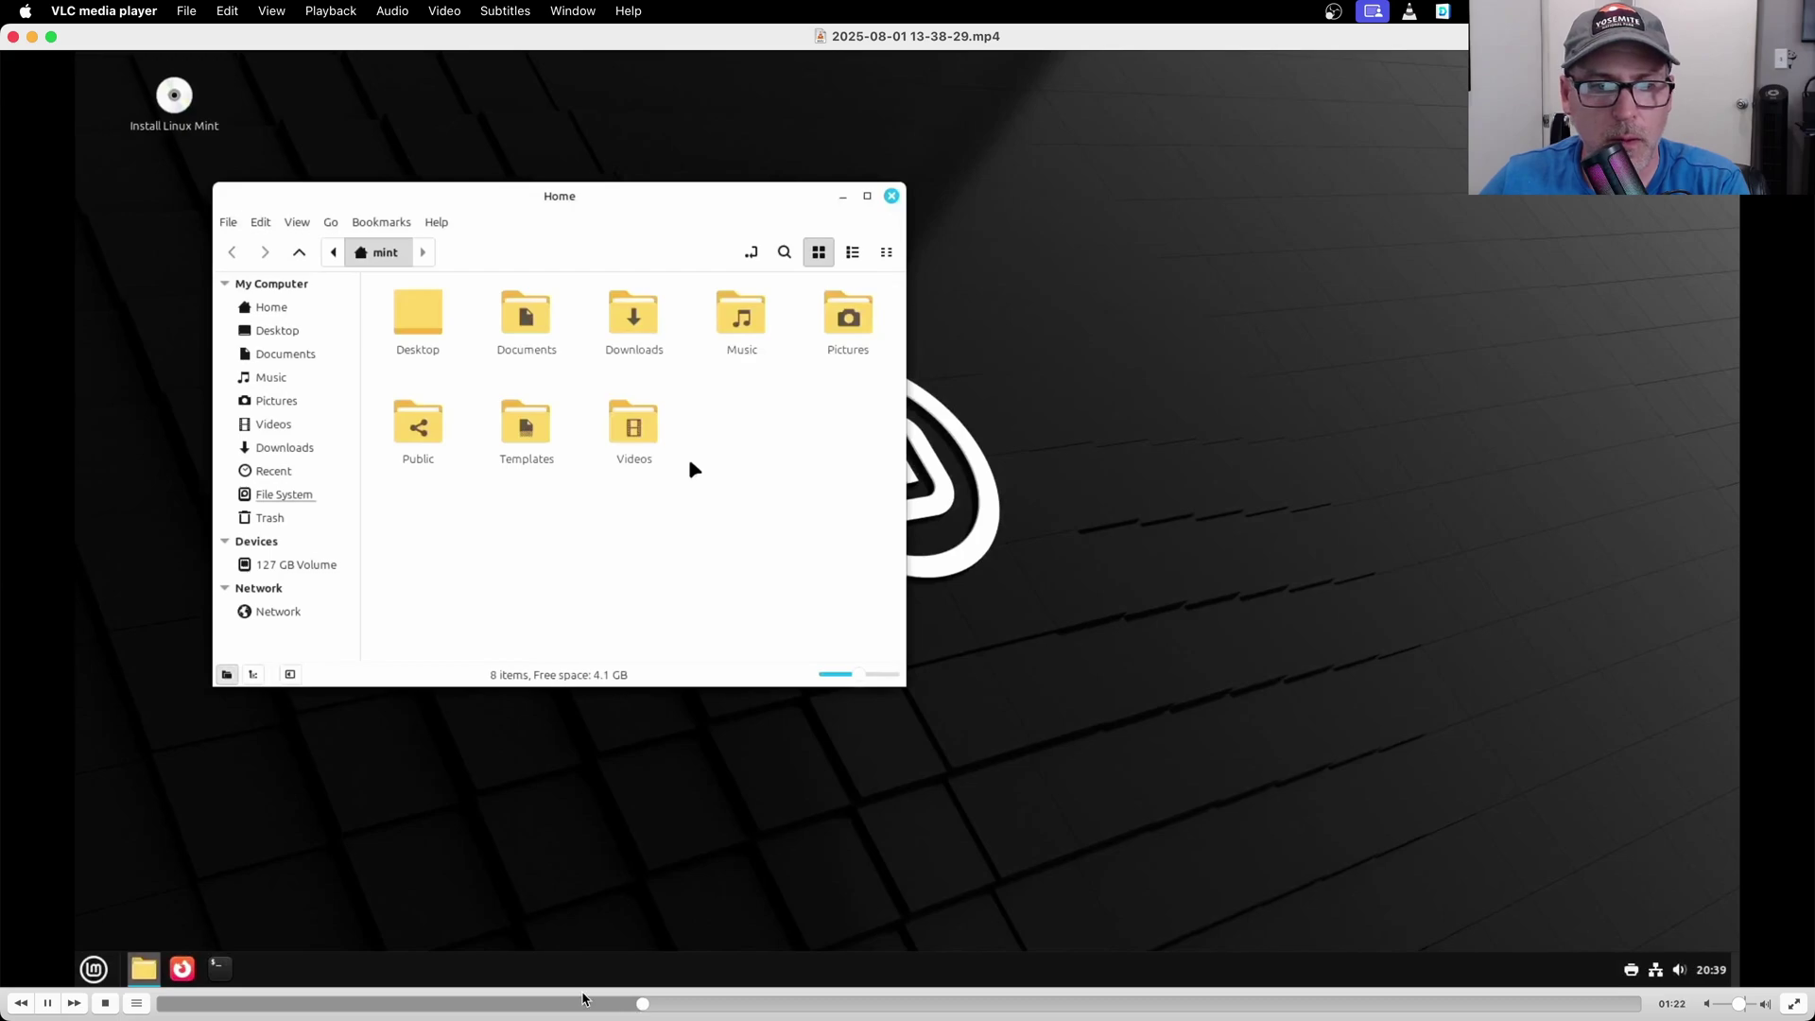
pyautogui.click(608, 1005)
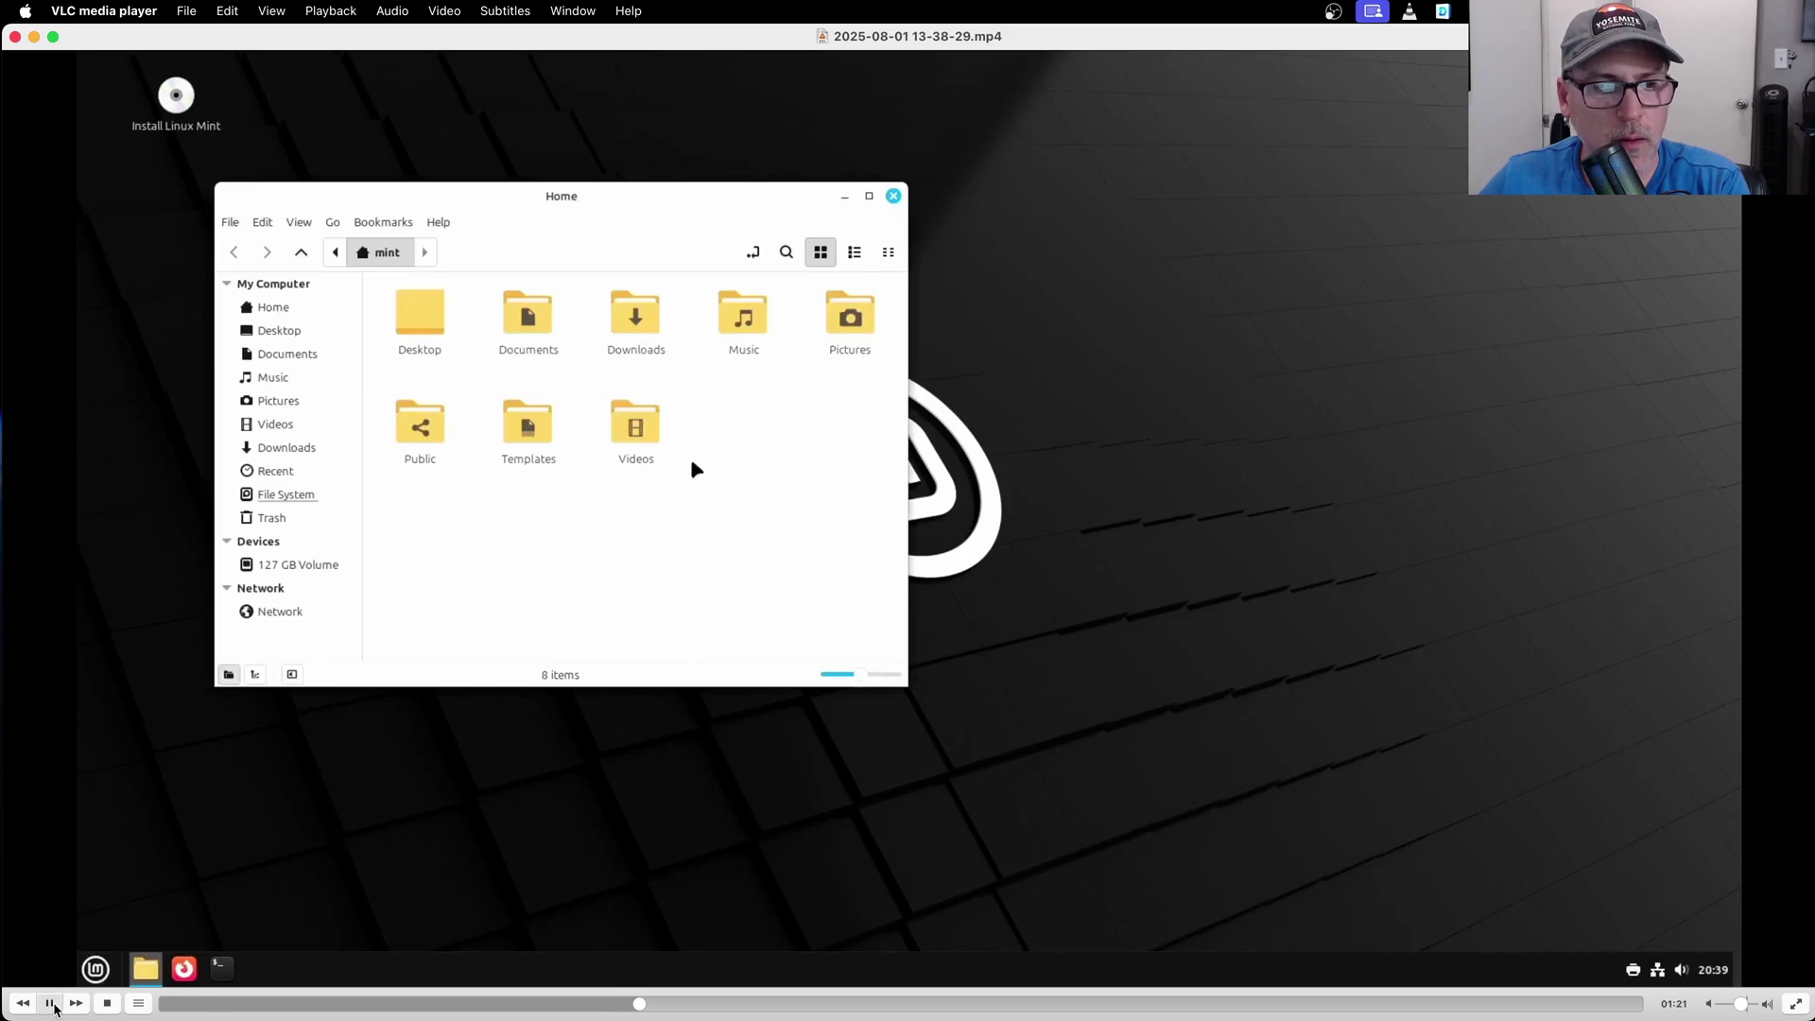
pyautogui.click(59, 1007)
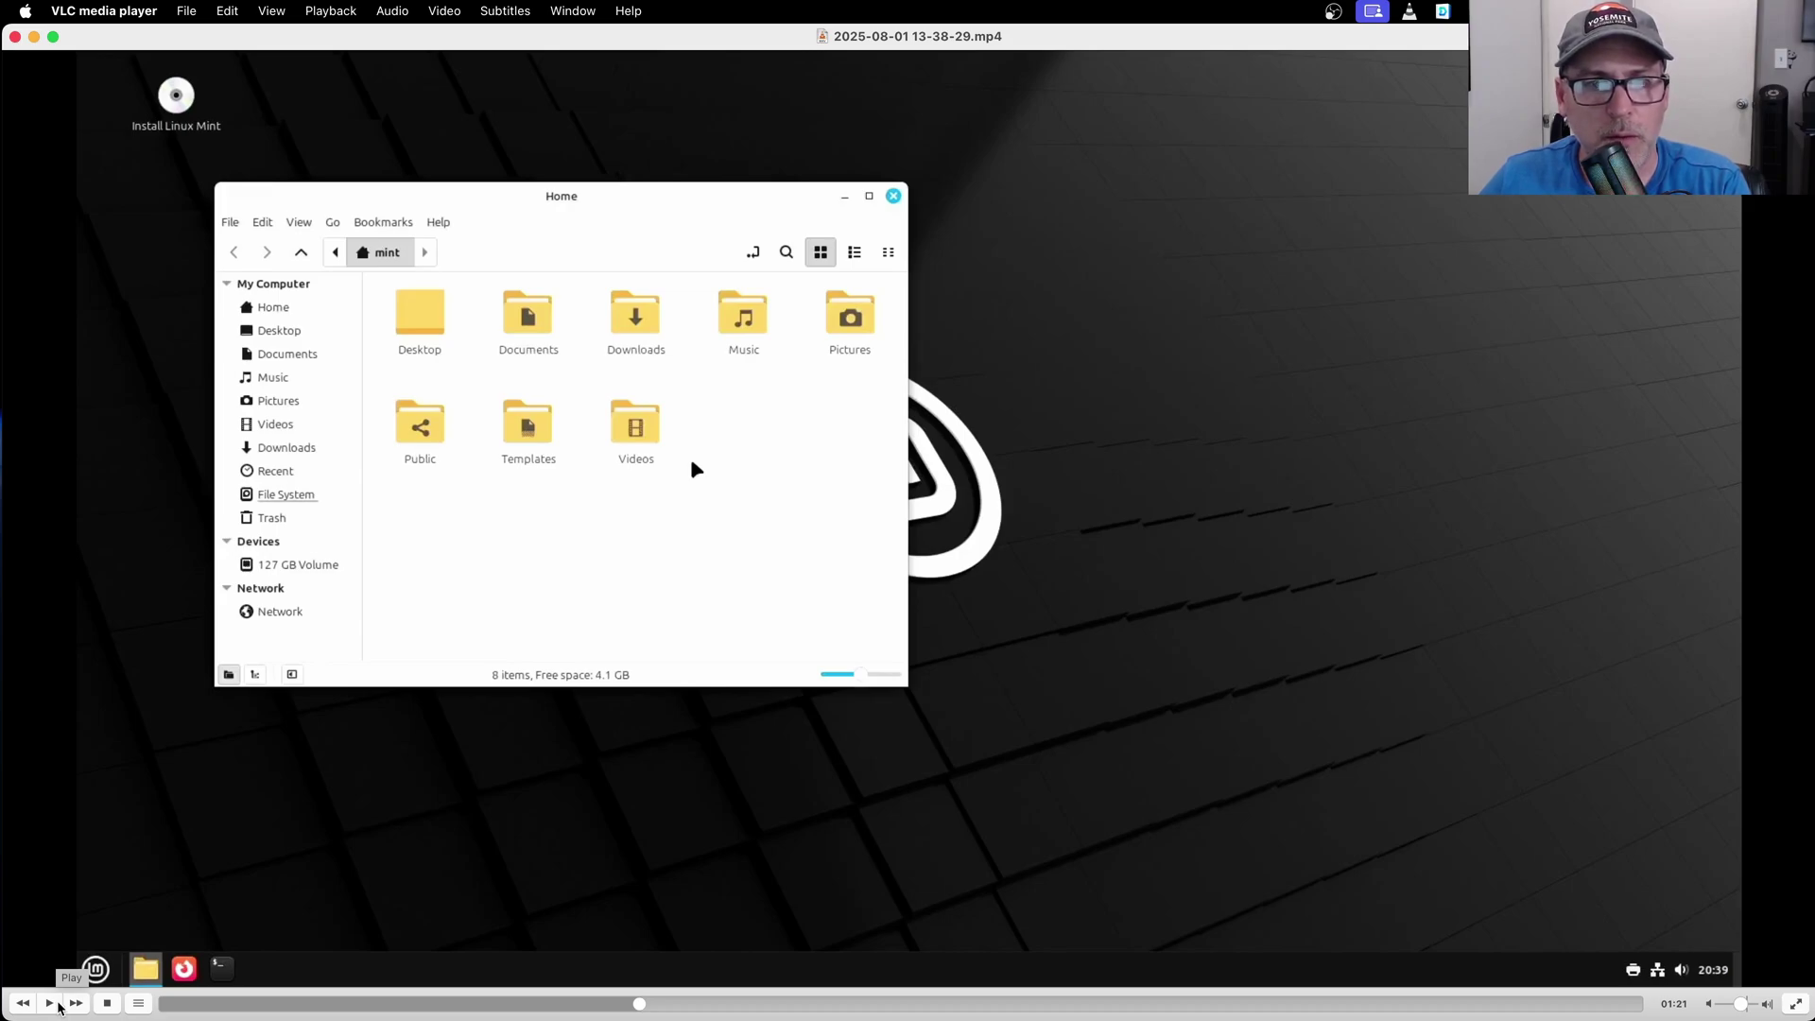
# Step: Watch the file recovery part, pausing at the 127 GB Volume contents, the joshua_tree pictures folder and the backup_old_PC folder
pyautogui.click(58, 1007)
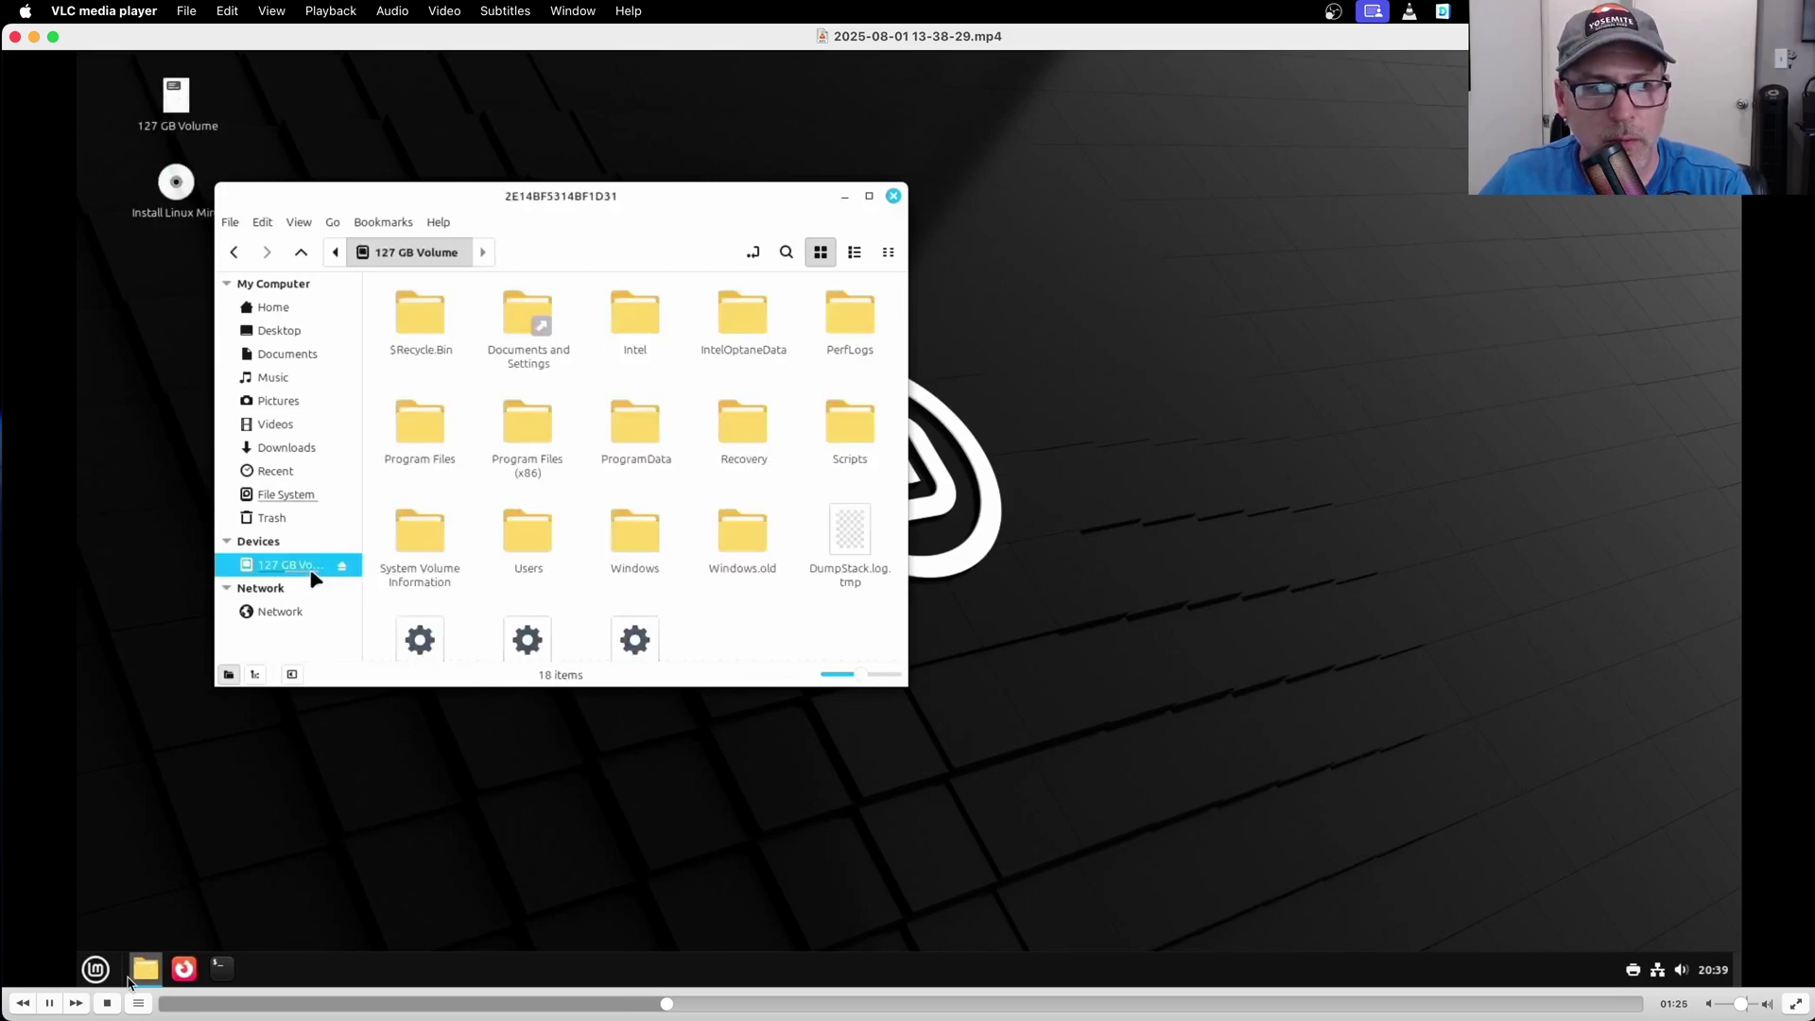
pyautogui.click(50, 1005)
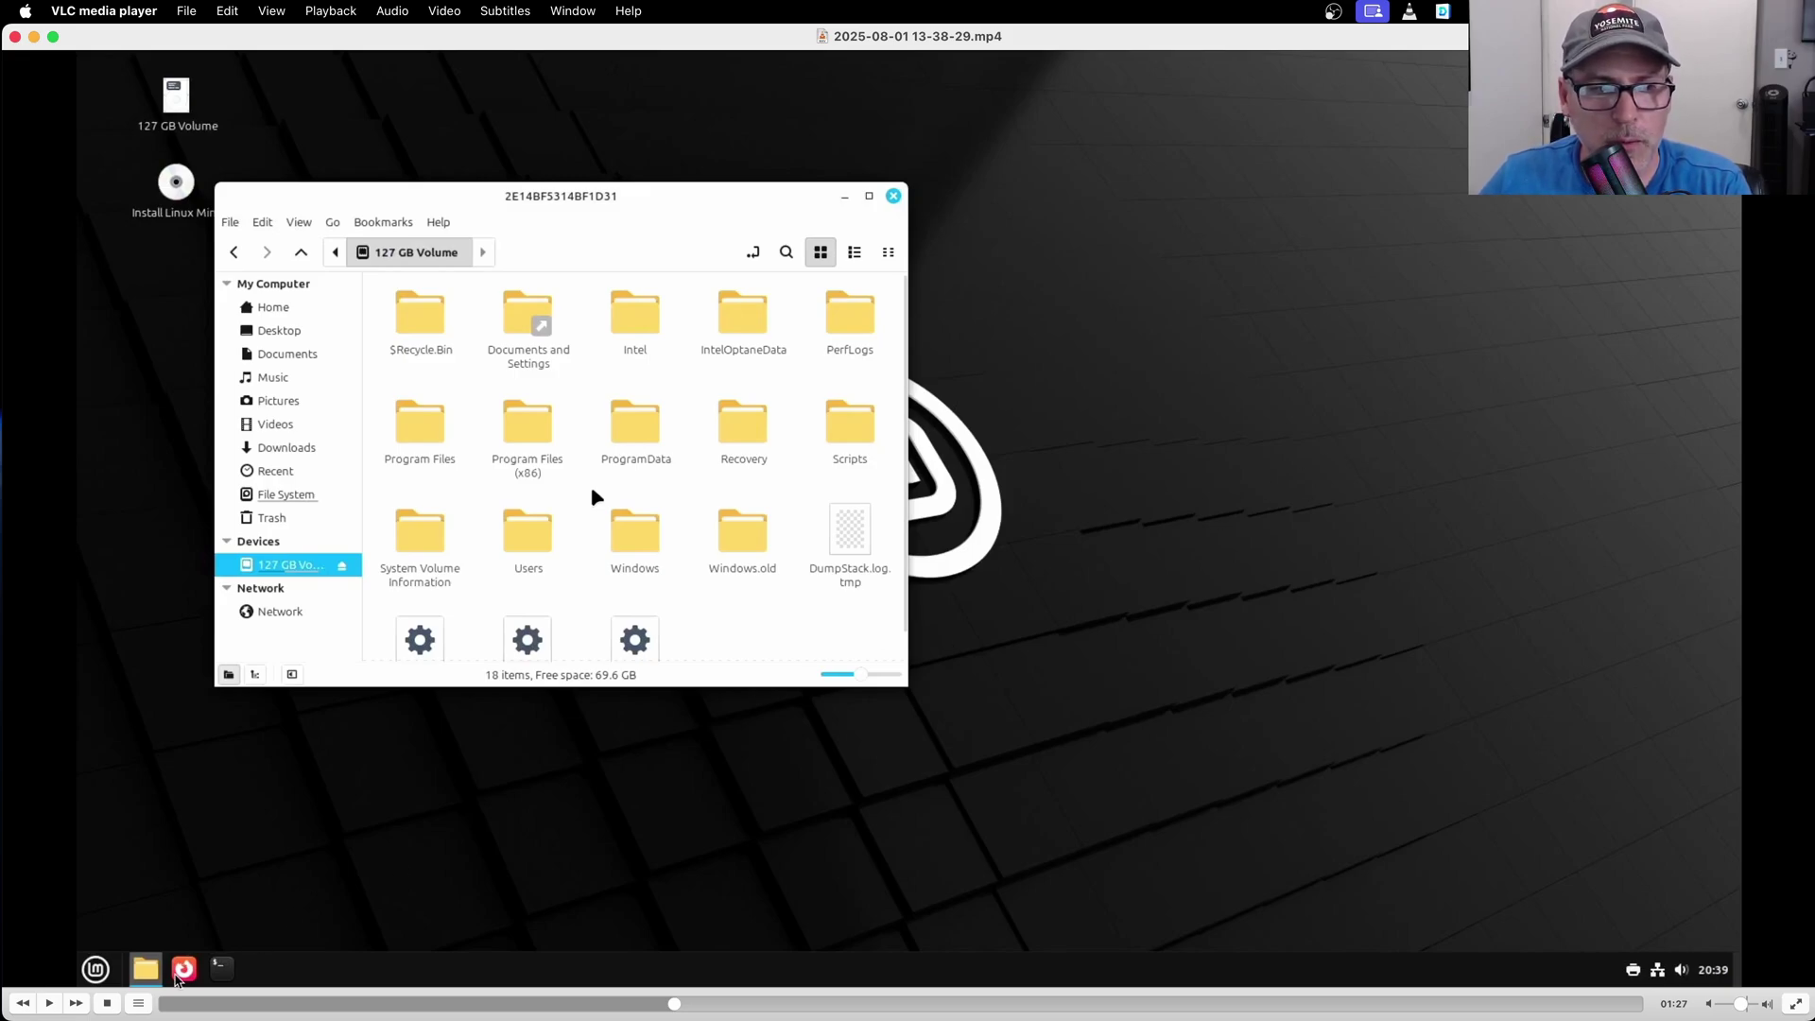
pyautogui.click(50, 1004)
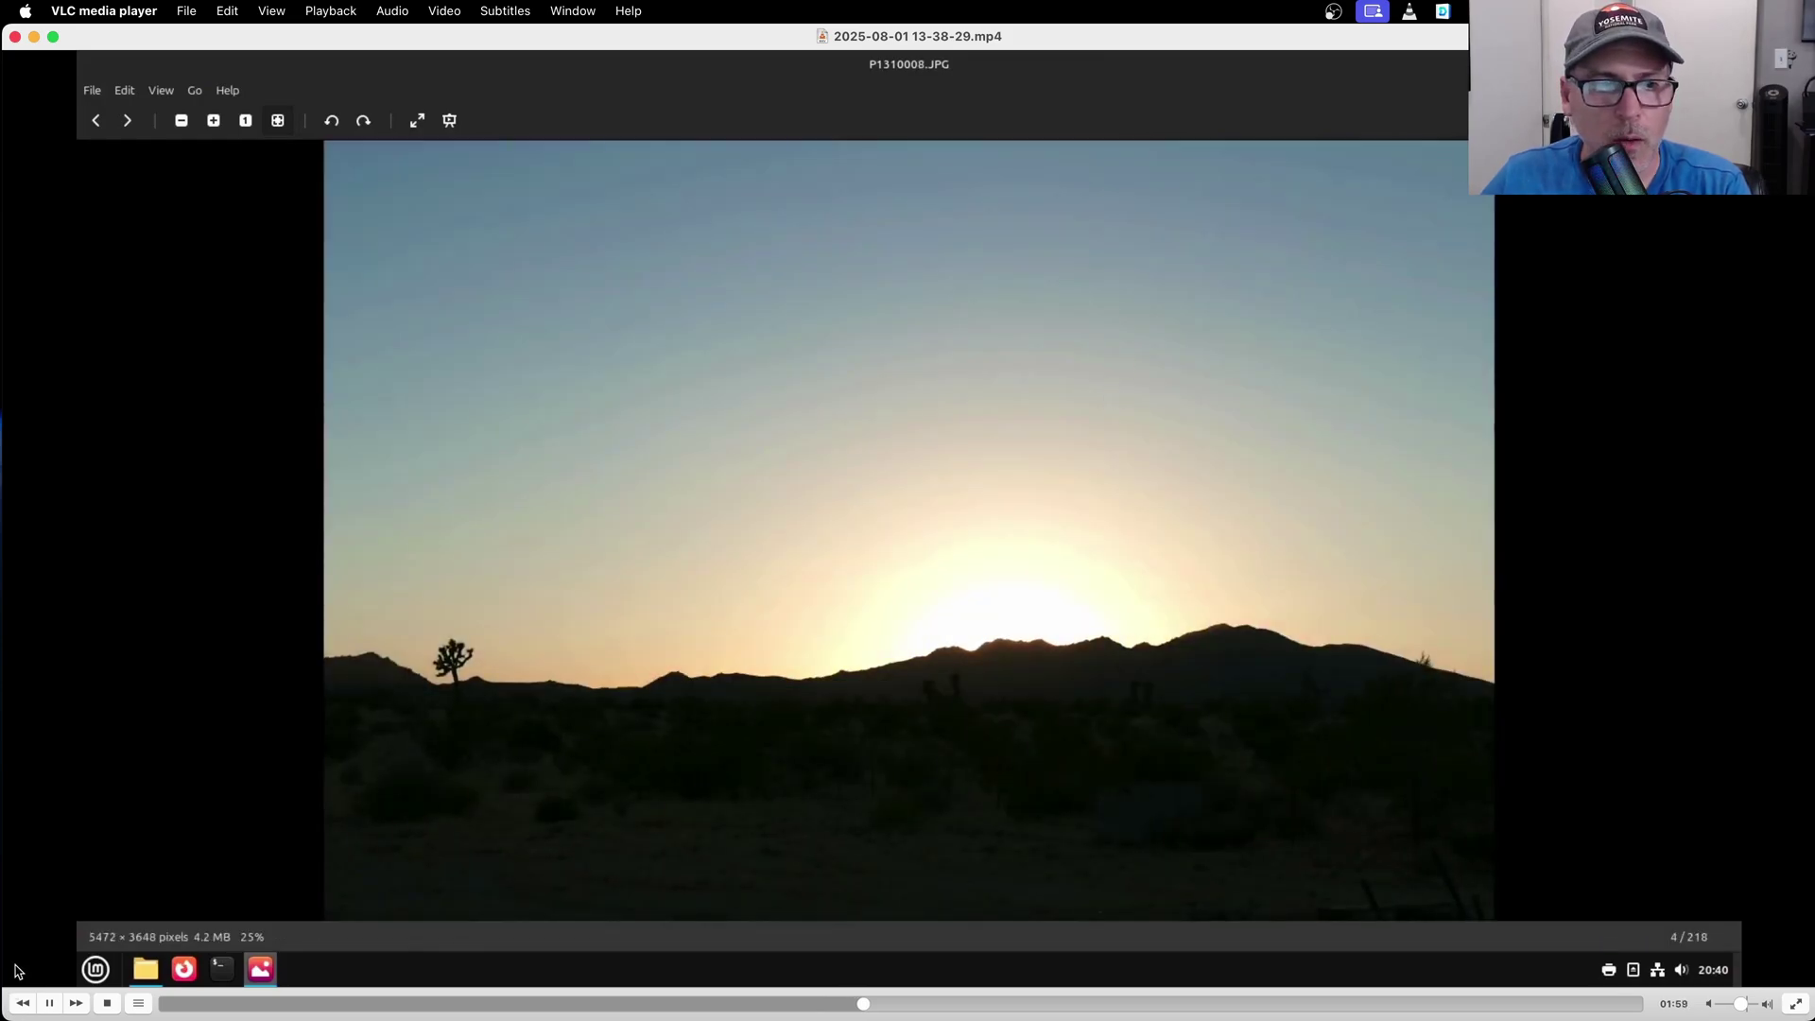
pyautogui.click(49, 1002)
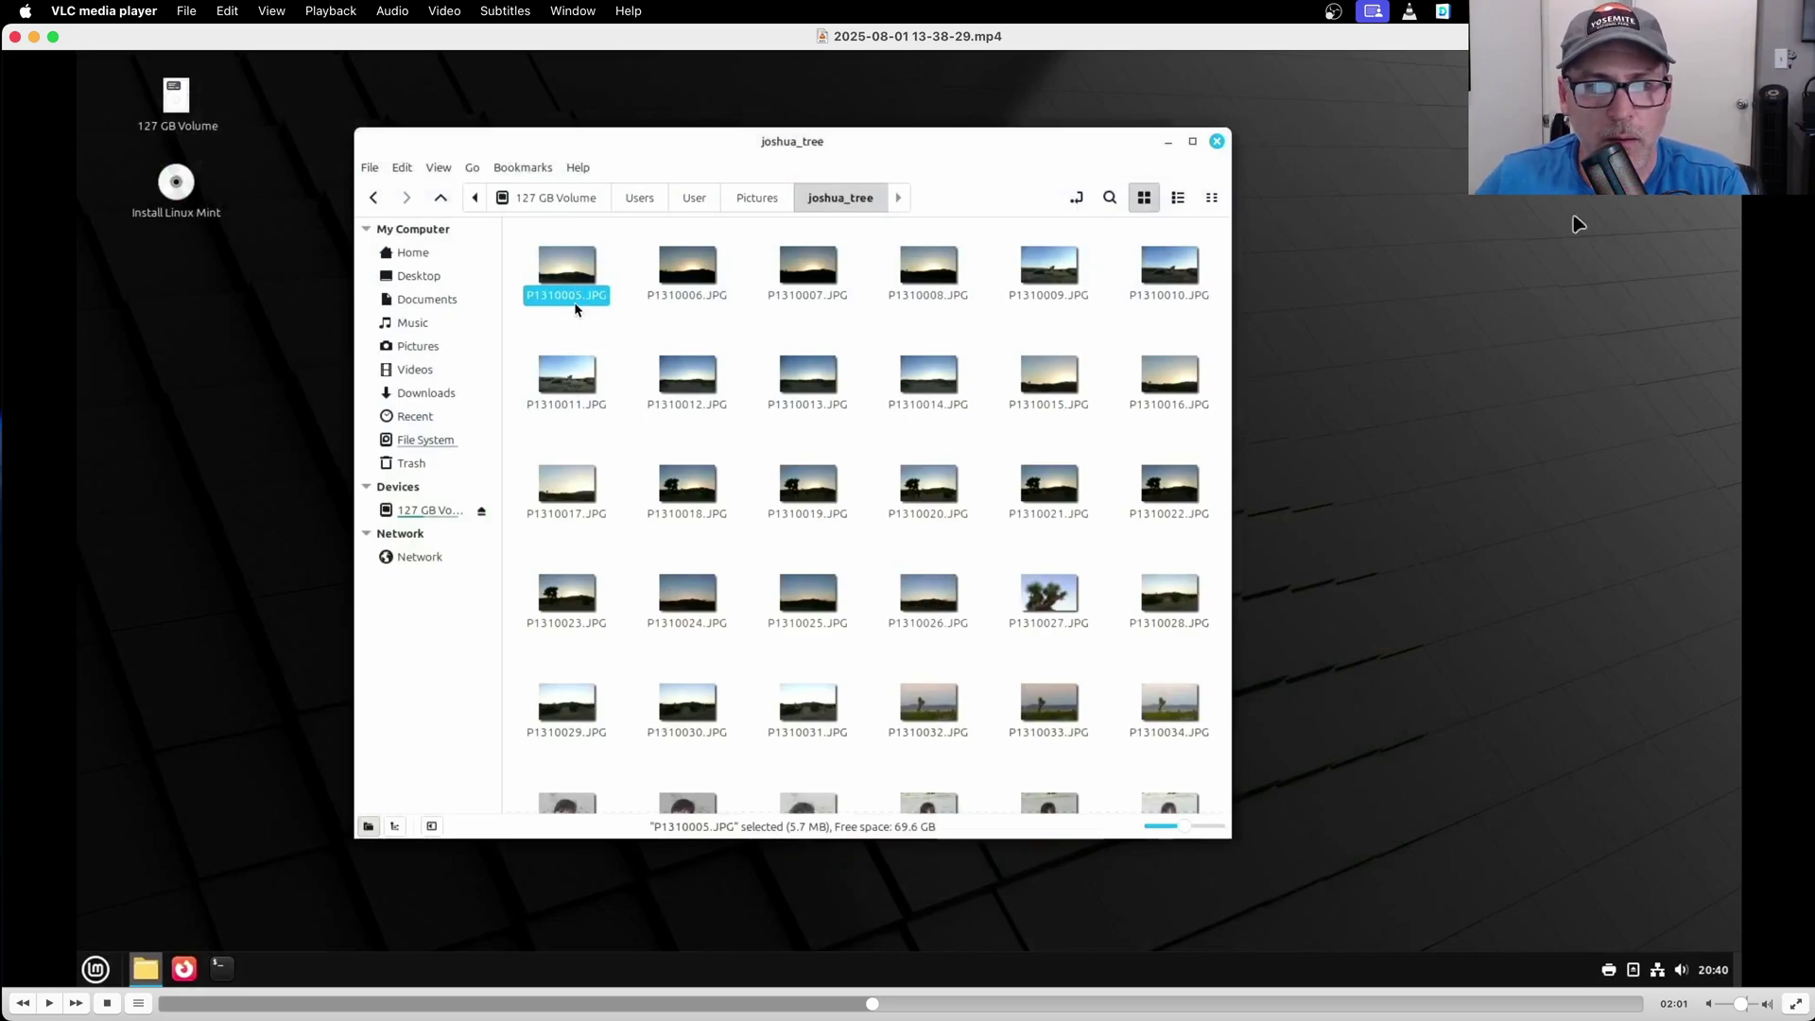
pyautogui.click(50, 1004)
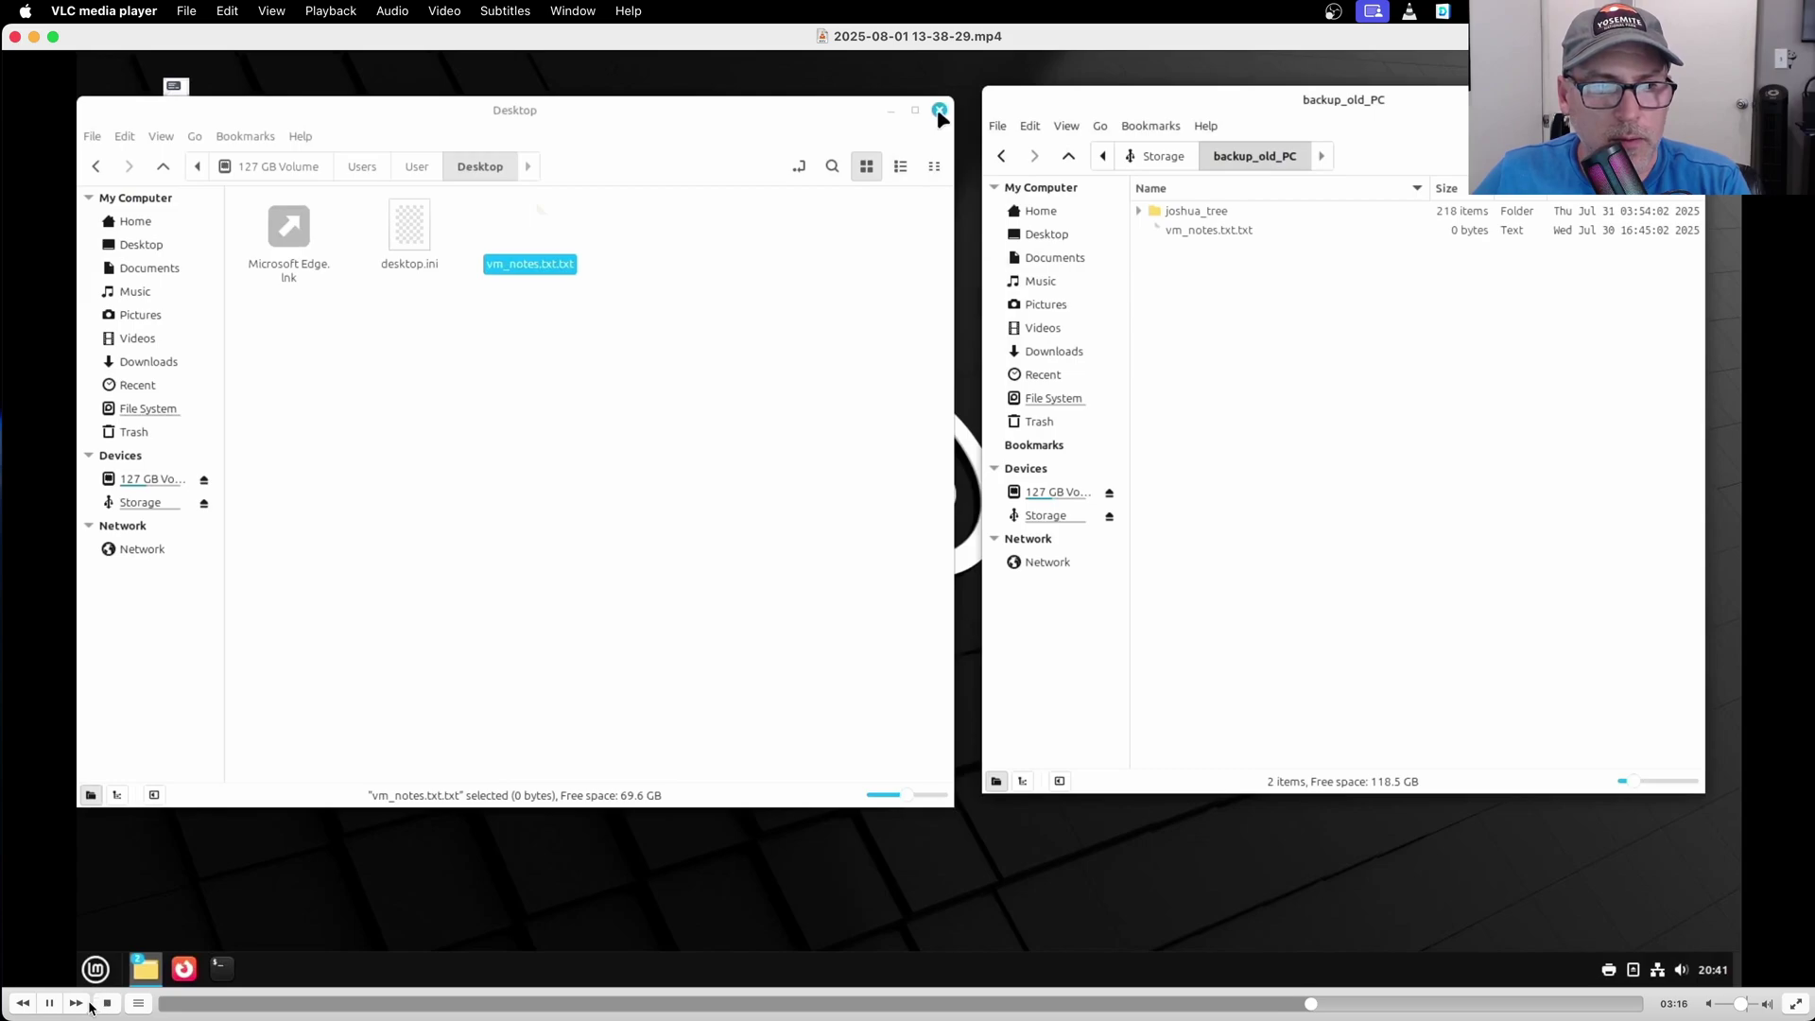
pyautogui.click(50, 1002)
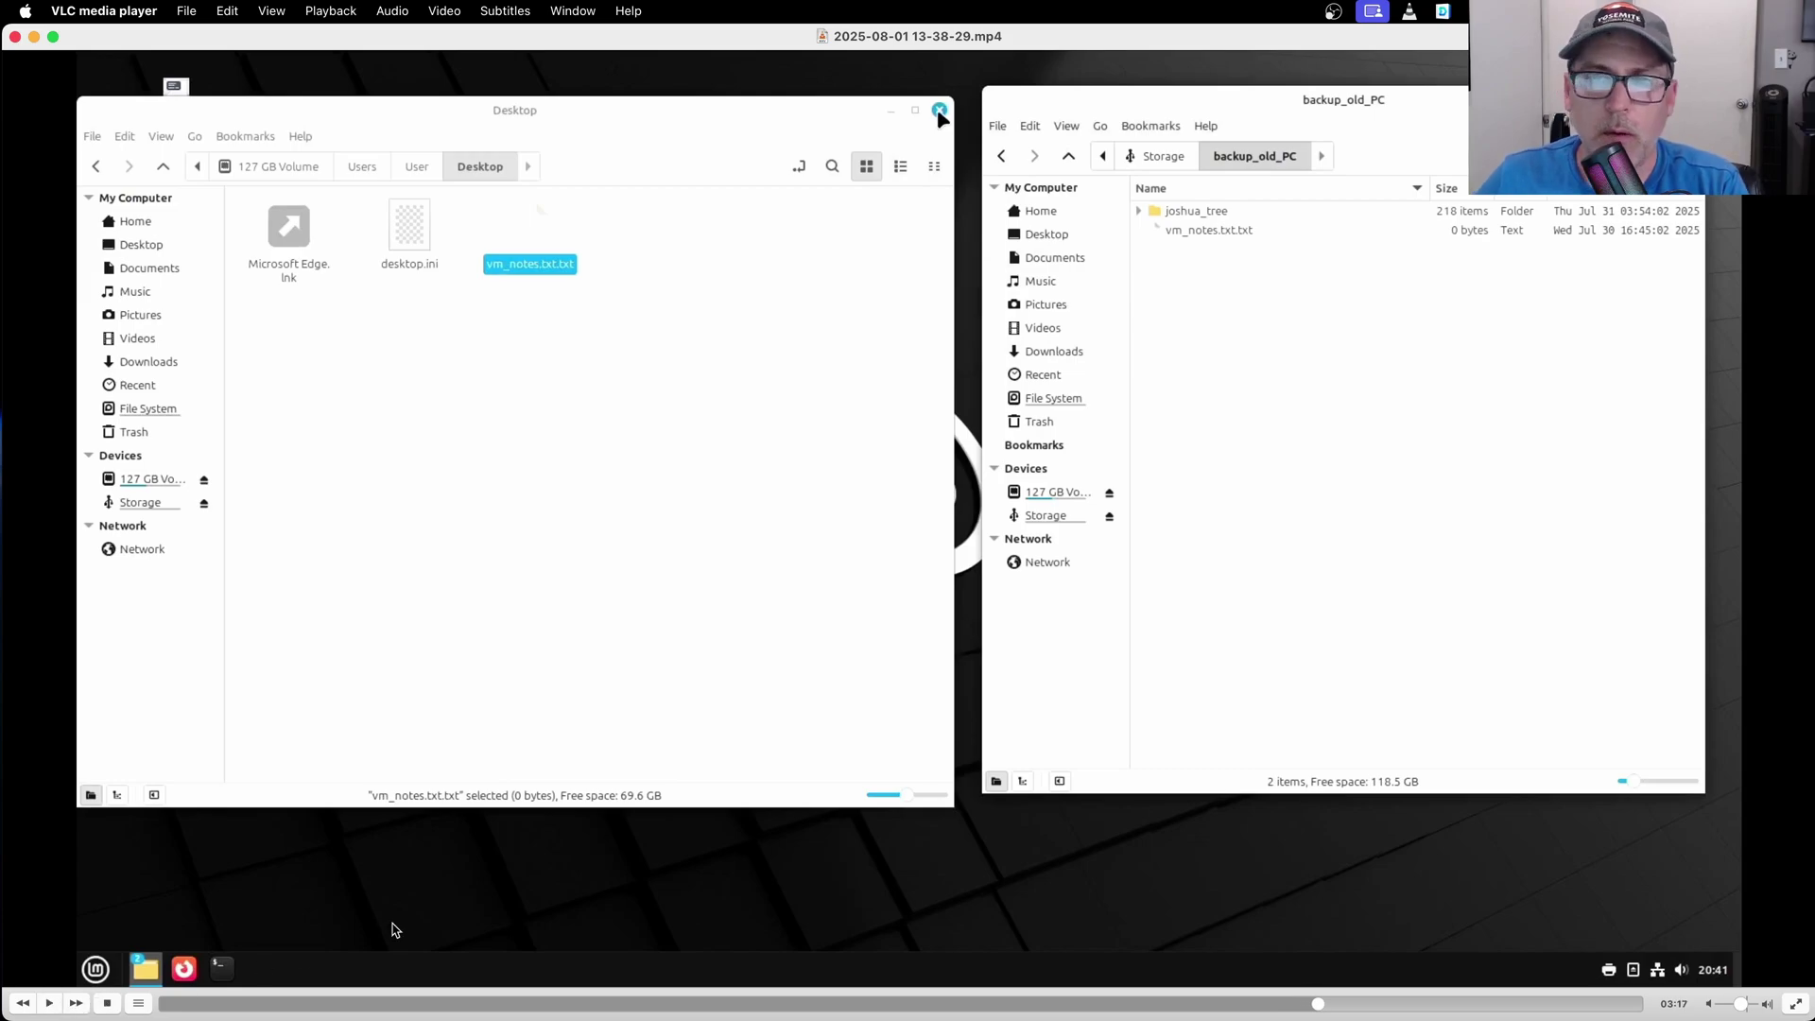